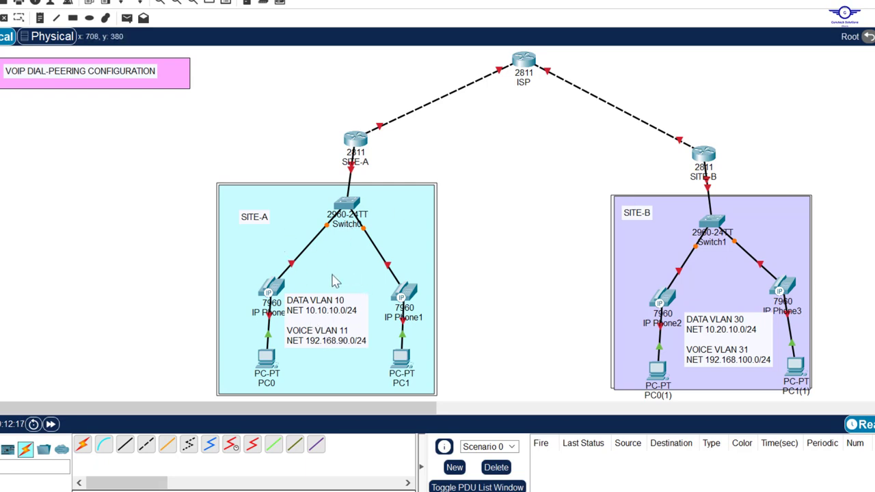
# Add a 1001 note between the SITE-A phones and a 2001 note between the SITE-B phones, adjusting the 1001 note's position
pyautogui.click(40, 18)
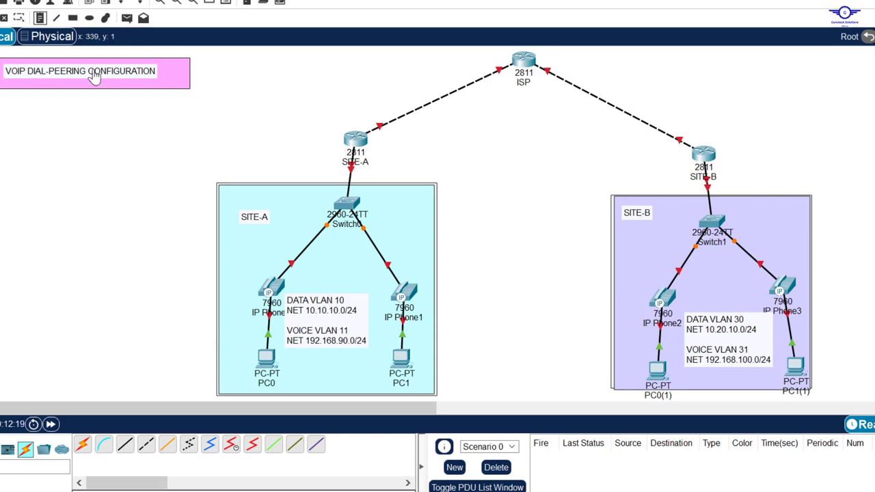
pyautogui.click(317, 273)
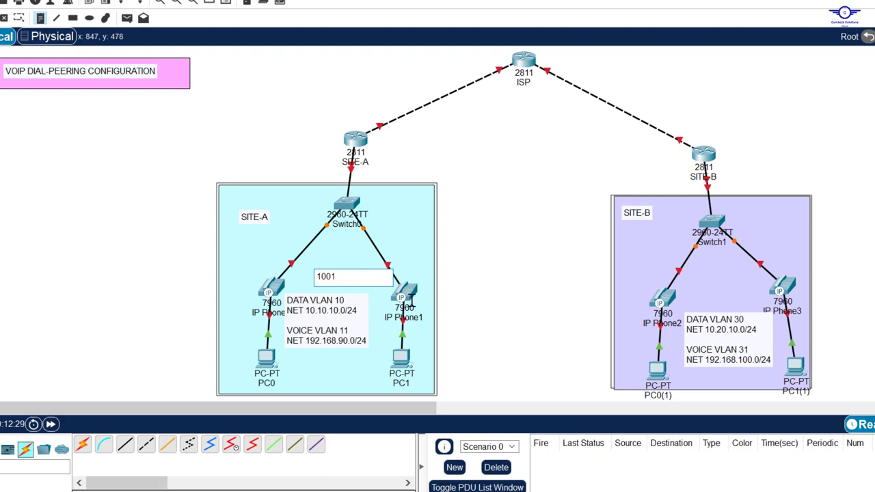
pyautogui.moveTo(343, 276); pyautogui.dragTo(315, 276)
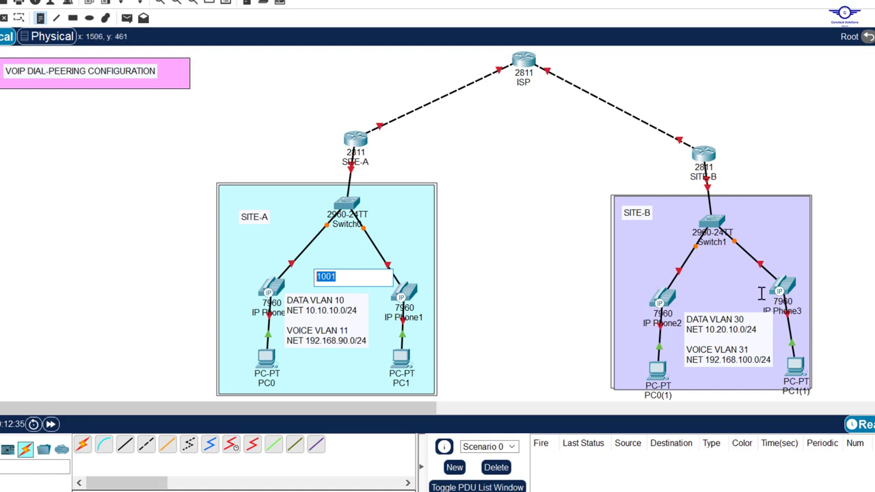
pyautogui.click(706, 275)
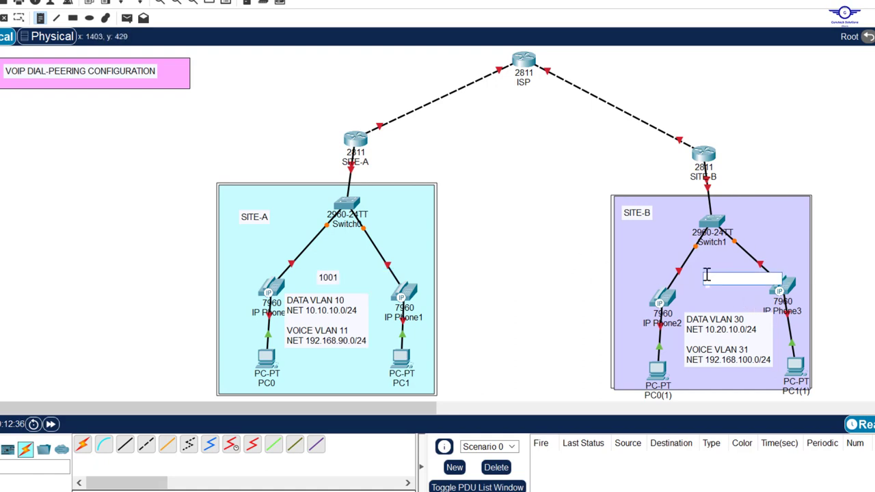
pyautogui.write('2001')
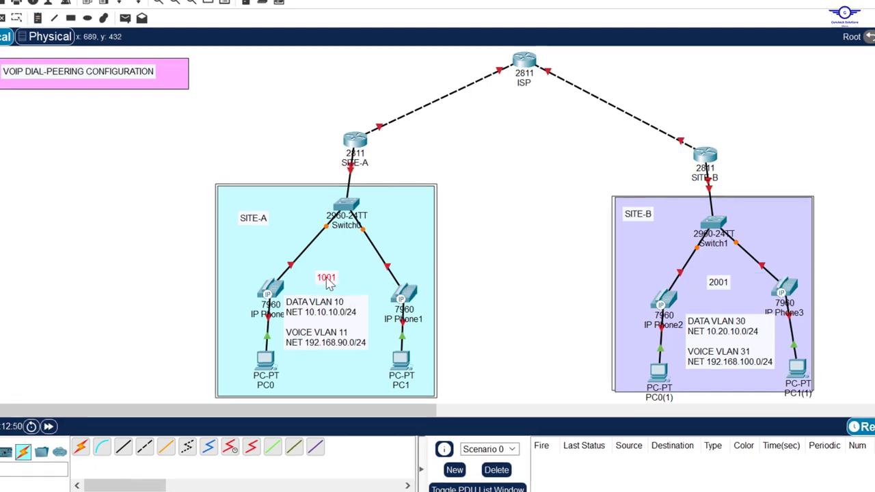
pyautogui.moveTo(333, 279); pyautogui.dragTo(341, 284)
pyautogui.moveTo(333, 285); pyautogui.dragTo(332, 284)
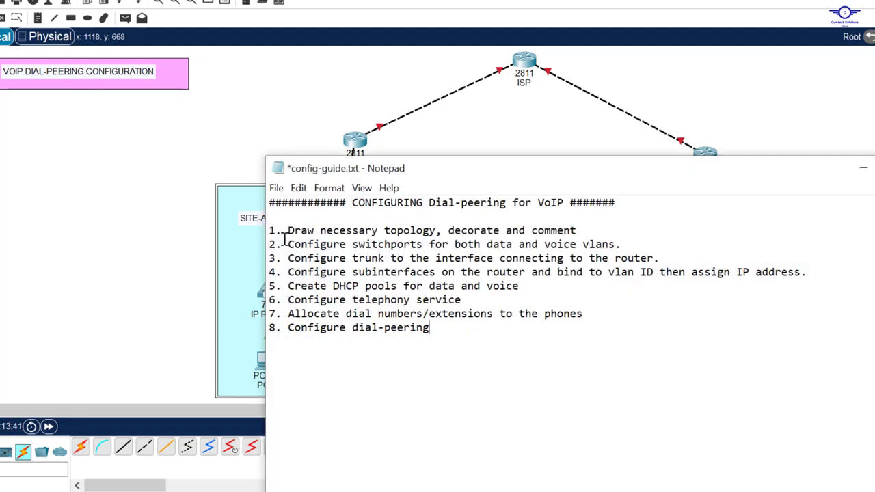
# Review the topology item in the config guide and compare it with the SITE-A, SITE-B and ISP parts of the diagram
pyautogui.moveTo(359, 202); pyautogui.dragTo(558, 203)
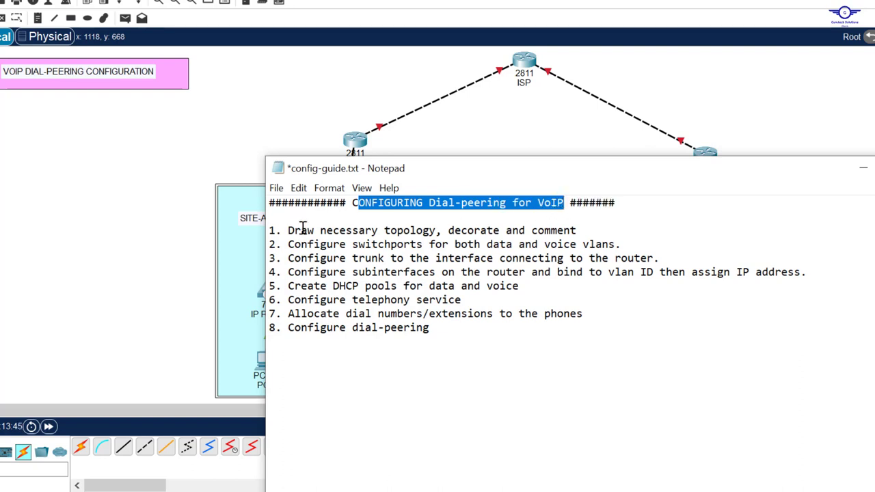
pyautogui.moveTo(284, 231); pyautogui.dragTo(588, 234)
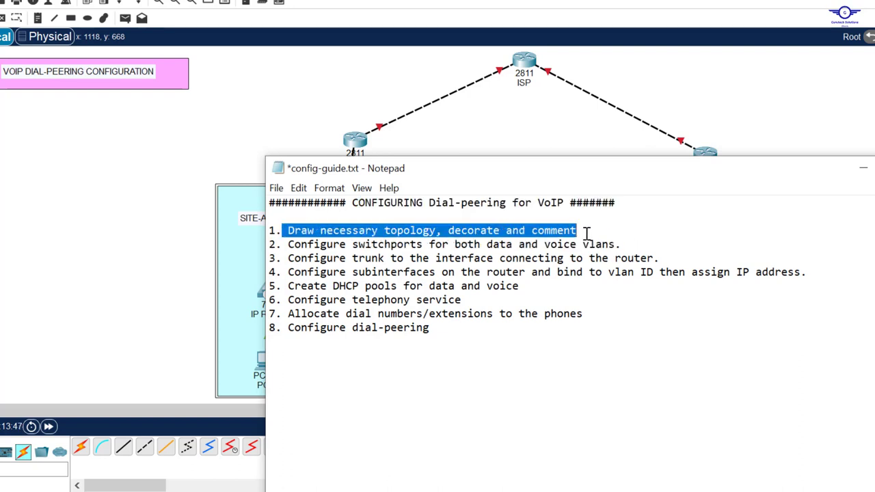
pyautogui.click(495, 115)
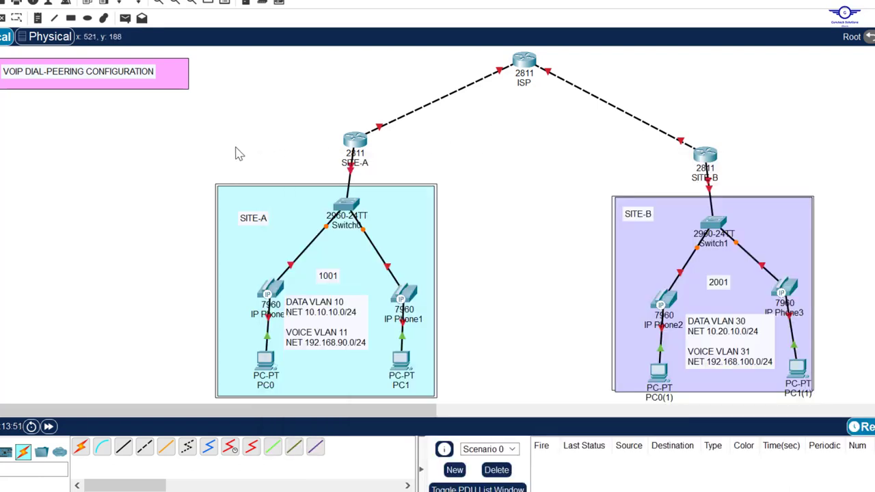
pyautogui.moveTo(209, 144); pyautogui.dragTo(465, 408)
pyautogui.moveTo(578, 139); pyautogui.dragTo(851, 419)
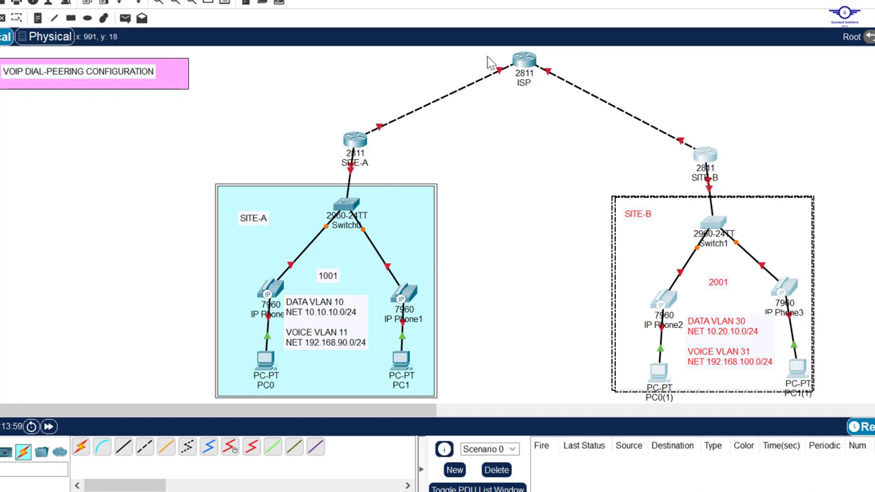
pyautogui.moveTo(487, 57); pyautogui.dragTo(571, 118)
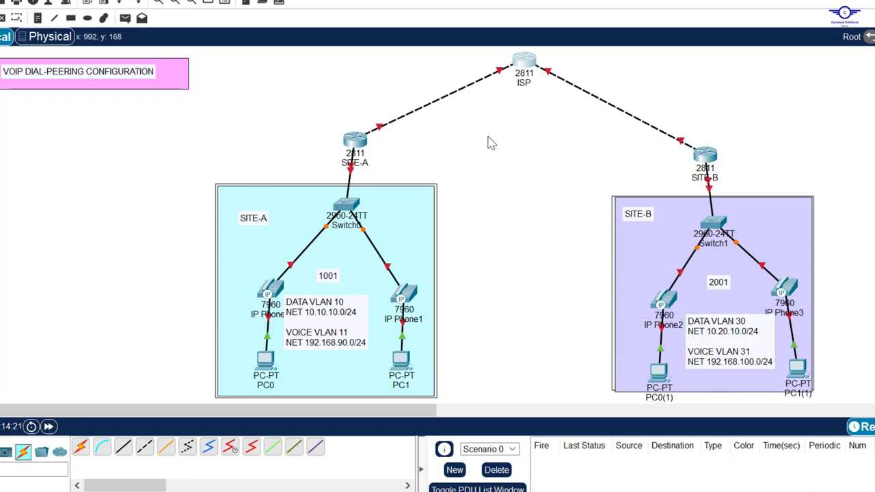
# Add a 20.20.20.0/30 note on the link between the SITE-A and ISP routers and copy its text
pyautogui.click(37, 19)
pyautogui.click(410, 101)
pyautogui.write('10')
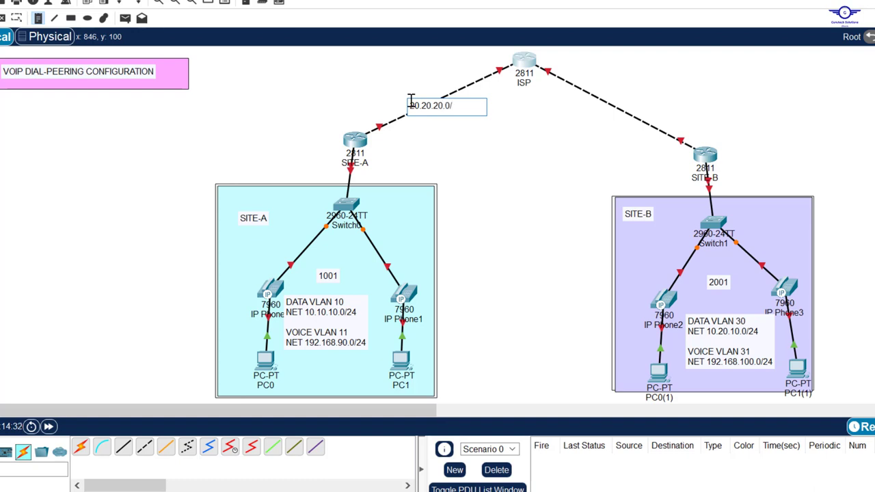
pyautogui.hotkey('ctrl', 'a')
pyautogui.hotkey('ctrl', 'c')
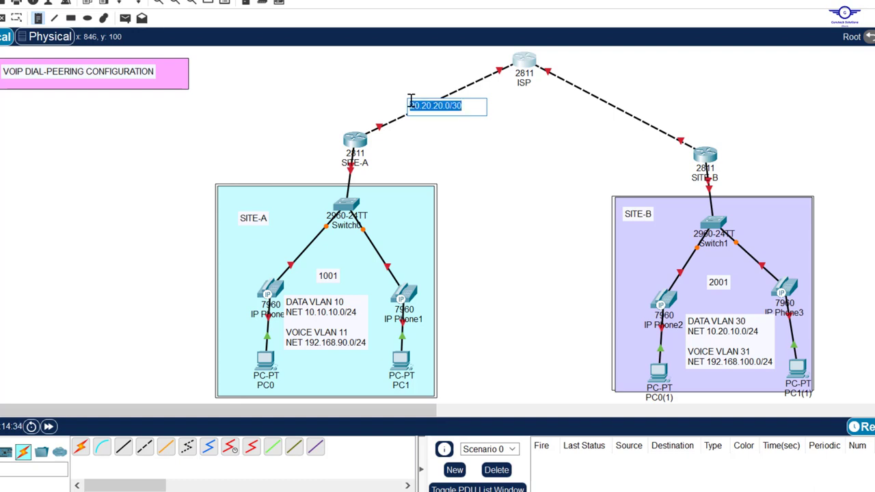
# Add a note on the link between the ISP and SITE-B routers from the copied text, edited to read 30.30.30.0/30
pyautogui.click(590, 97)
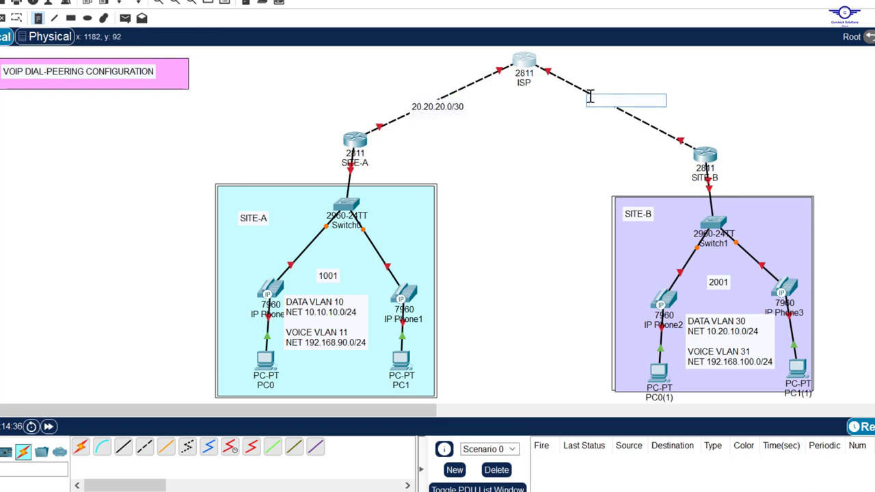
pyautogui.hotkey('ctrl', 'v')
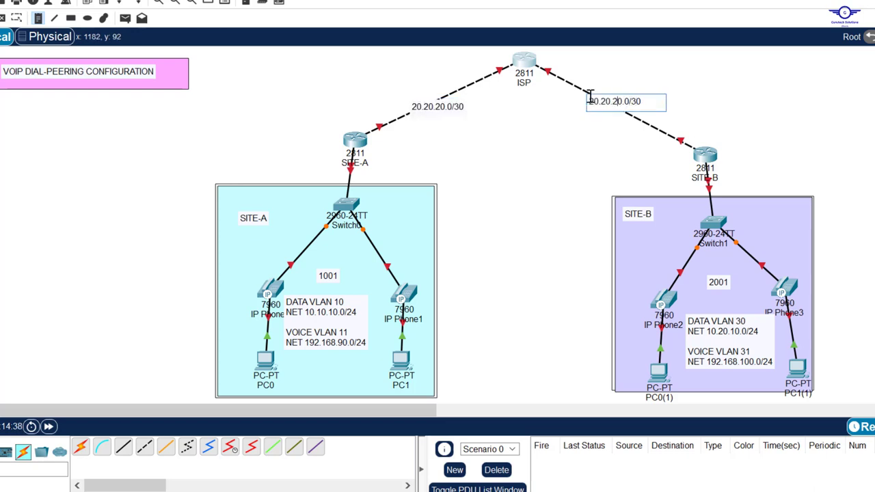
pyautogui.press('BackSpace')
pyautogui.write('3')
pyautogui.press('Left')
pyautogui.press('Left')
pyautogui.press('Left')
pyautogui.press('BackSpace')
pyautogui.write('3')
pyautogui.press('Left')
pyautogui.press('Left')
pyautogui.press('Left')
pyautogui.press('BackSpace')
pyautogui.write('3')
pyautogui.press('Escape')
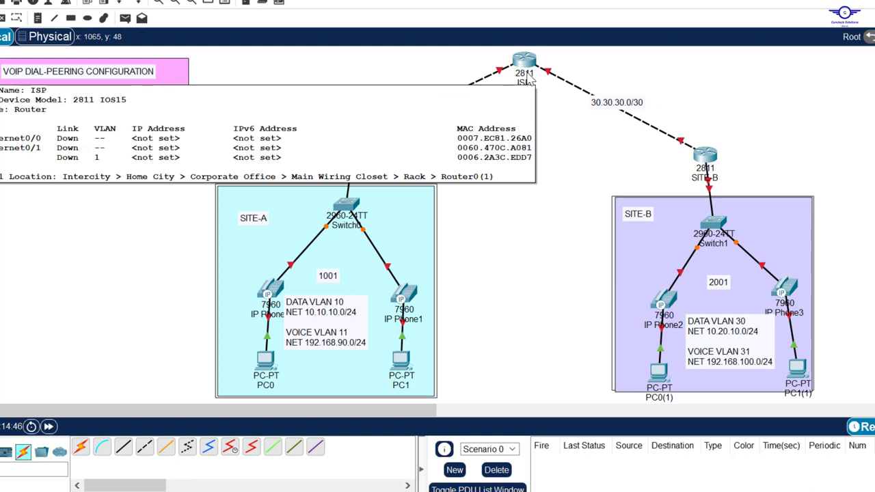
# Shift the SITE-A router slightly and fit the power adapter to IP Phone0
pyautogui.moveTo(530, 79)
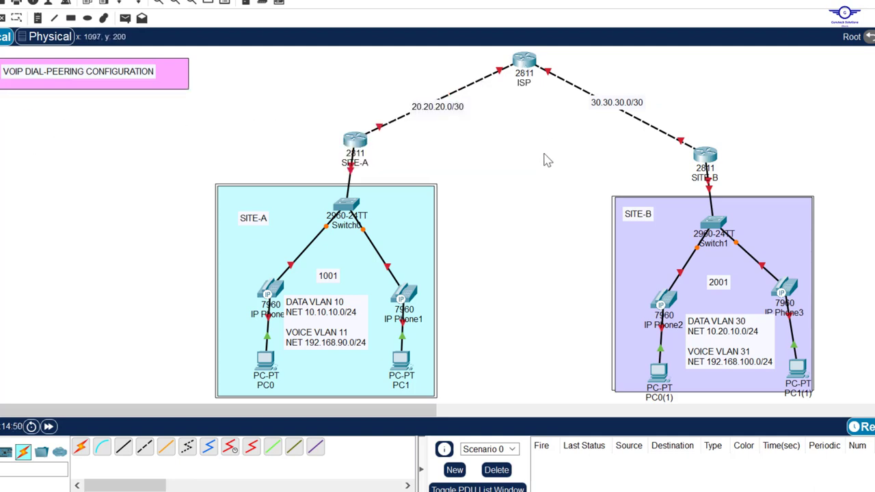
pyautogui.moveTo(361, 144)
pyautogui.mouseDown()
pyautogui.moveTo(360, 137)
pyautogui.moveTo(368, 150)
pyautogui.moveTo(356, 140)
pyautogui.mouseUp()
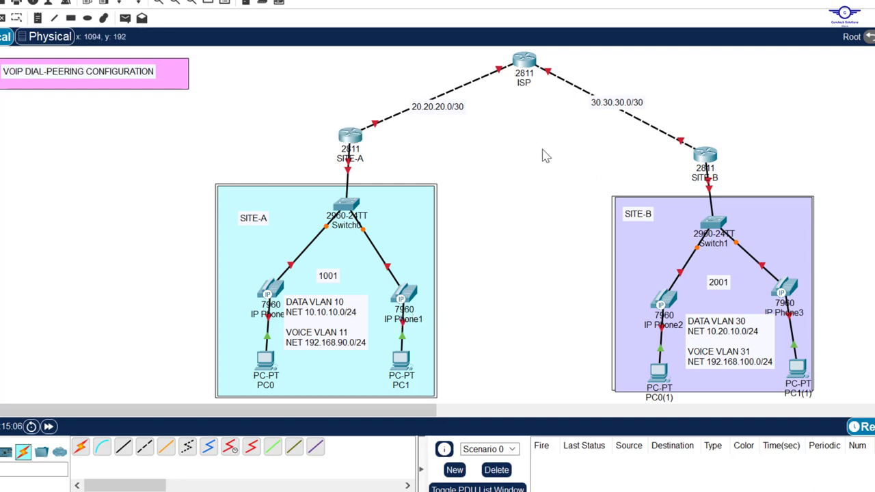
pyautogui.click(273, 291)
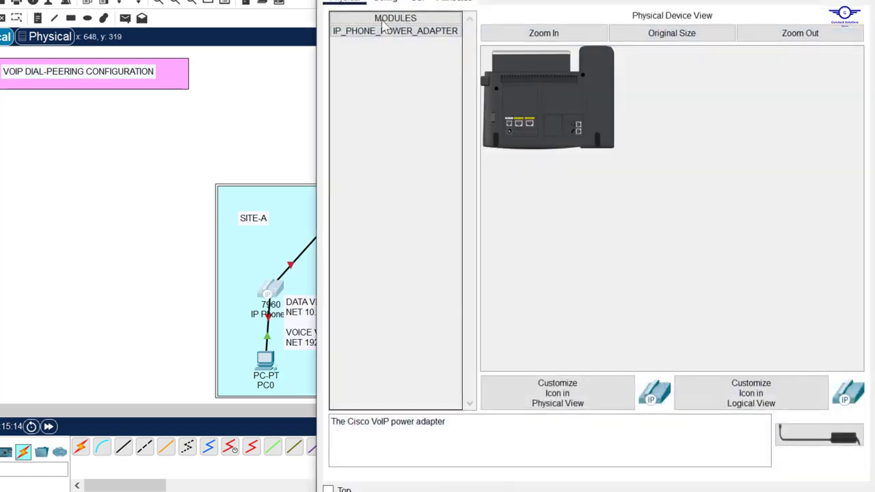
pyautogui.moveTo(397, 0); pyautogui.dragTo(399, 47)
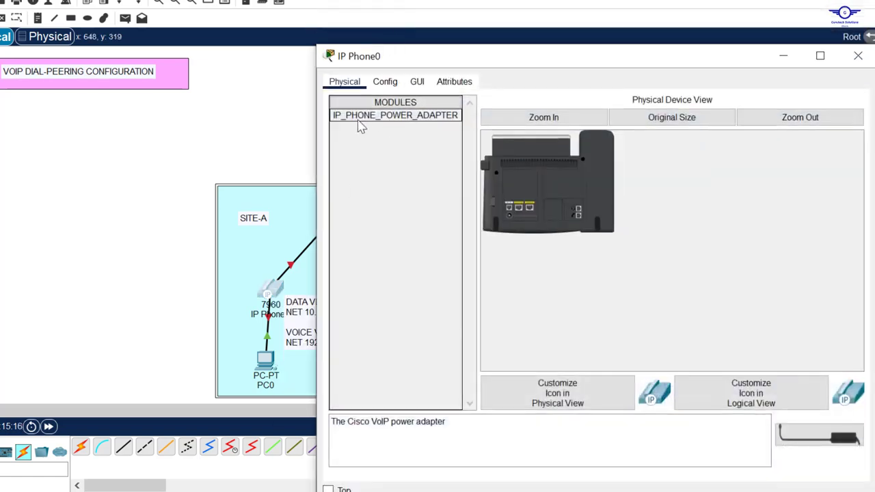
pyautogui.moveTo(361, 121); pyautogui.dragTo(509, 218)
pyautogui.click(858, 56)
# Fit power adapters to IP Phone1, IP Phone2 and IP Phone3, and shift the SITE-B router slightly away from its switch
pyautogui.click(403, 294)
pyautogui.moveTo(390, 30); pyautogui.dragTo(512, 134)
pyautogui.click(663, 300)
pyautogui.moveTo(390, 30); pyautogui.dragTo(511, 134)
pyautogui.click(785, 288)
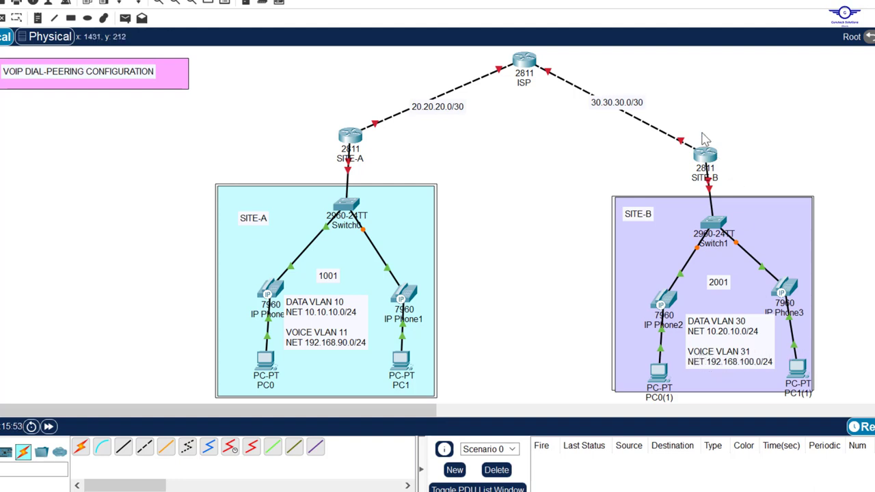
pyautogui.moveTo(705, 139); pyautogui.dragTo(697, 145)
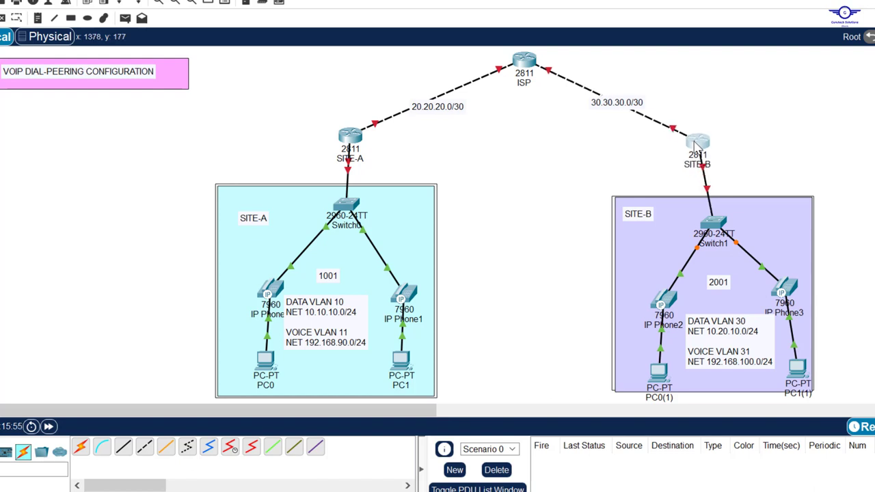
# Review the config guide's item on configuring switchports for both data and voice VLANs
pyautogui.click(504, 491)
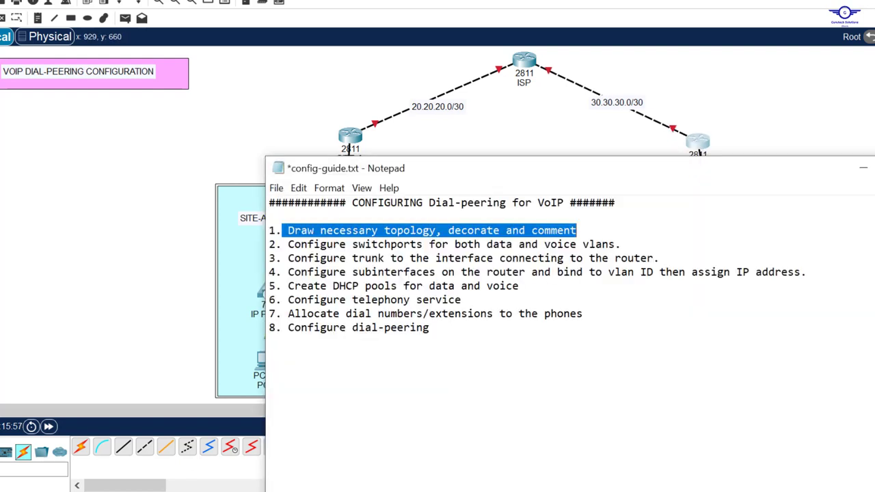
pyautogui.moveTo(287, 245); pyautogui.dragTo(634, 246)
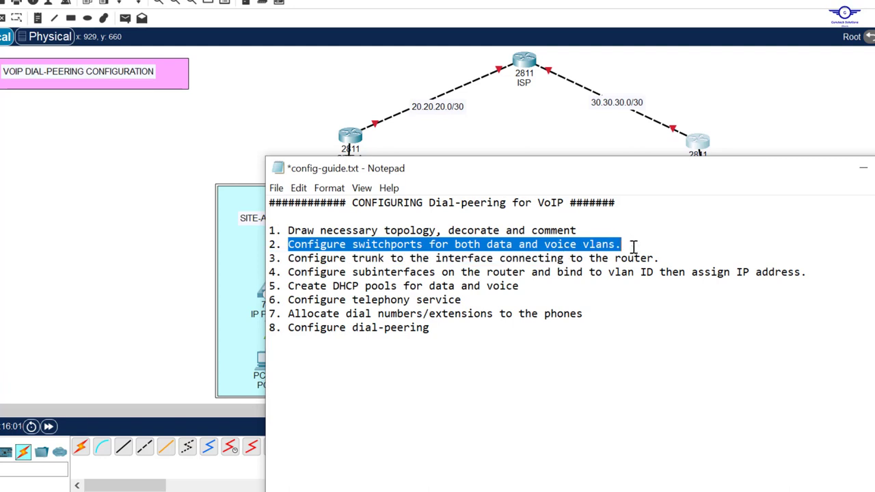
pyautogui.click(514, 135)
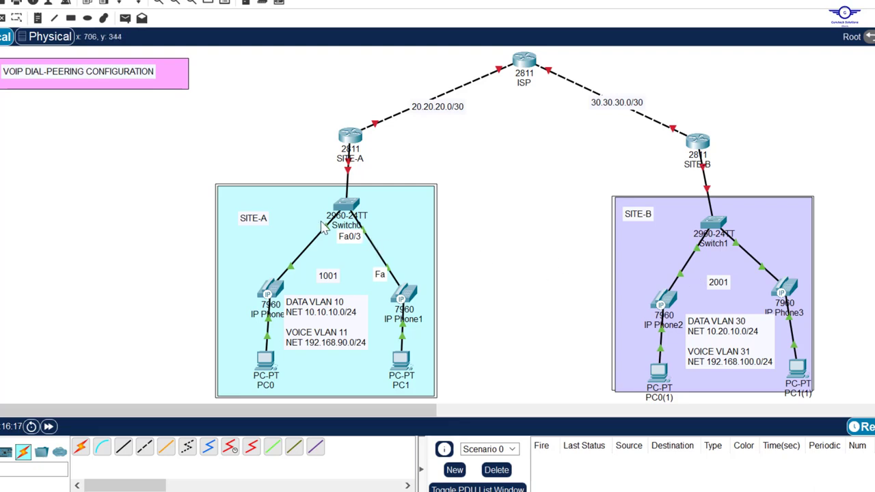
# Open Switch0's command line, enter global configuration mode, and move the window clear of the SITE-A diagram
pyautogui.click(344, 203)
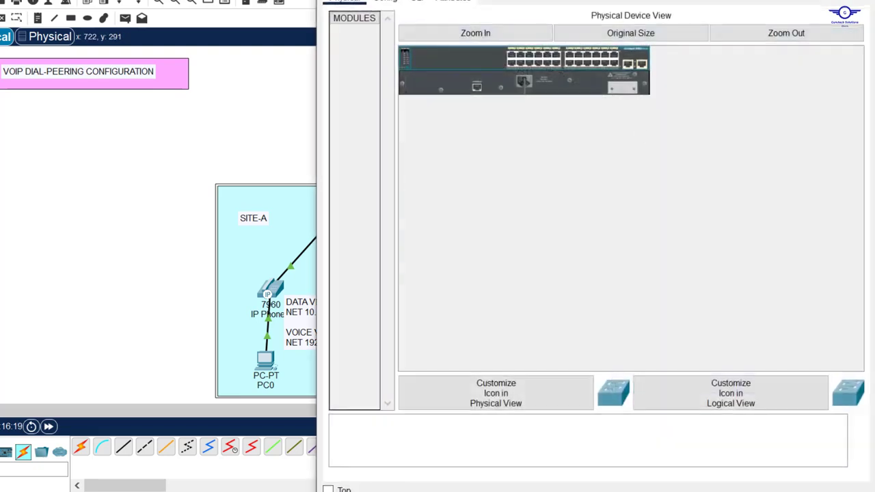
pyautogui.click(422, 117)
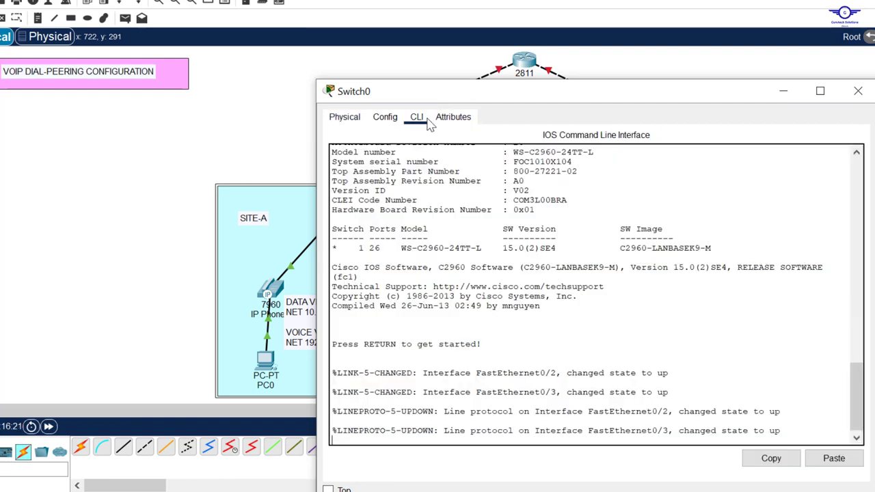
pyautogui.press('Return')
pyautogui.press('Return')
pyautogui.press('Return')
pyautogui.write('en')
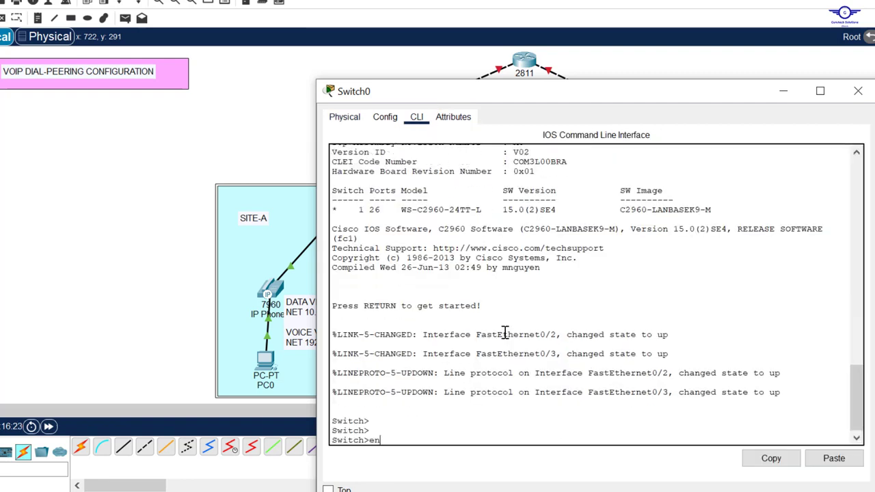
pyautogui.press('Return')
pyautogui.write('ch#c')
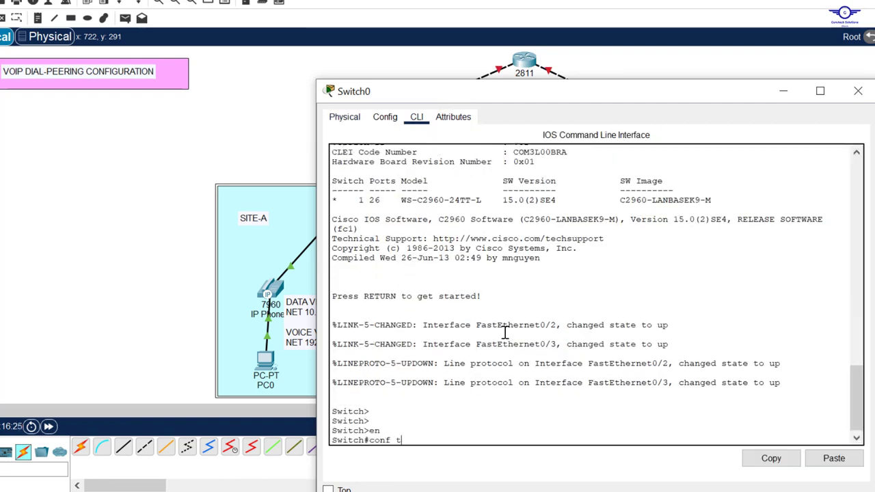
pyautogui.write('onf t')
pyautogui.press('Return')
pyautogui.moveTo(508, 98); pyautogui.dragTo(564, 33)
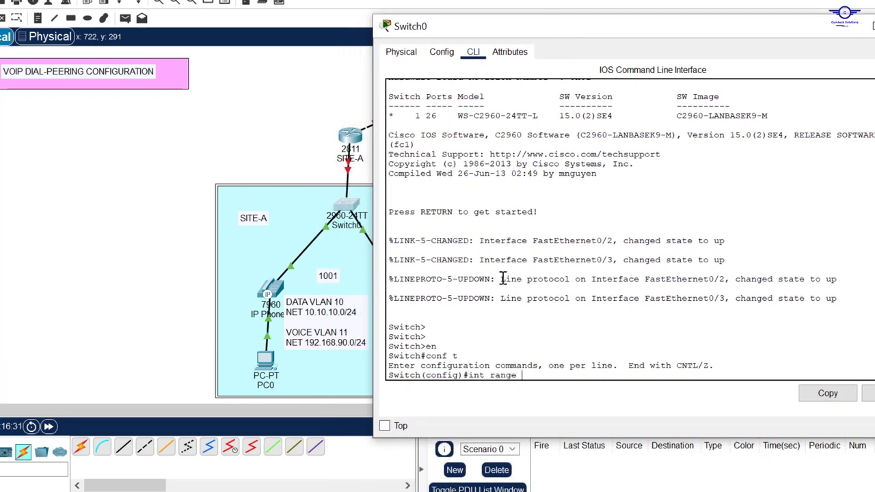
# Enter interface range configuration for fa0/2-3 on Switch0
pyautogui.write('int range fa0/2-')
pyautogui.press('Return')
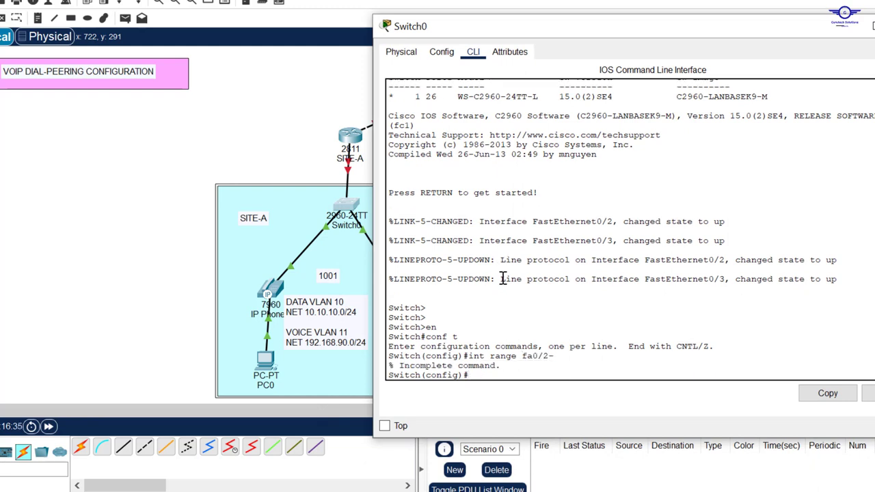
pyautogui.press('Up')
pyautogui.write('3')
pyautogui.press('Return')
pyautogui.press('Return')
pyautogui.press('Return')
pyautogui.press('Return')
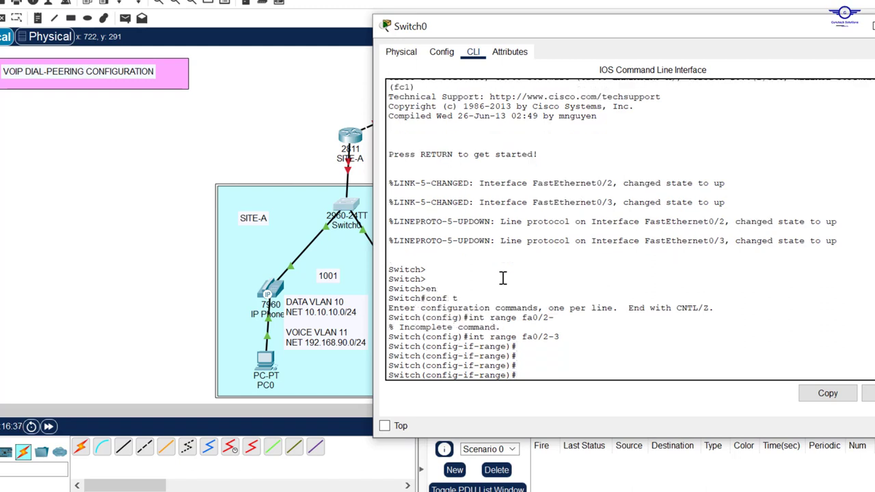
# Set the fa0/2-3 interface range to switchport mode access
pyautogui.write('swit')
pyautogui.press('Tab')
pyautogui.write('m')
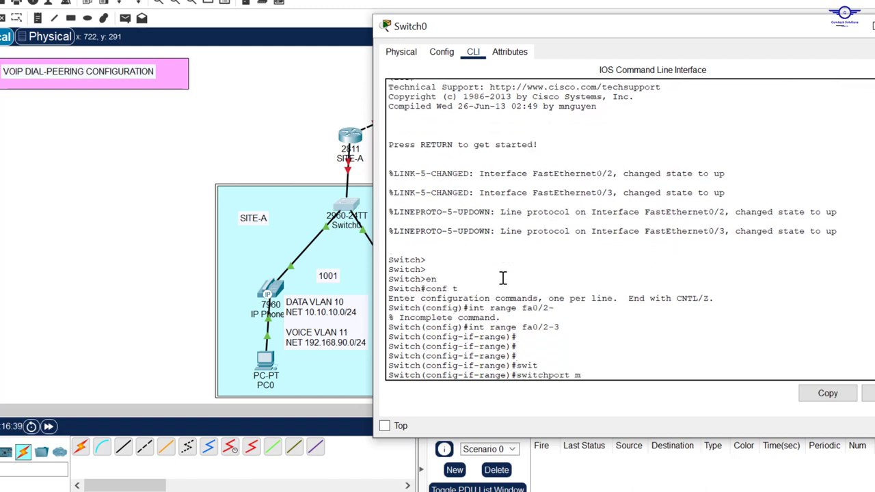
pyautogui.press('Tab')
pyautogui.write('a')
pyautogui.press('Tab')
pyautogui.press('Return')
pyautogui.press('Return')
pyautogui.press('Return')
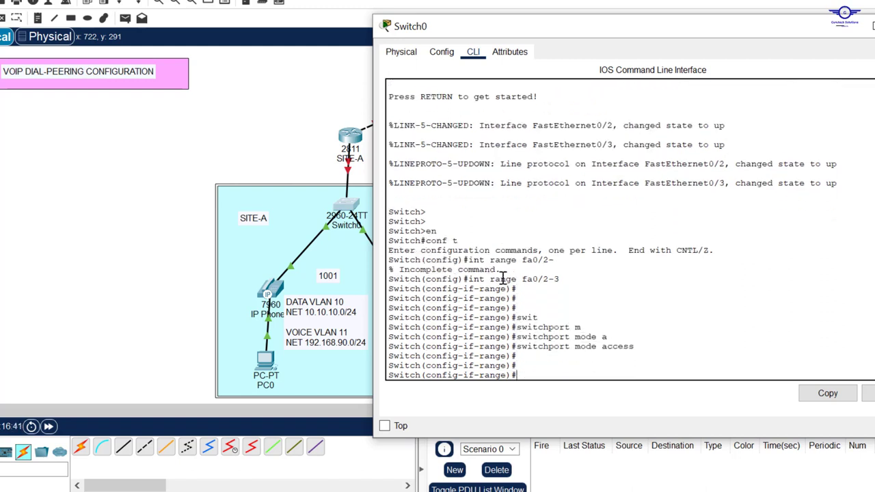
pyautogui.write('sw')
pyautogui.press('Tab')
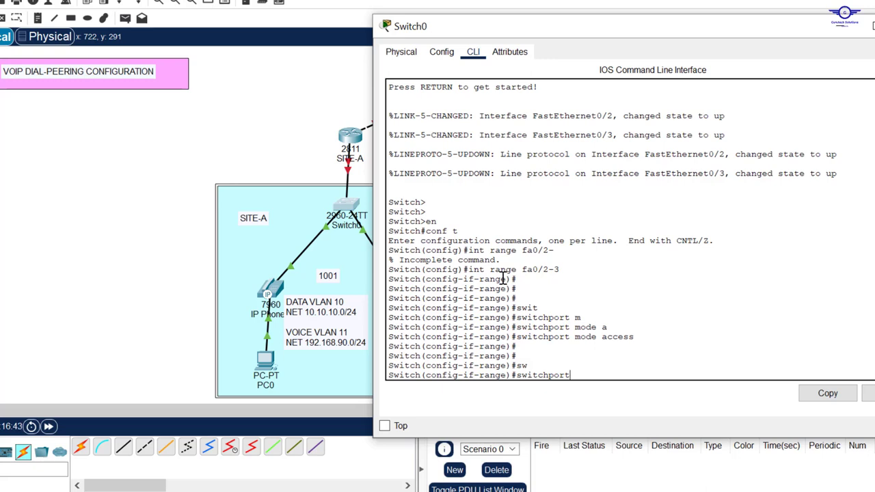
pyautogui.press('BackSpace')
pyautogui.press('BackSpace')
pyautogui.press('BackSpace')
pyautogui.press('BackSpace')
pyautogui.press('BackSpace')
pyautogui.press('BackSpace')
pyautogui.press('BackSpace')
pyautogui.press('BackSpace')
pyautogui.press('BackSpace')
pyautogui.press('BackSpace')
pyautogui.press('BackSpace')
# Exit the fa0/2-3 interface range and return to Switch0's global configuration mode
pyautogui.write('ex')
pyautogui.press('Return')
pyautogui.press('Return')
pyautogui.press('Return')
pyautogui.press('Return')
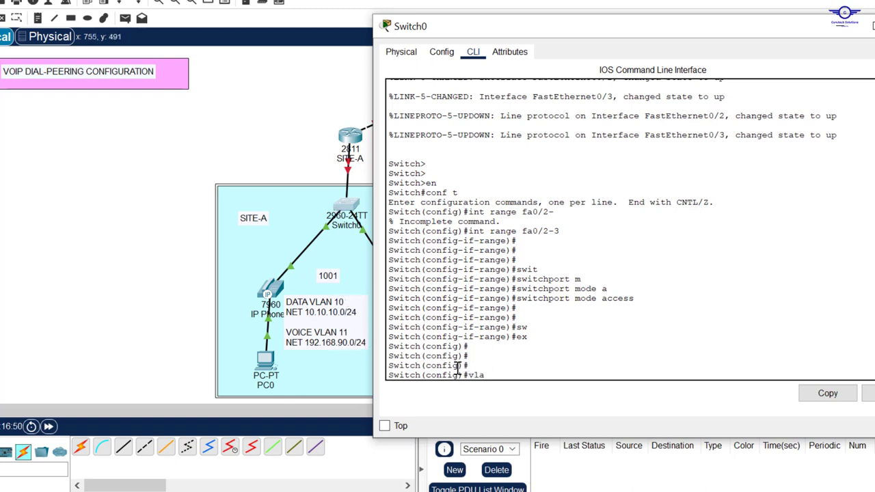
# Create VLAN 10 on Switch0 with the name DAT and return to global configuration mode
pyautogui.write('vlan 10')
pyautogui.press('Return')
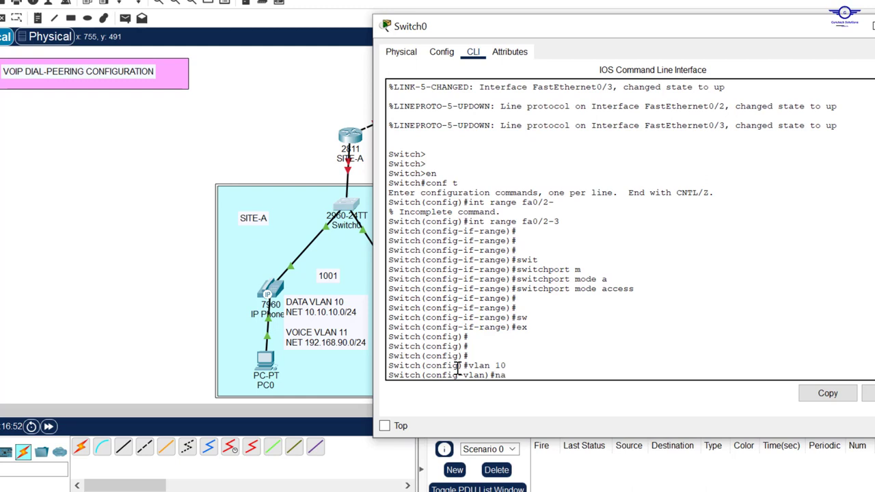
pyautogui.write('name DA')
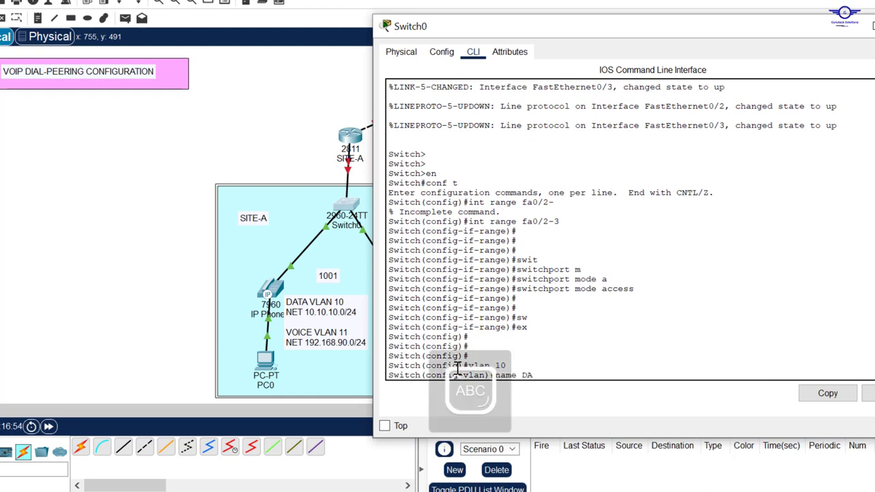
pyautogui.press('Return')
pyautogui.write('EX')
pyautogui.press('Return')
pyautogui.press('Return')
pyautogui.press('Return')
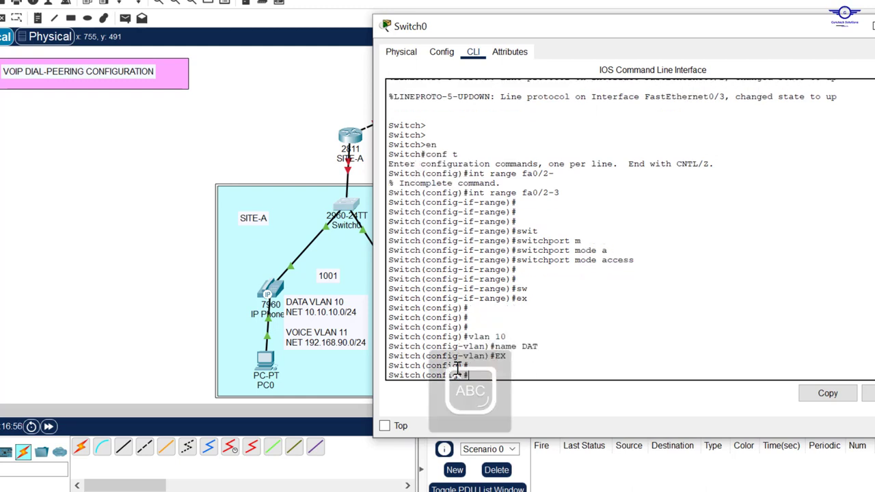
# Create VLAN 11 on Switch0 with the name VOICE and return to global configuration mode
pyautogui.write('VLAN')
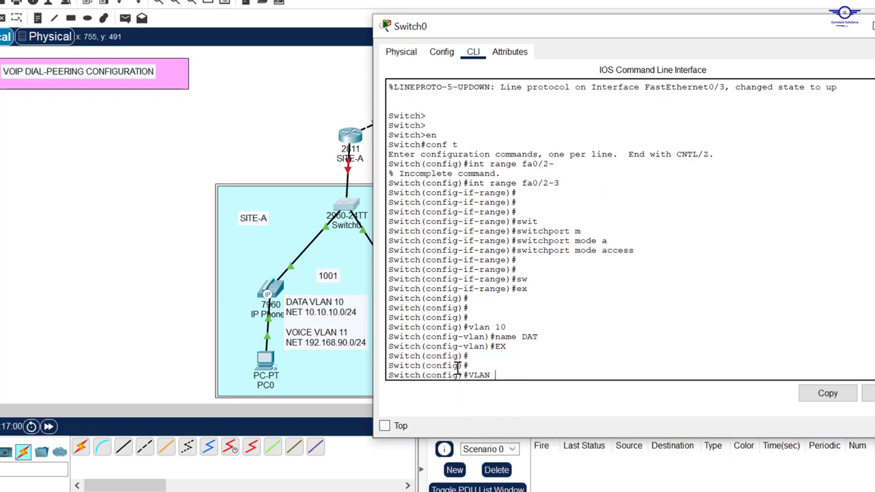
pyautogui.write(' 11')
pyautogui.press('Return')
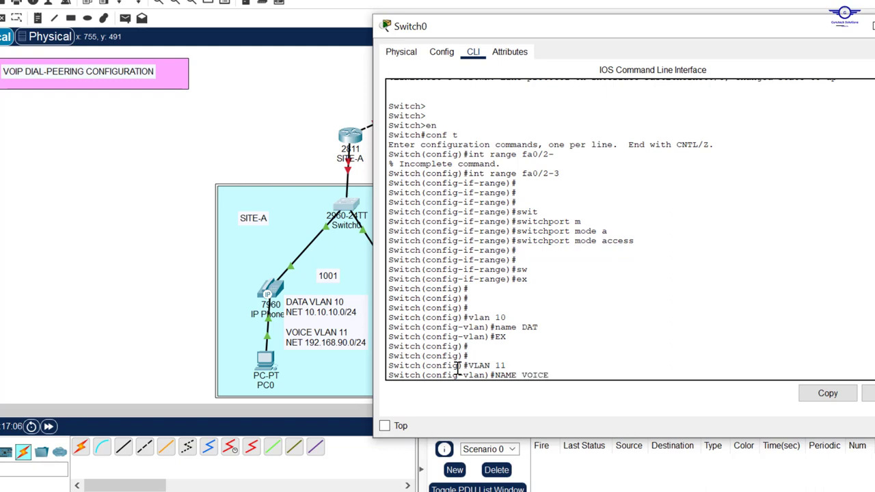
pyautogui.press('Return')
pyautogui.write('EX')
pyautogui.press('Return')
pyautogui.press('Return')
pyautogui.press('Return')
pyautogui.press('Return')
pyautogui.press('Return')
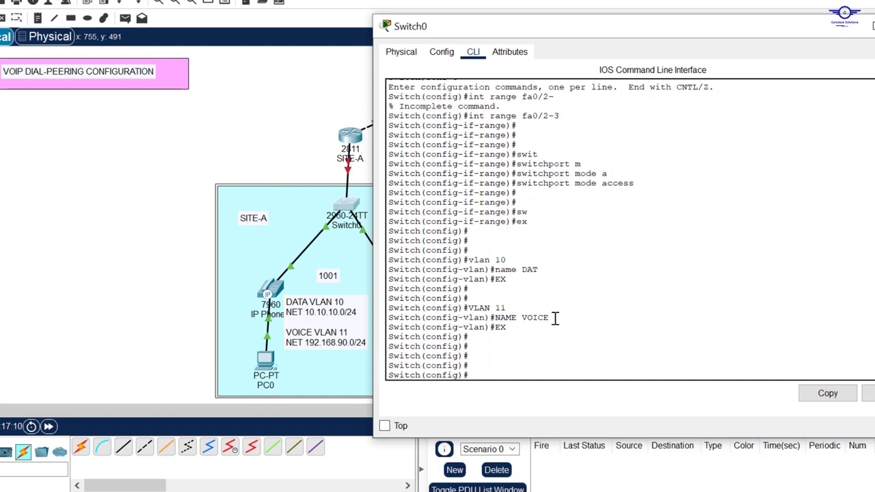
# Rename VLAN 10 as DATA and return to global configuration mode
pyautogui.moveTo(551, 318); pyautogui.dragTo(532, 318)
pyautogui.moveTo(540, 270); pyautogui.dragTo(487, 261)
pyautogui.press('Up')
pyautogui.press('Up')
pyautogui.press('Up')
pyautogui.press('Up')
pyautogui.press('Up')
pyautogui.press('Up')
pyautogui.press('Return')
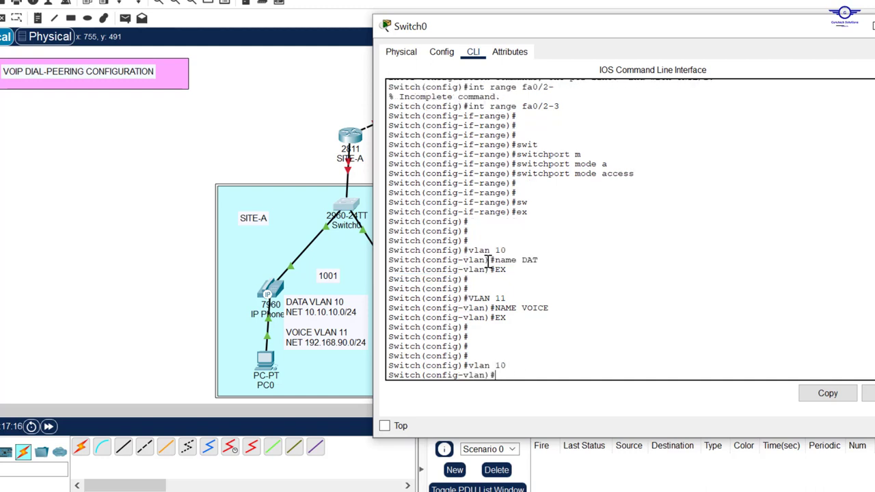
pyautogui.press('Up')
pyautogui.press('Up')
pyautogui.press('Up')
pyautogui.press('Up')
pyautogui.press('Up')
pyautogui.press('Up')
pyautogui.press('Return')
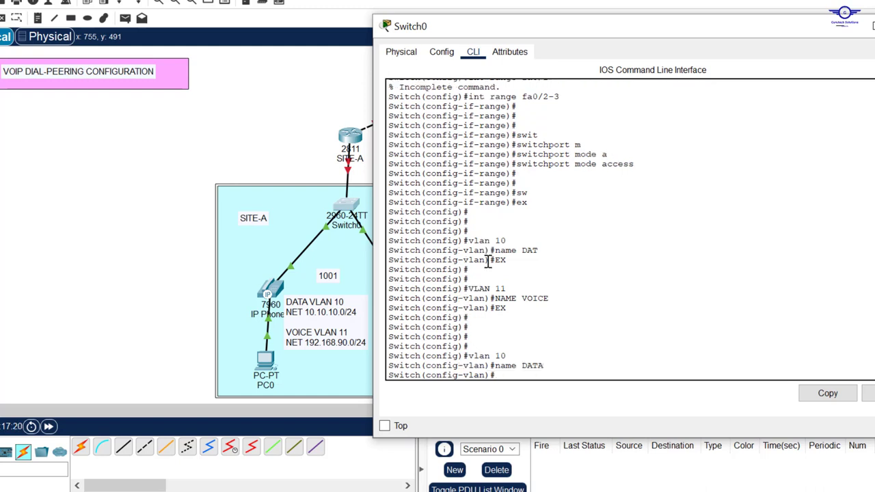
pyautogui.write('EX')
pyautogui.press('Return')
pyautogui.press('Return')
pyautogui.press('Return')
# Display Switch0's VLAN table from configuration mode and check the entries for VLANs 10 and 11
pyautogui.write('DO SH VLAN')
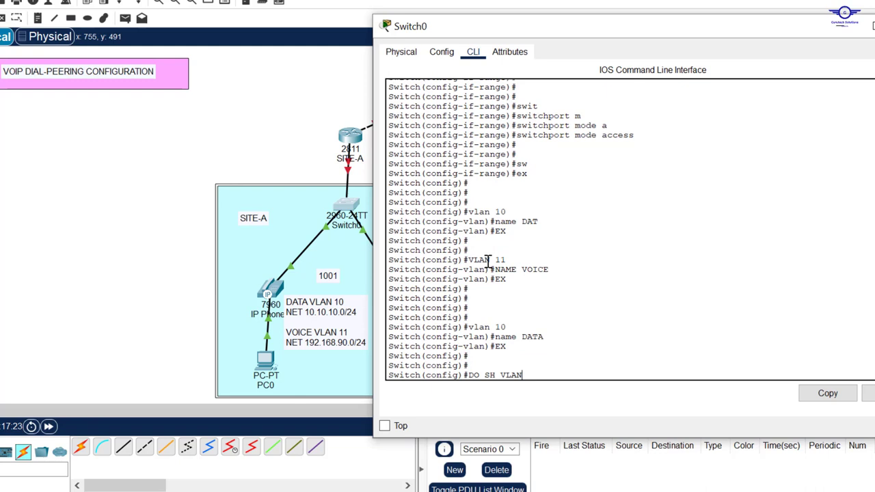
pyautogui.press('Return')
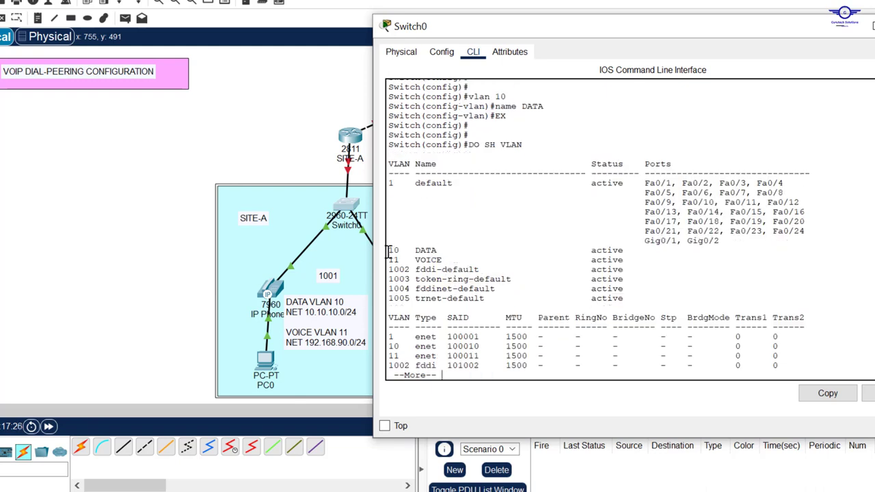
pyautogui.moveTo(392, 253); pyautogui.dragTo(445, 263)
pyautogui.click(521, 358)
pyautogui.press('Return')
pyautogui.press('Return')
pyautogui.press('Return')
pyautogui.press('Return')
pyautogui.press('Return')
pyautogui.press('Return')
pyautogui.write('F')
pyautogui.press('Return')
pyautogui.press('Return')
pyautogui.press('Return')
pyautogui.press('Return')
pyautogui.press('Return')
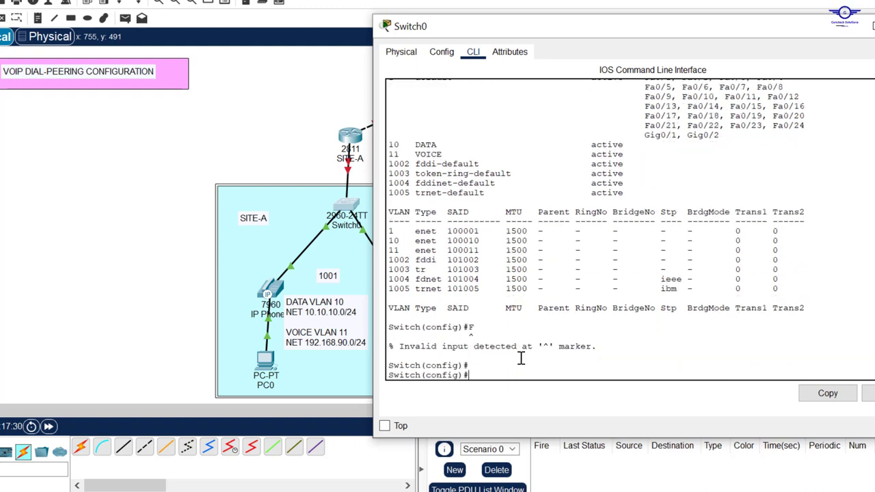
pyautogui.press('Return')
pyautogui.press('Return')
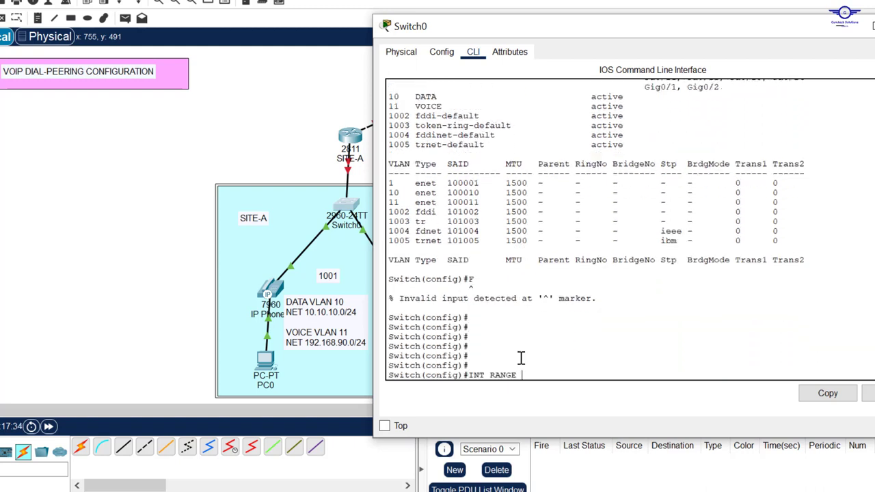
# Re-enter the fa0/2-3 interface range and set it to switchport mode access
pyautogui.write('INT RANGE ')
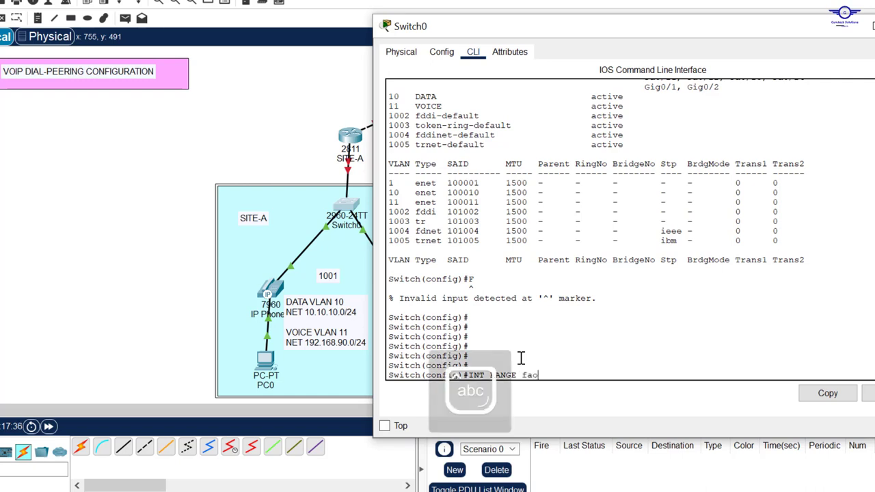
pyautogui.write('fa0/2-3')
pyautogui.press('Return')
pyautogui.press('Return')
pyautogui.press('Return')
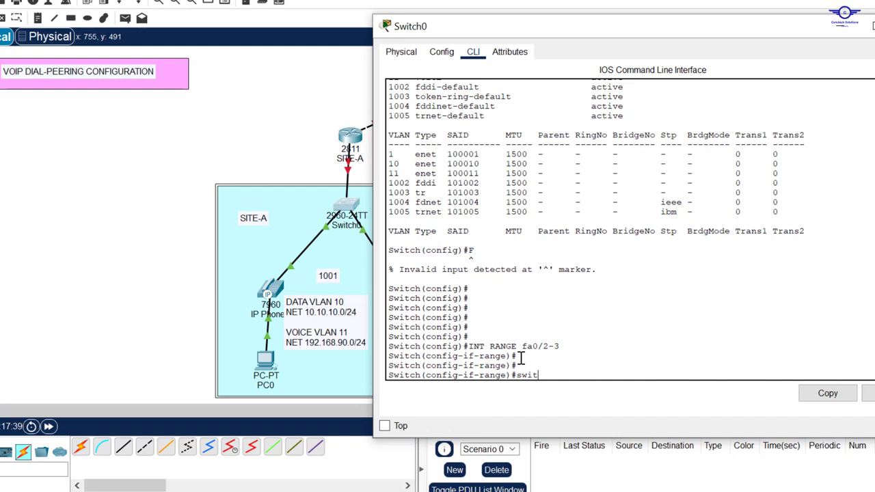
pyautogui.write('swit')
pyautogui.press('Tab')
pyautogui.write('m')
pyautogui.press('Tab')
pyautogui.write('a')
pyautogui.press('Tab')
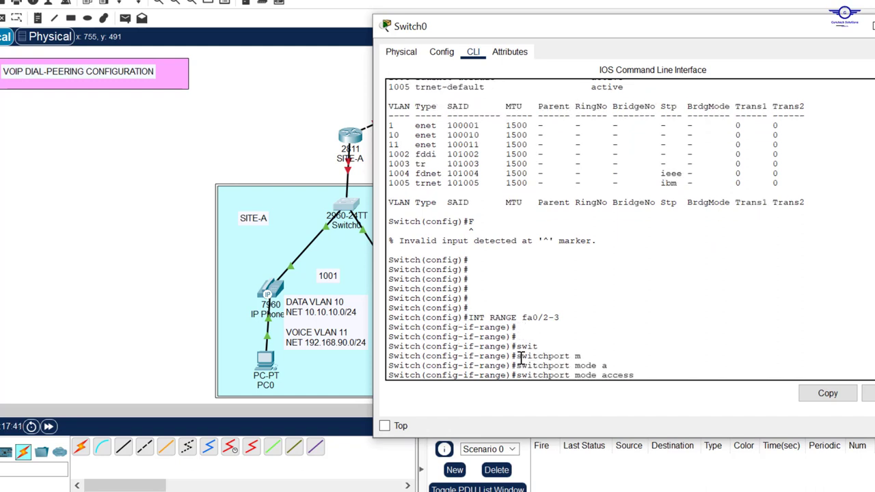
pyautogui.press('Return')
# Assign access VLAN 10 to the fa0/2-3 interface range
pyautogui.write('sw')
pyautogui.press('Tab')
pyautogui.write('a')
pyautogui.press('Tab')
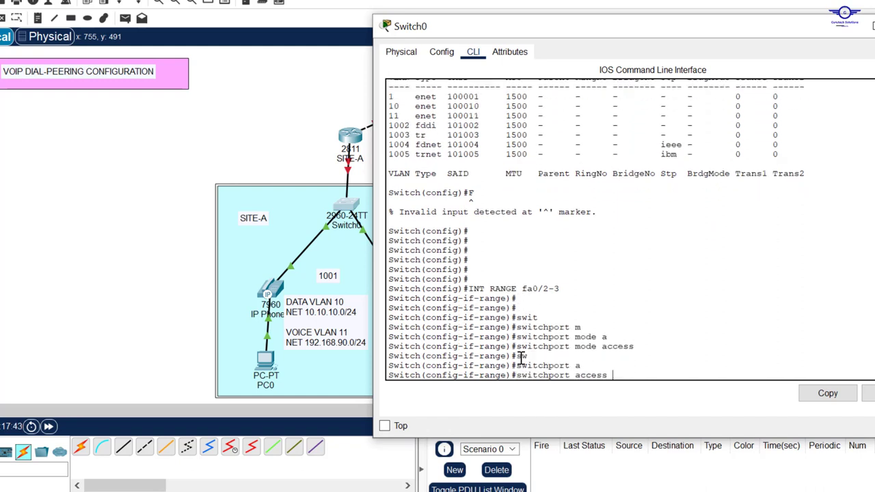
pyautogui.write('v')
pyautogui.press('Tab')
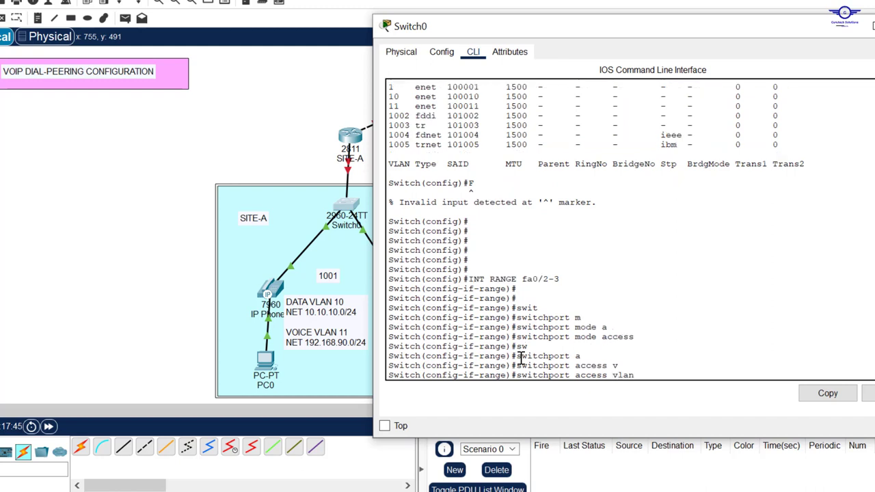
pyautogui.write('10')
pyautogui.press('Return')
pyautogui.press('Return')
pyautogui.press('Return')
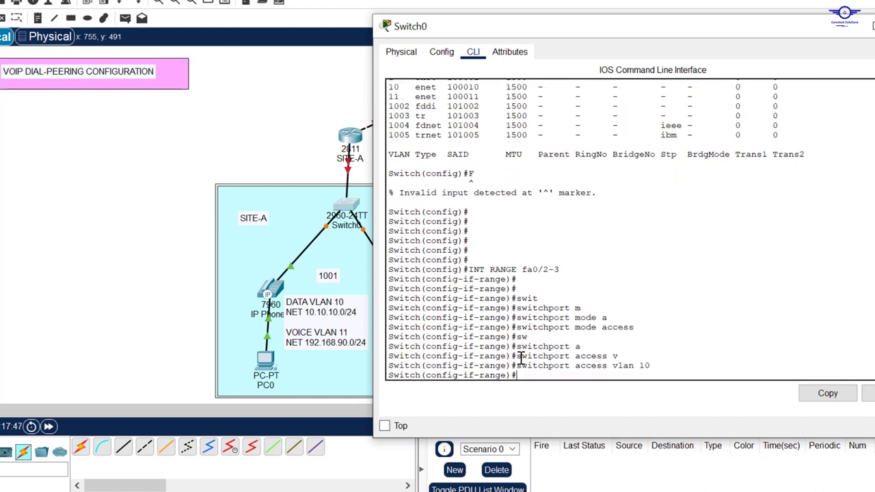
# Assign voice VLAN 11 to the fa0/2-3 interface range and return to global configuration mode
pyautogui.write('swi')
pyautogui.press('Tab')
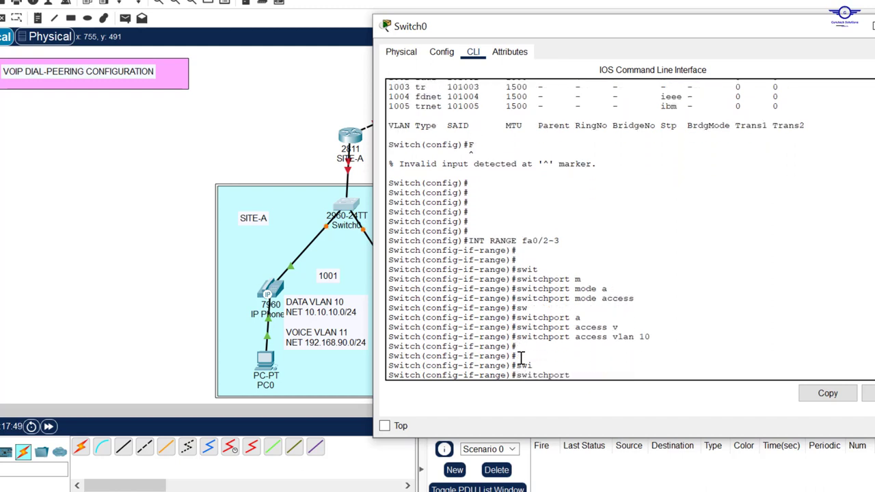
pyautogui.write('v')
pyautogui.press('Tab')
pyautogui.write('v')
pyautogui.press('Tab')
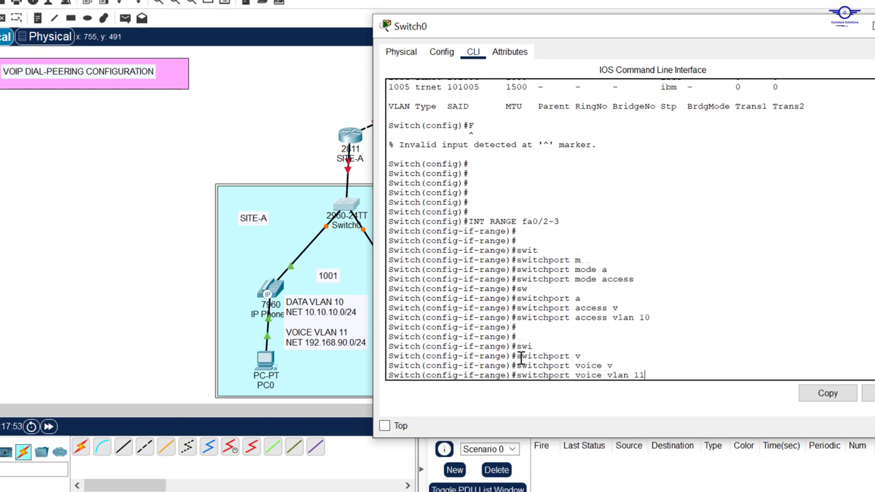
pyautogui.press('Return')
pyautogui.write('ex')
pyautogui.press('Return')
pyautogui.press('Return')
pyautogui.press('Return')
pyautogui.press('Return')
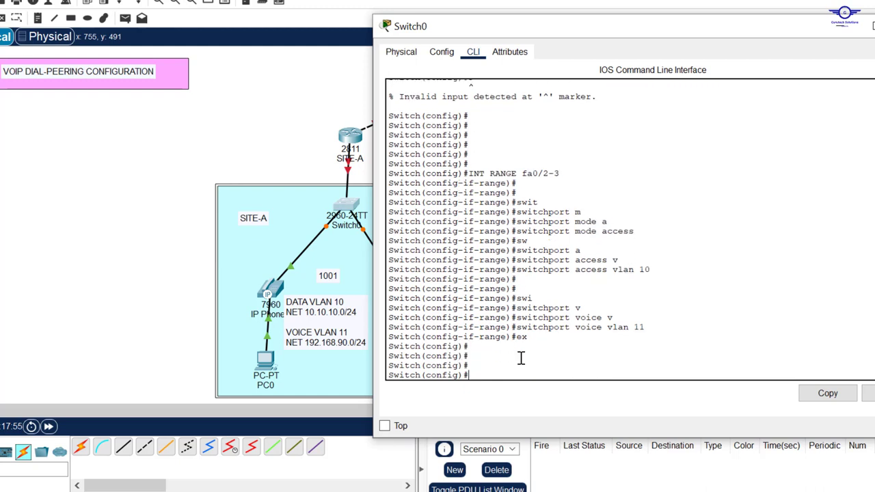
# Save Switch0's running configuration from global configuration mode with do wr
pyautogui.write('do wr')
pyautogui.press('Return')
pyautogui.press('Return')
pyautogui.press('Return')
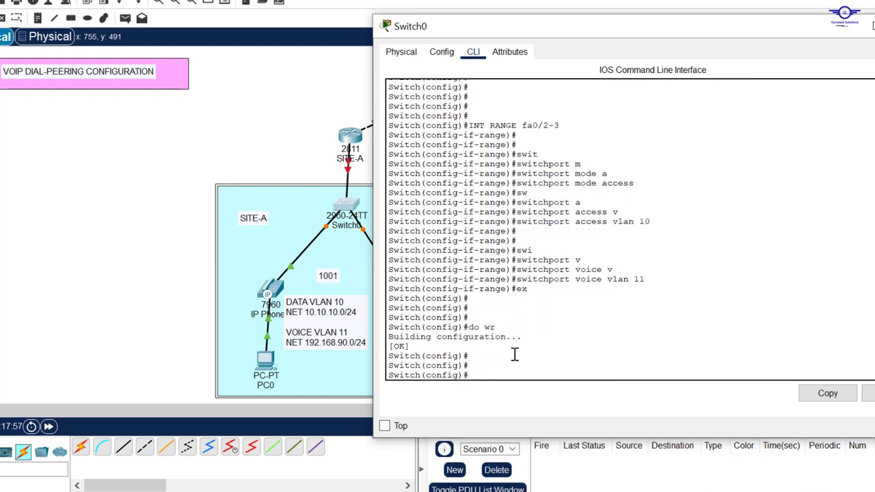
# Switch to the Notepad config guide and review item 3 on configuring a trunk to the router-facing interface
pyautogui.hotkey('alt', 'Tab')
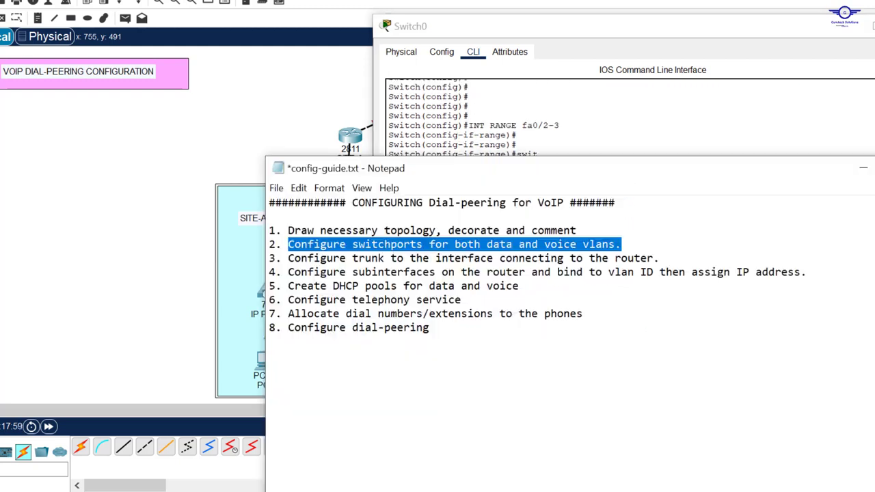
pyautogui.click(294, 262)
pyautogui.moveTo(294, 262); pyautogui.dragTo(660, 258)
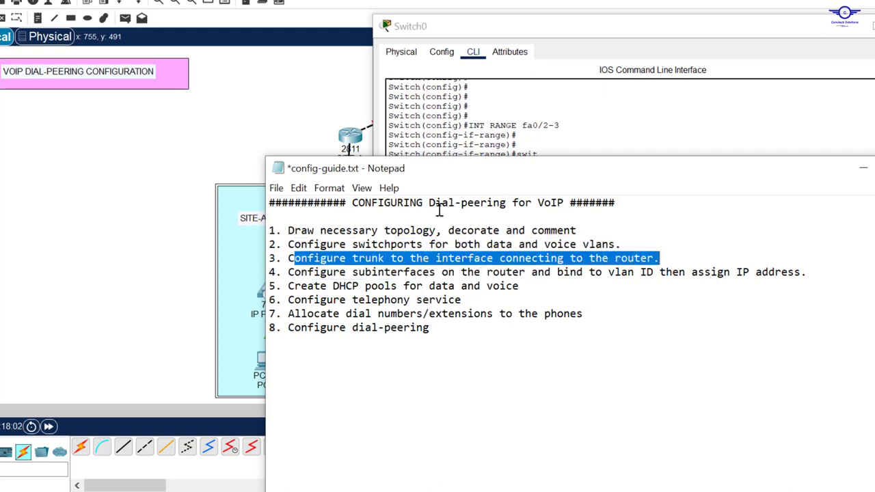
# Return to Packet Tracer, check the port on the router link, and enter interface fa0/1 configuration on Switch0
pyautogui.click(243, 131)
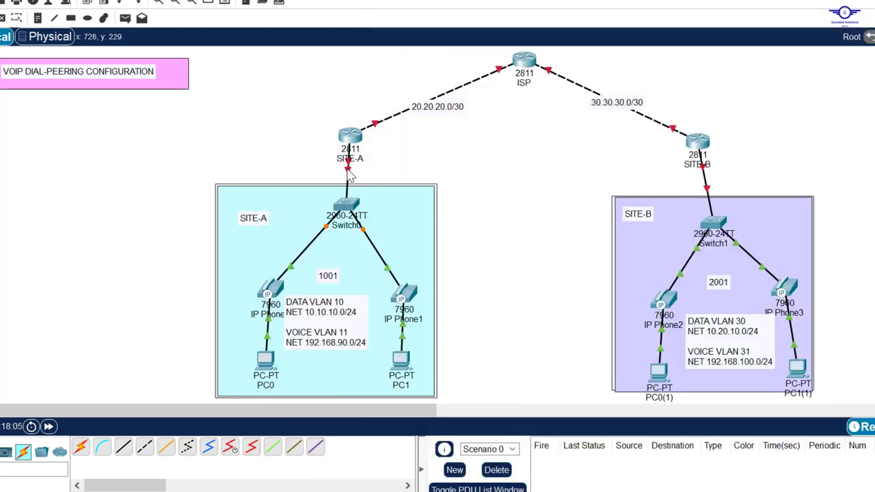
pyautogui.moveTo(348, 172)
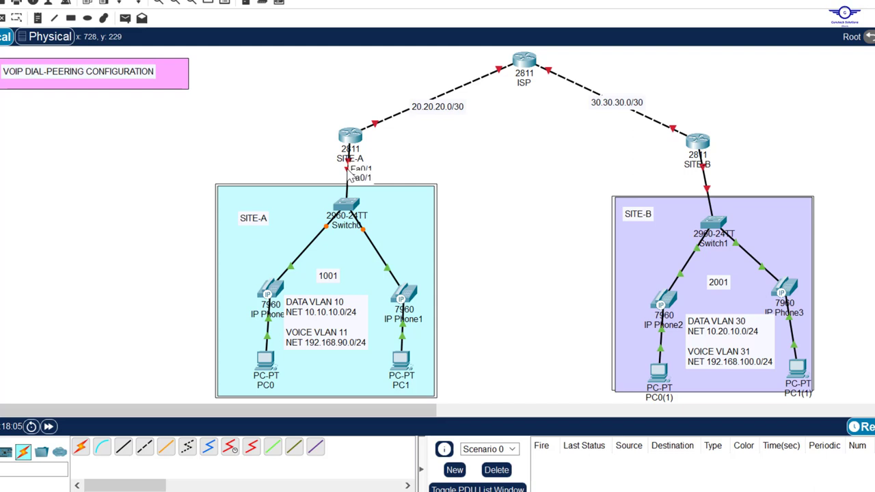
pyautogui.click(348, 207)
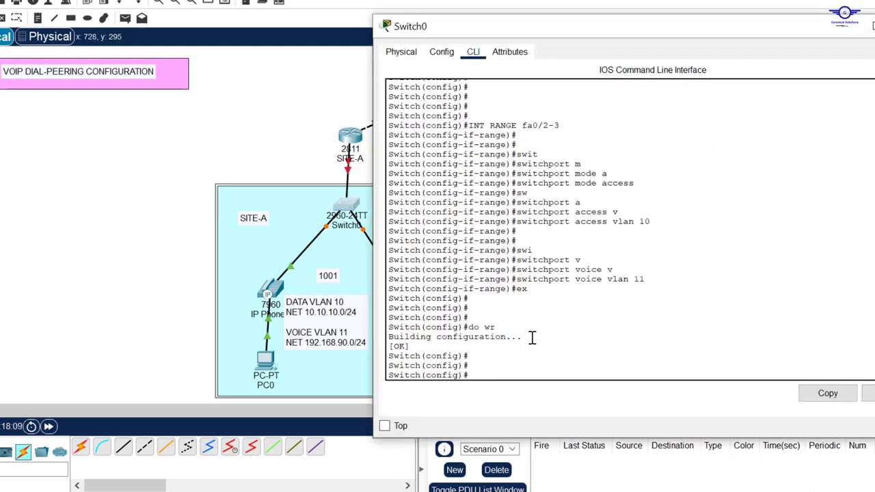
pyautogui.write('int fa0')
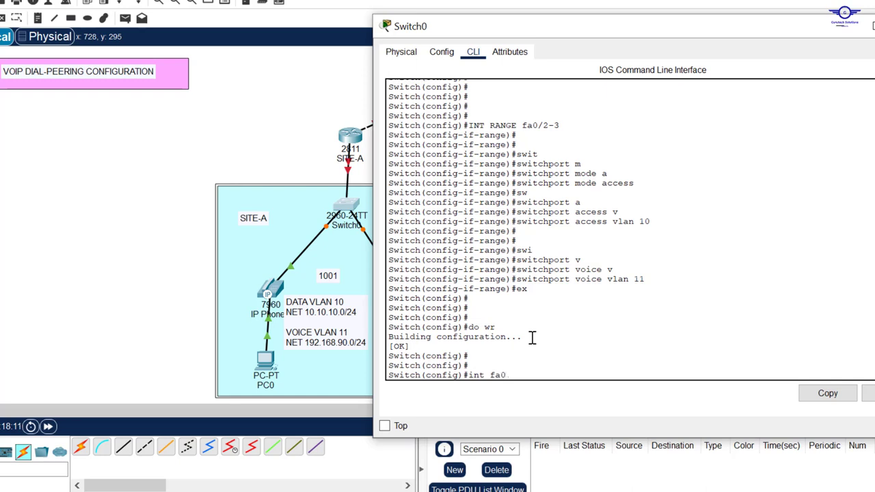
pyautogui.write('/1')
pyautogui.press('Return')
pyautogui.press('Return')
pyautogui.press('Return')
# Set Switch0's fa0/1 interface to switchport mode trunk and return to global configuration mode
pyautogui.write('s')
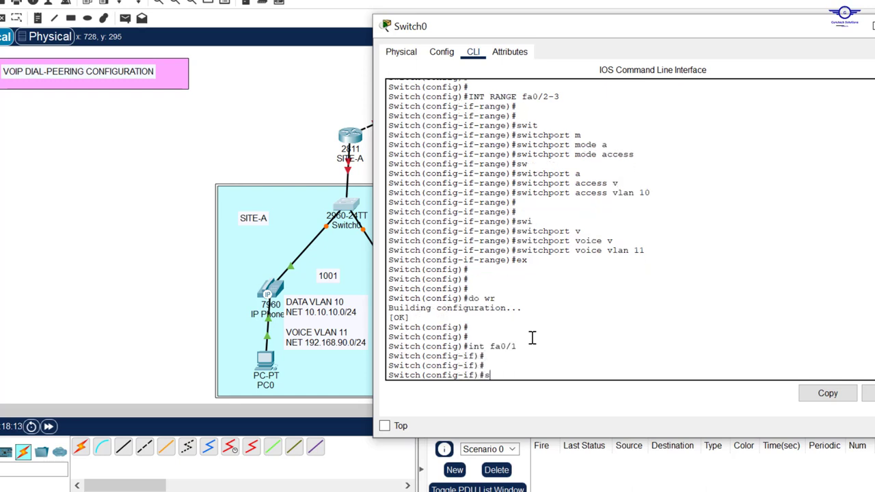
pyautogui.write('wit')
pyautogui.press('Tab')
pyautogui.write('m')
pyautogui.press('Tab')
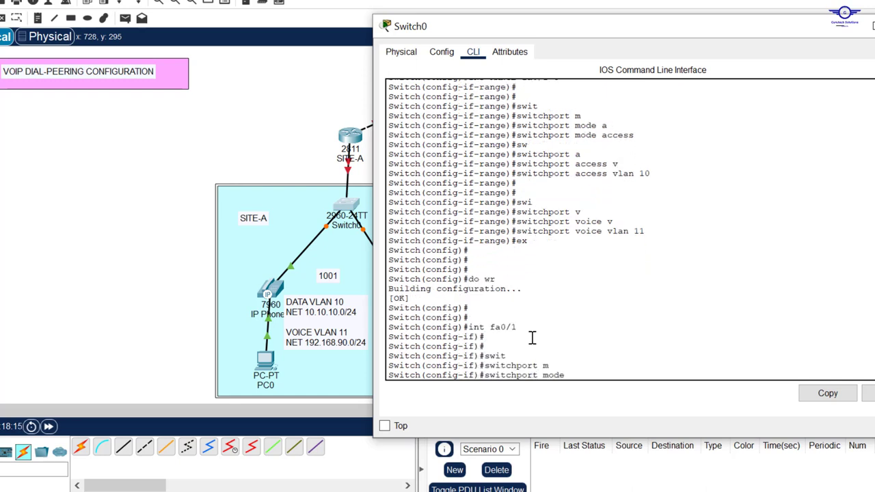
pyautogui.write('tr')
pyautogui.press('Tab')
pyautogui.press('Return')
pyautogui.write('ex')
pyautogui.press('Return')
pyautogui.press('Return')
pyautogui.press('Return')
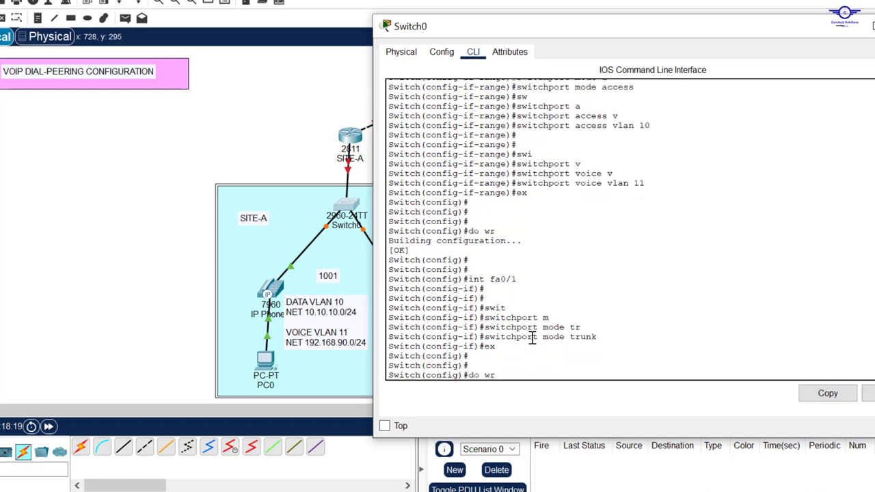
# Save Switch0's configuration with do wr and close the device window
pyautogui.write('do wr')
pyautogui.press('Return')
pyautogui.click(874, 26)
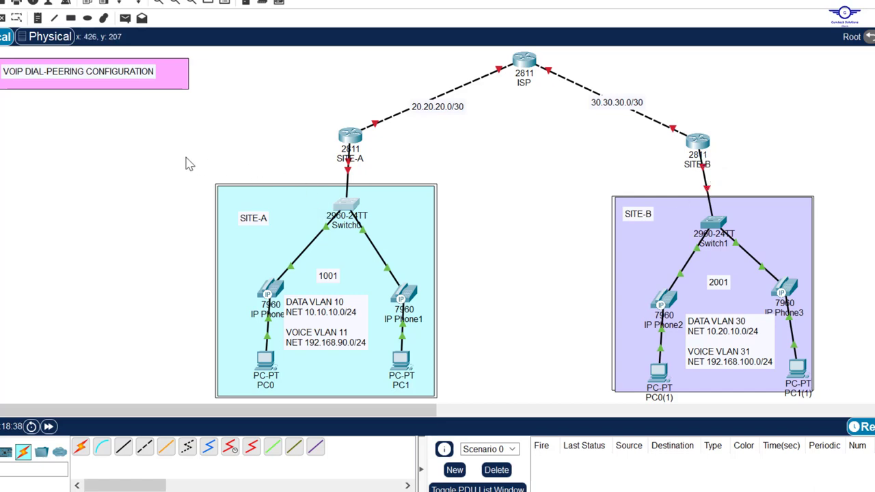
# Open Switch2's command line at SITE-B and enter privileged and global configuration mode with en and conf t
pyautogui.moveTo(186, 156); pyautogui.dragTo(499, 390)
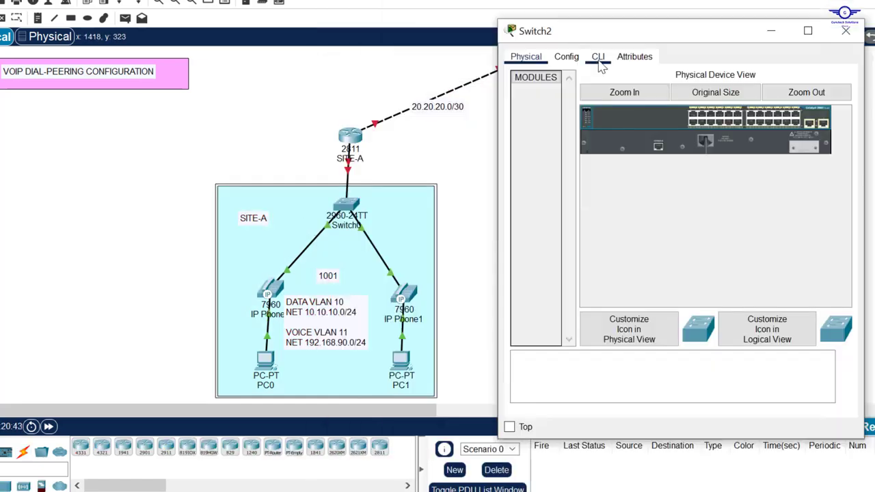
pyautogui.click(600, 61)
pyautogui.press('Return')
pyautogui.press('Return')
pyautogui.press('Return')
pyautogui.write('en')
pyautogui.press('Return')
pyautogui.press('Return')
pyautogui.press('Return')
pyautogui.write('conf t')
pyautogui.press('Return')
pyautogui.press('Return')
pyautogui.press('Return')
pyautogui.moveTo(863, 158); pyautogui.dragTo(874, 157)
# Create VLAN 30 named DATA and VLAN 31 named VOICE on Switch2, returning to global configuration mode
pyautogui.write('vlan 30')
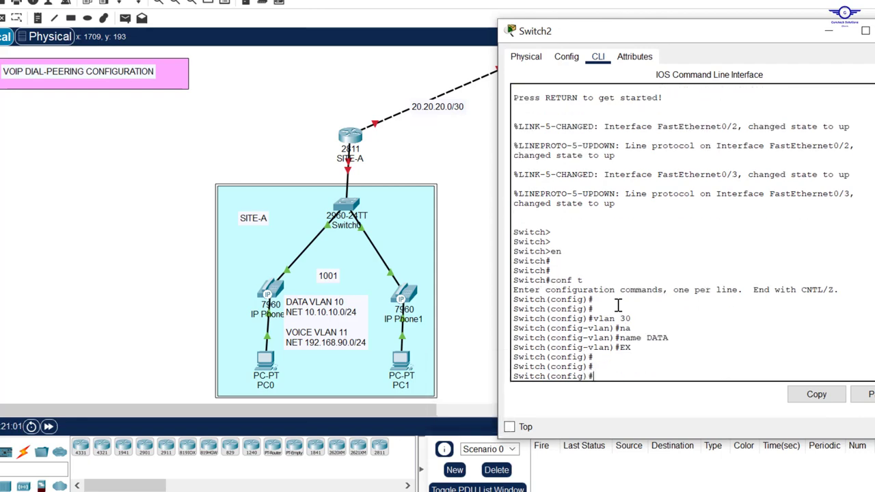
pyautogui.press('Return')
pyautogui.write('EX')
pyautogui.press('Return')
pyautogui.press('Return')
pyautogui.press('Return')
# Set Switch2's interface range fa0/2-3 to access mode with access VLAN 30 and voice VLAN 31, and exit the range
pyautogui.write('int range fa0/2-3')
pyautogui.press('Return')
pyautogui.press('Return')
pyautogui.press('Return')
pyautogui.press('Return')
pyautogui.write('swi')
pyautogui.press('Tab')
pyautogui.write('m')
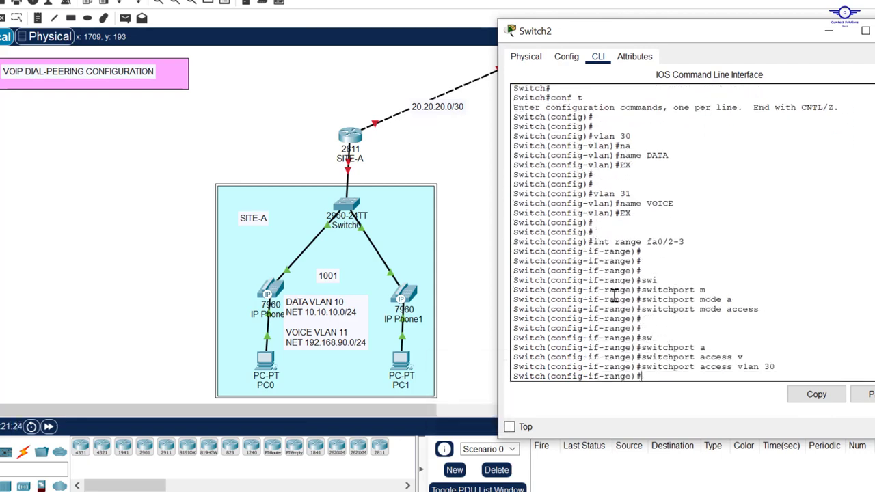
pyautogui.write('ex')
pyautogui.press('Return')
pyautogui.press('Return')
pyautogui.press('Return')
pyautogui.press('Return')
pyautogui.press('Return')
pyautogui.press('Return')
# Set Switch2's fa0/1 interface to switchport mode trunk and save the configuration with do wr
pyautogui.write('int fa0/1')
pyautogui.press('Return')
pyautogui.write('swi')
pyautogui.press('Tab')
pyautogui.write('m')
pyautogui.press('Tab')
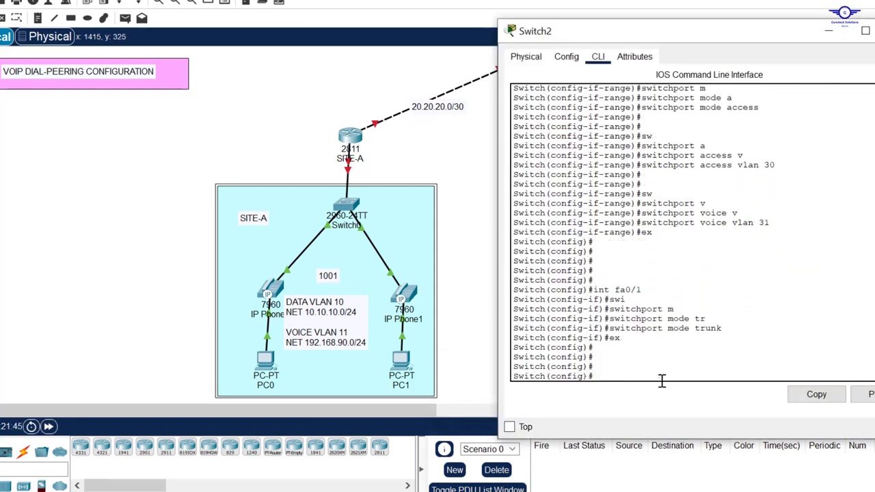
pyautogui.write('do wr')
pyautogui.press('Return')
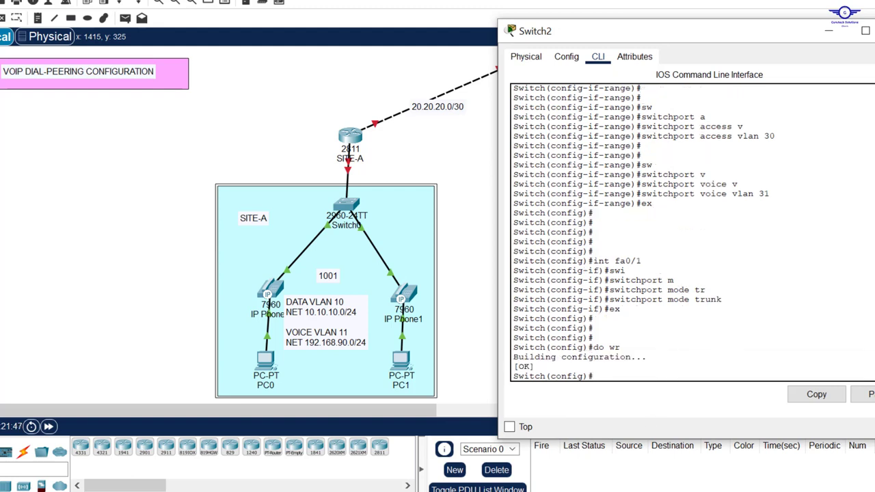
# Switch to the Notepad config guide, review items 2 to 4 on switchports, trunking and router subinterfaces, and return to Packet Tracer
pyautogui.hotkey('alt', 'Tab')
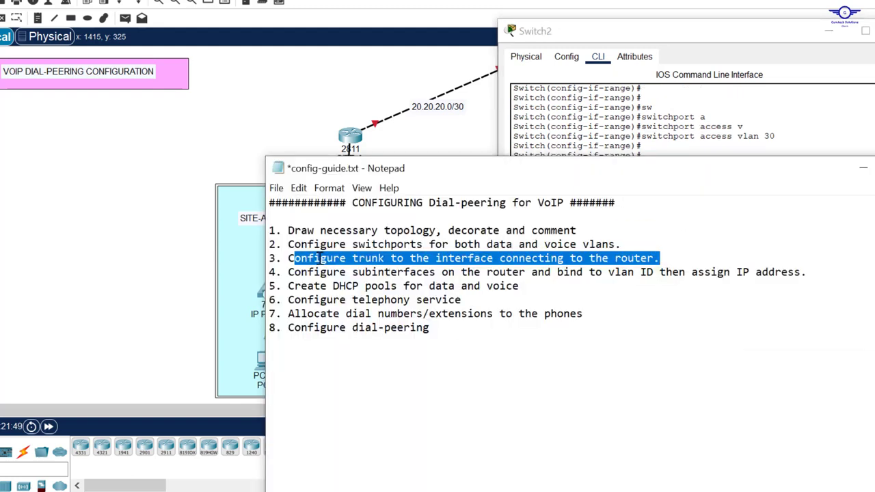
pyautogui.moveTo(288, 244); pyautogui.dragTo(696, 257)
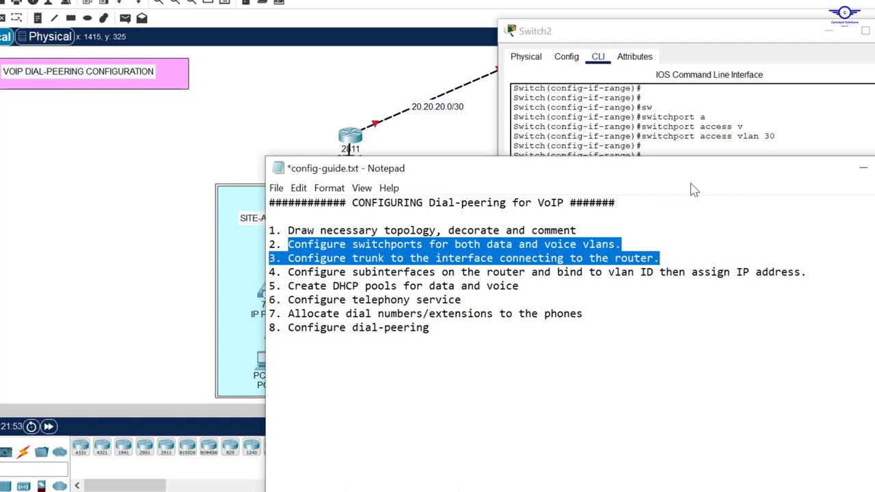
pyautogui.moveTo(290, 273); pyautogui.dragTo(811, 272)
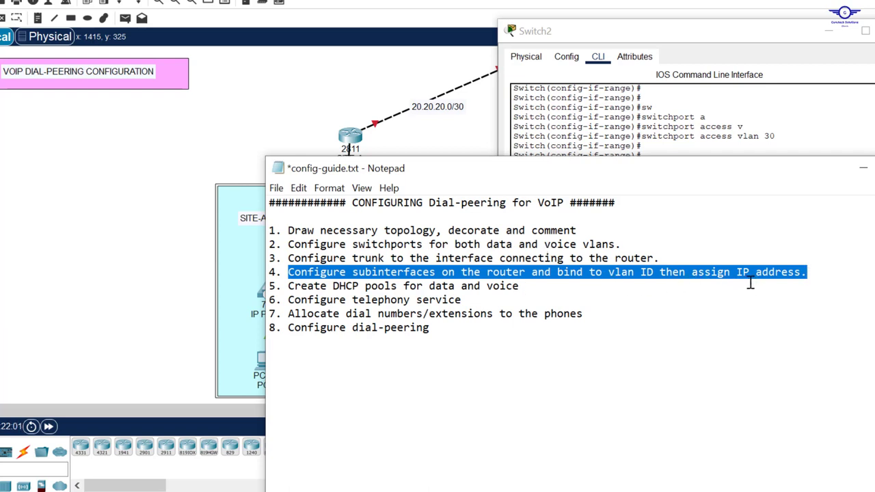
pyautogui.click(408, 144)
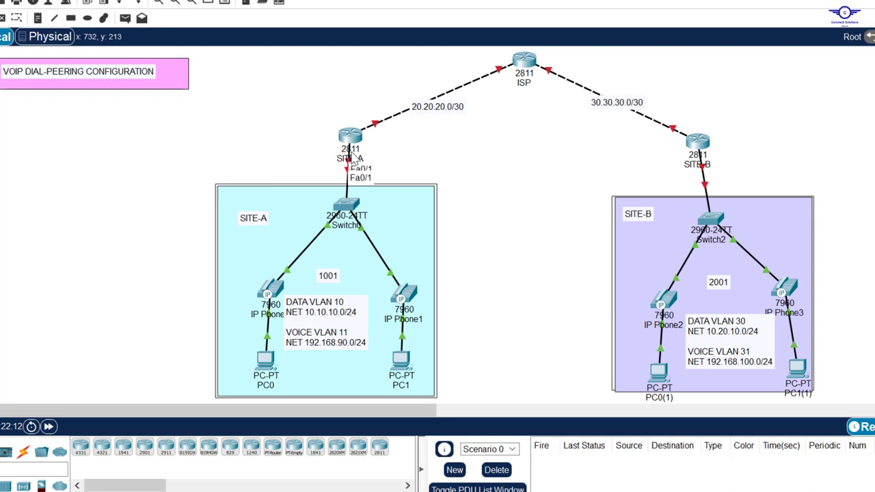
# Move the SITE-A and SITE-B routers slightly higher above their site switches in the topology
pyautogui.moveTo(352, 136); pyautogui.dragTo(354, 123)
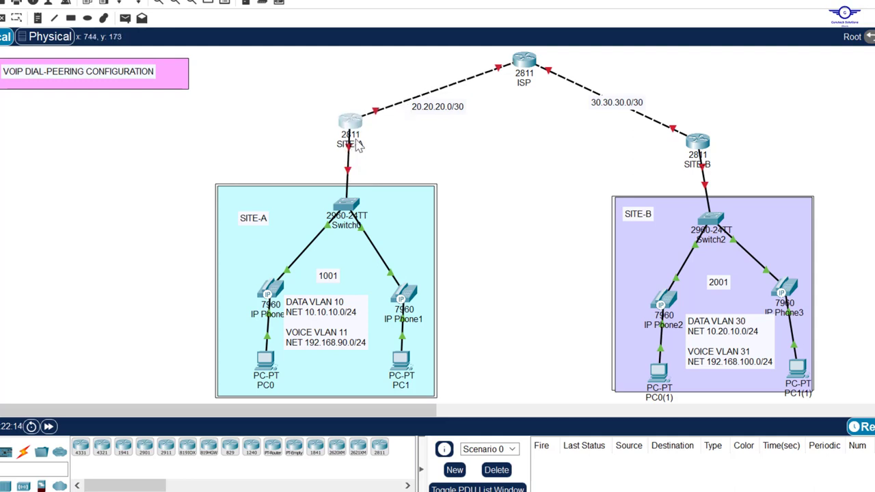
pyautogui.moveTo(350, 152)
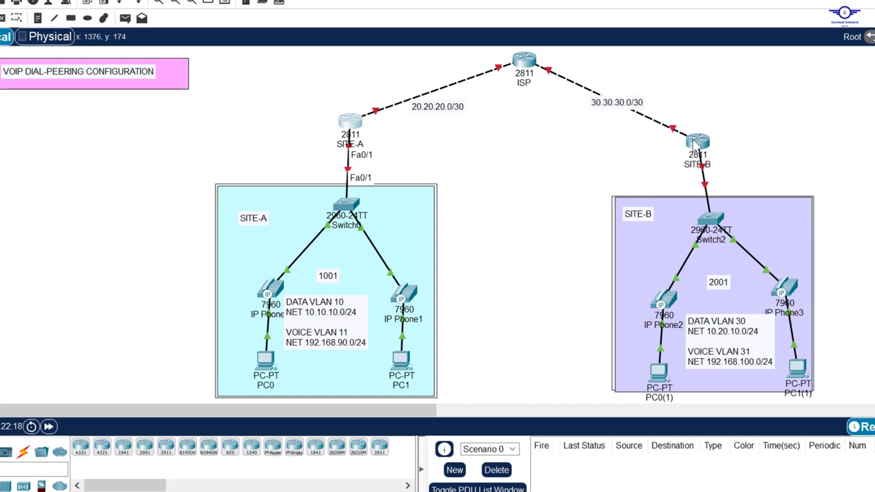
pyautogui.moveTo(694, 144); pyautogui.dragTo(708, 135)
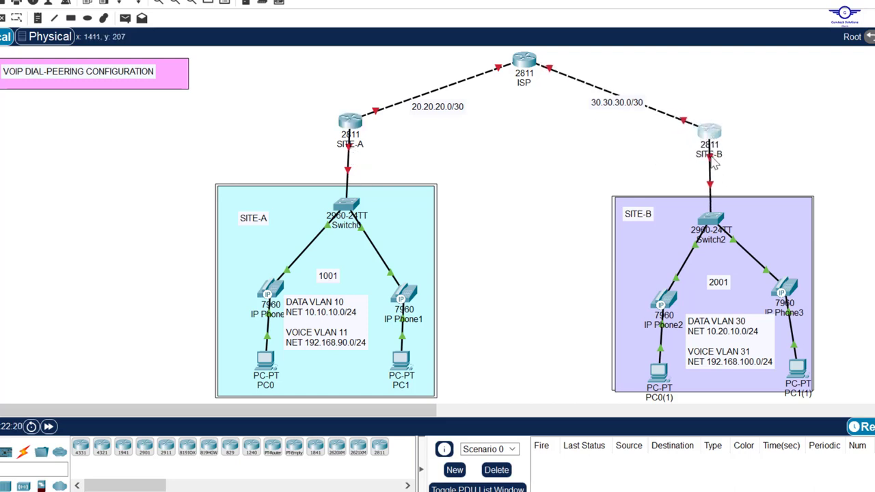
# Open the SITE-A router's command line and arrange its device window beside the SITE-A topology
pyautogui.click(351, 128)
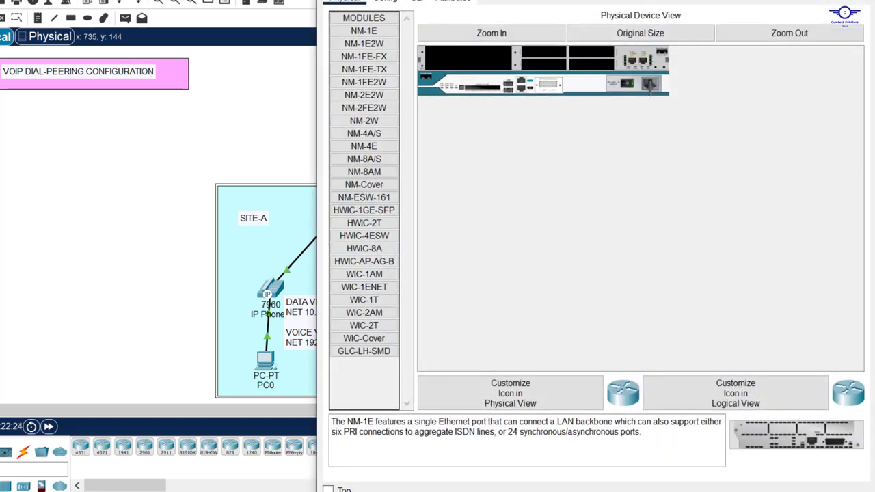
pyautogui.moveTo(600, 0); pyautogui.dragTo(599, 78)
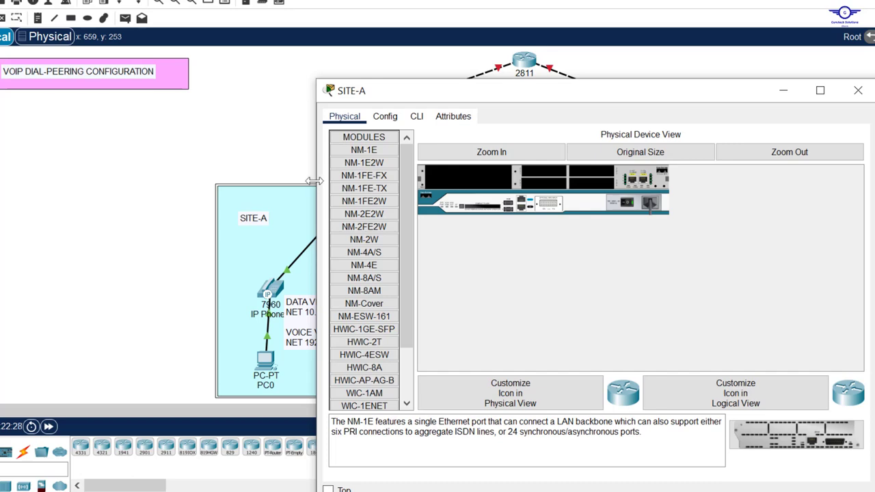
pyautogui.moveTo(316, 181); pyautogui.dragTo(501, 180)
pyautogui.click(602, 118)
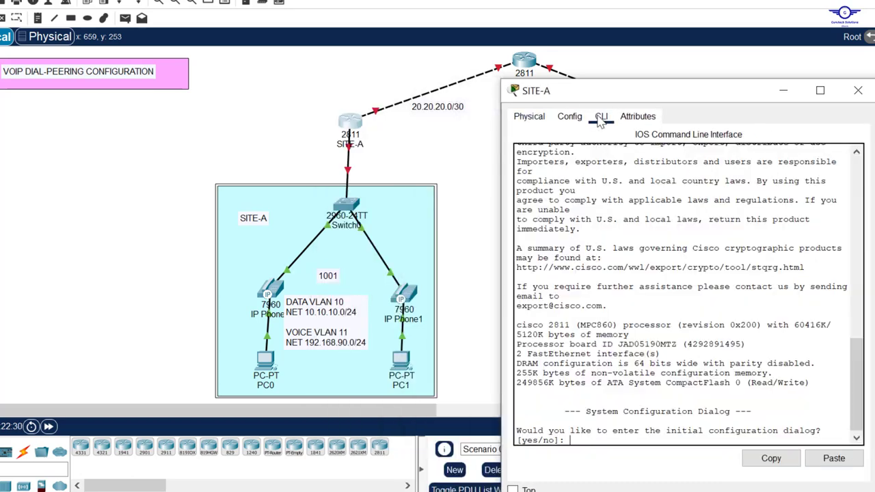
pyautogui.moveTo(621, 93); pyautogui.dragTo(571, 25)
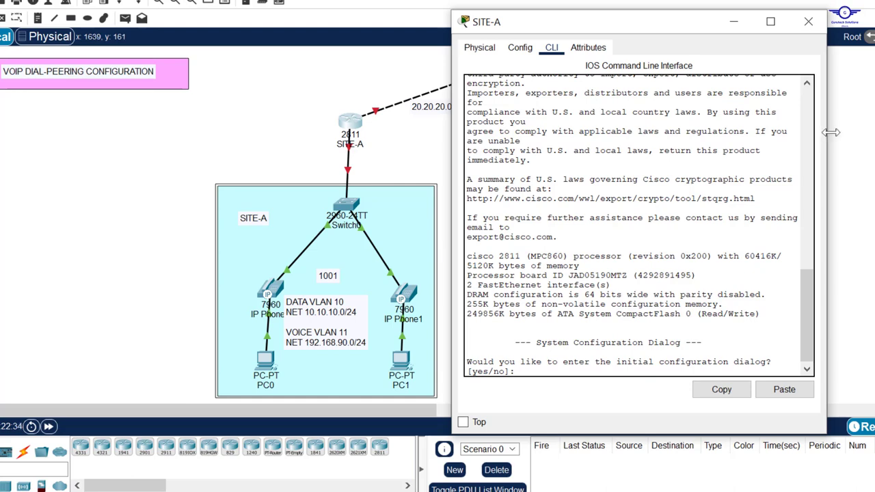
pyautogui.moveTo(830, 137); pyautogui.dragTo(874, 137)
# Decline the initial configuration dialog on the SITE-A router and get to the user prompt
pyautogui.press('Return')
pyautogui.press('Return')
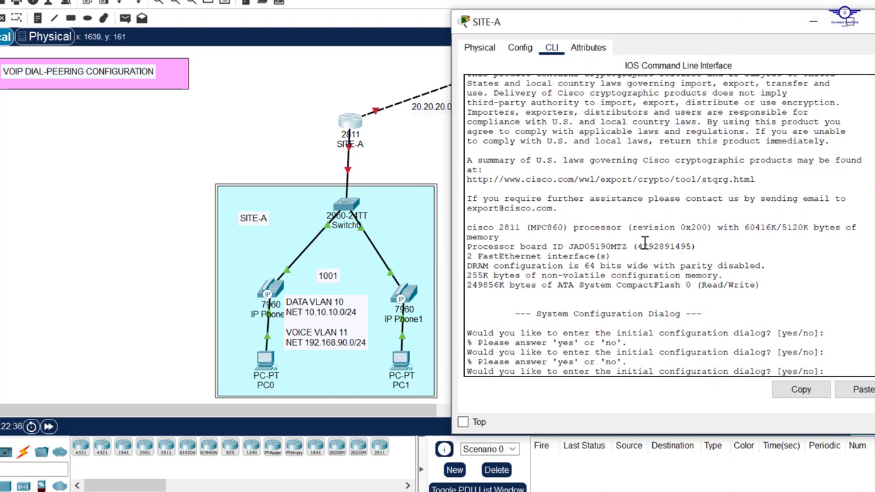
pyautogui.write('n')
pyautogui.press('Return')
pyautogui.press('Return')
pyautogui.press('Return')
pyautogui.press('Return')
pyautogui.press('Return')
# Enter privileged mode and global configuration mode on the SITE-A router with en and conf t
pyautogui.write('en')
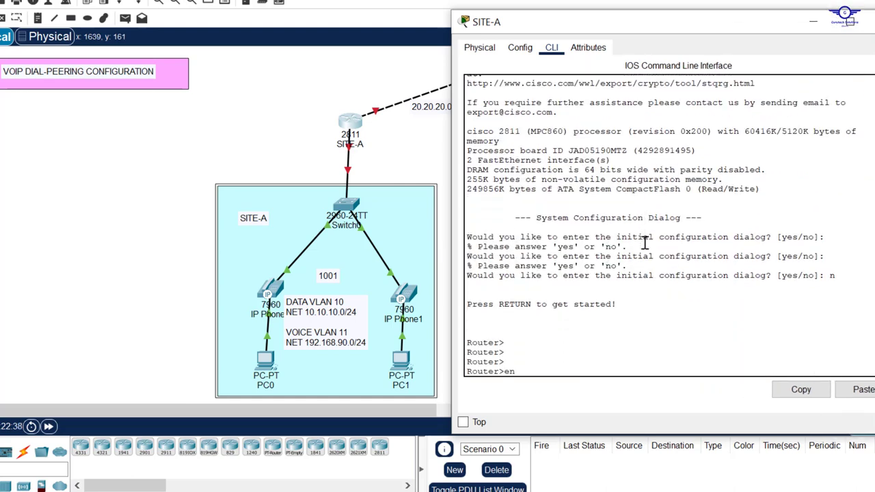
pyautogui.press('Return')
pyautogui.press('Return')
pyautogui.write('conf t')
pyautogui.press('Return')
pyautogui.press('Return')
pyautogui.press('Return')
pyautogui.press('Return')
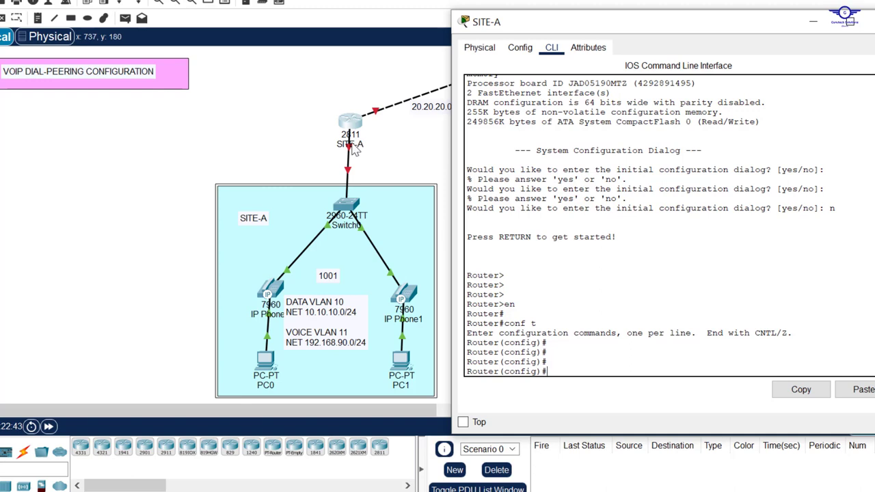
# Enable SITE-A's fa0/1 interface with no shut and return to global configuration mode
pyautogui.write('int fa0/1')
pyautogui.press('Return')
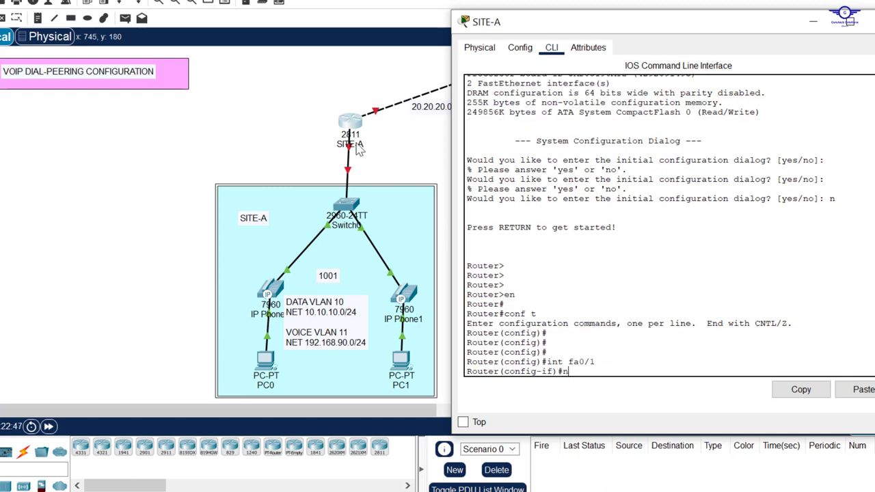
pyautogui.write('no shut')
pyautogui.press('Return')
pyautogui.press('Return')
pyautogui.press('Return')
pyautogui.press('Return')
pyautogui.press('Return')
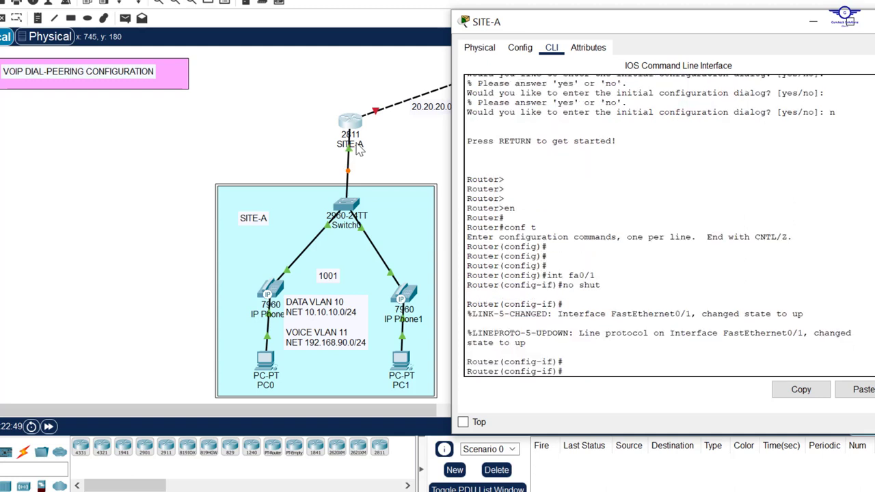
pyautogui.write('ex')
pyautogui.press('Return')
pyautogui.press('Return')
pyautogui.press('Return')
pyautogui.press('Return')
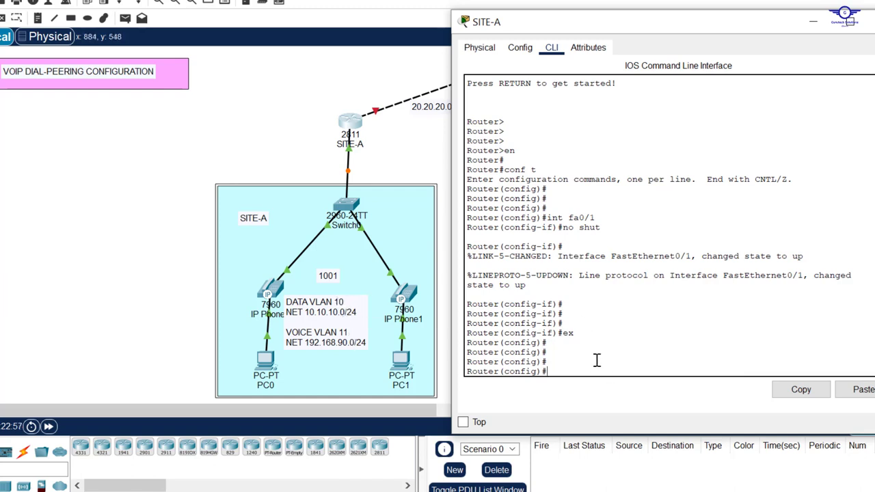
# Create the data subinterface fa0/1.10 on the SITE-A router
pyautogui.press('Up')
pyautogui.press('Up')
pyautogui.press('Up')
pyautogui.write('.10')
pyautogui.press('Return')
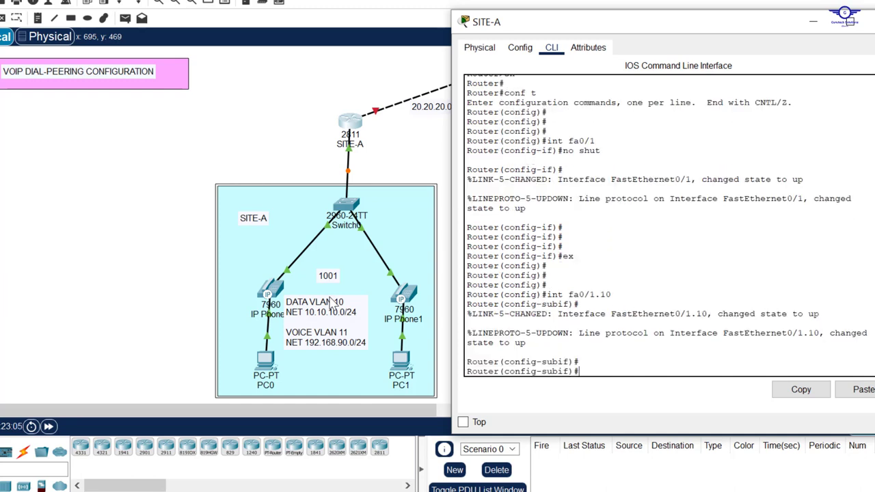
# Bind subinterface fa0/1.10 to data VLAN 10 with encapsulation dot1Q 10
pyautogui.write('enc')
pyautogui.press('Tab')
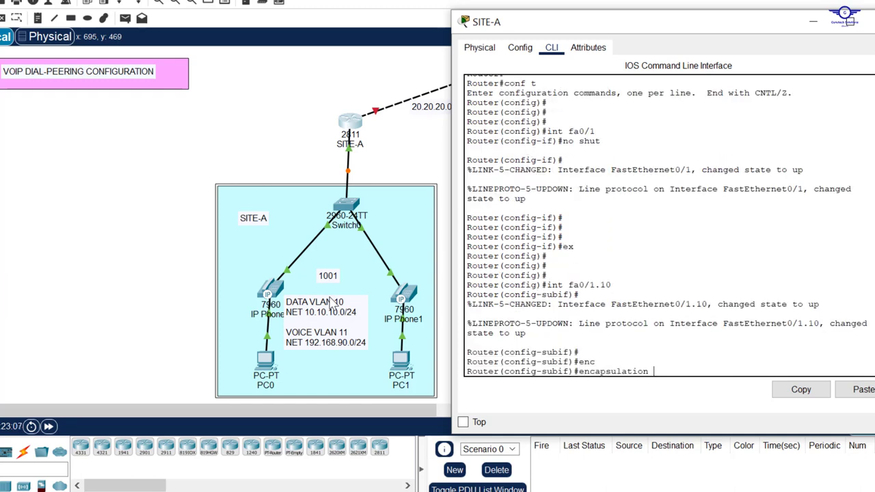
pyautogui.write('d')
pyautogui.press('Tab')
pyautogui.write('10')
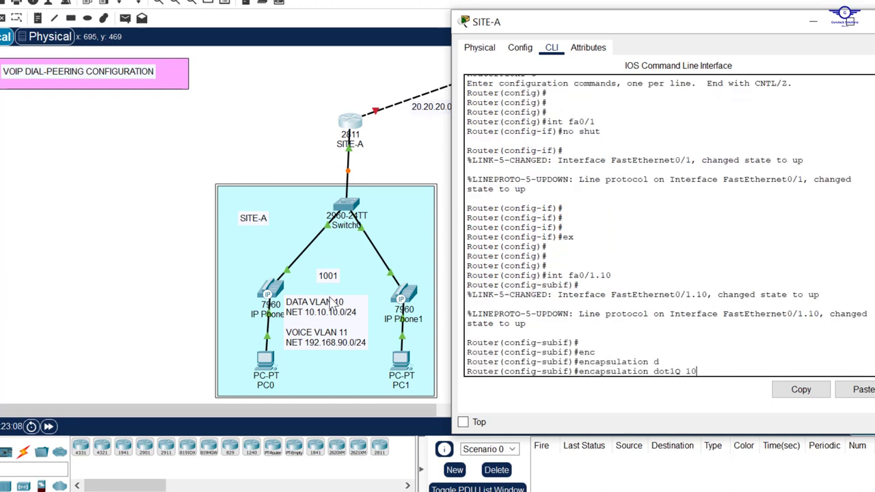
pyautogui.press('Return')
pyautogui.press('Return')
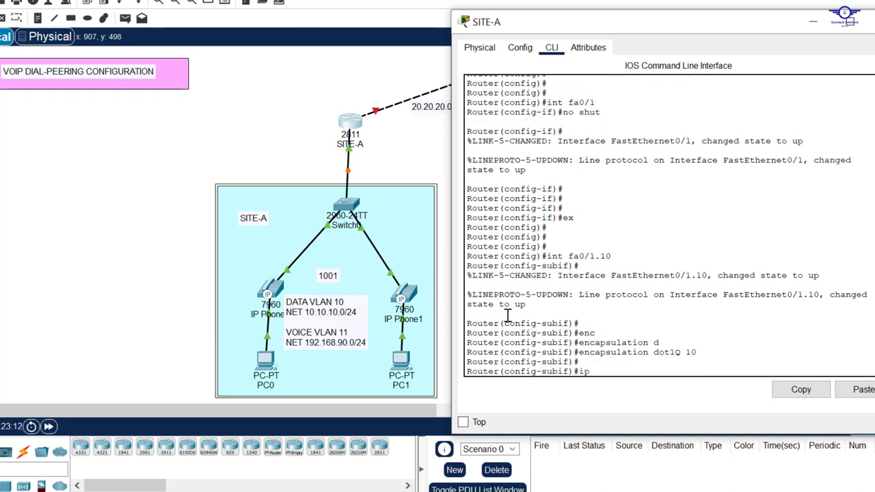
# Assign IP address 10.10.10.1 with mask 255.255.255.0 to subinterface fa0/1.10 and exit to global configuration mode
pyautogui.write('ip add 10.10.10.1 255.255.255')
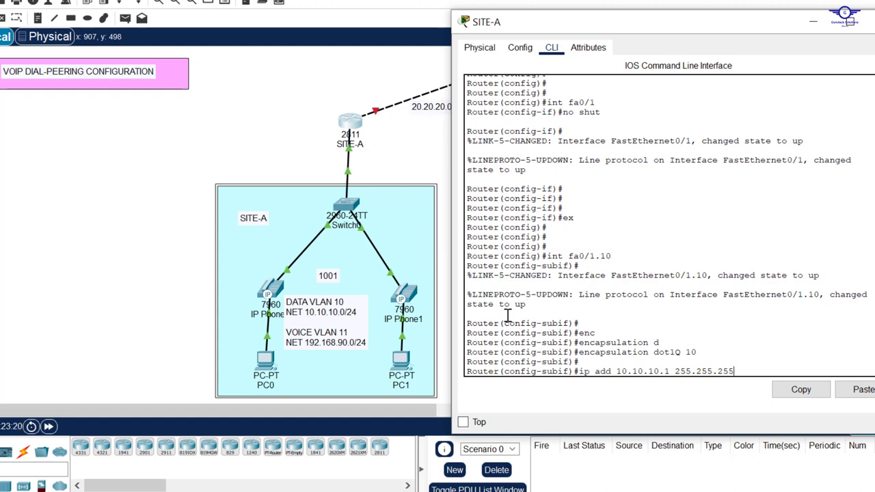
pyautogui.write('.0')
pyautogui.press('Return')
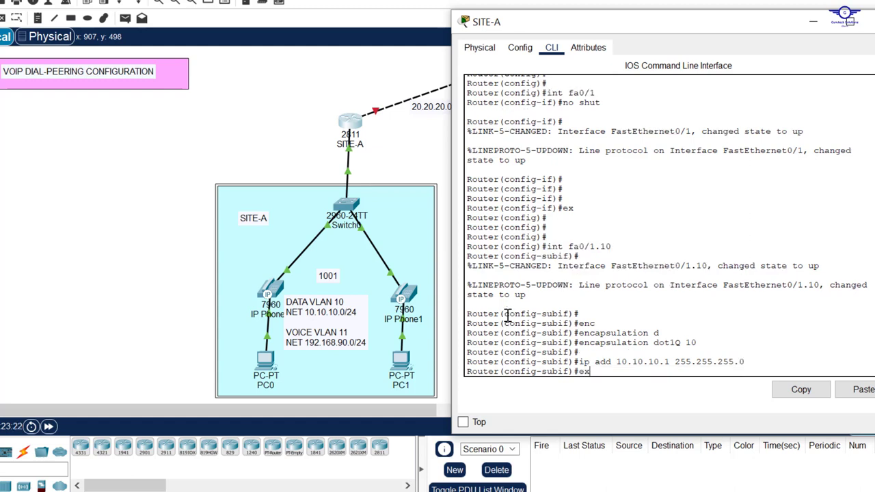
pyautogui.write('ex')
pyautogui.press('Return')
pyautogui.press('Return')
pyautogui.press('Return')
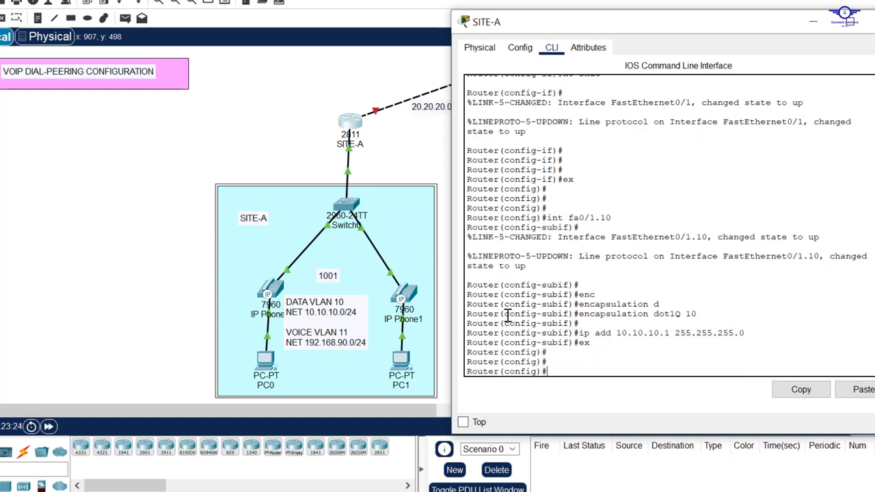
# Create the voice subinterface fa0/1.11 on the SITE-A router
pyautogui.press('Up')
pyautogui.press('Up')
pyautogui.press('Up')
pyautogui.press('Up')
pyautogui.press('Up')
pyautogui.press('Down')
pyautogui.write('1')
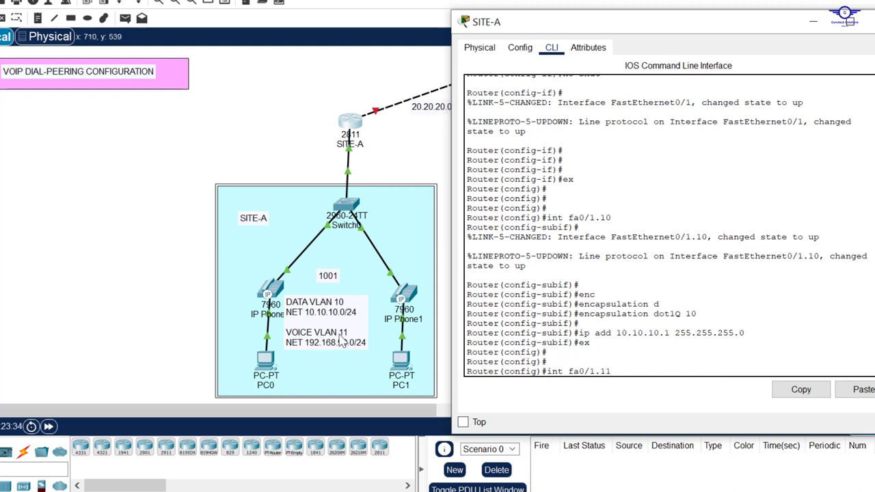
pyautogui.press('Return')
pyautogui.press('Return')
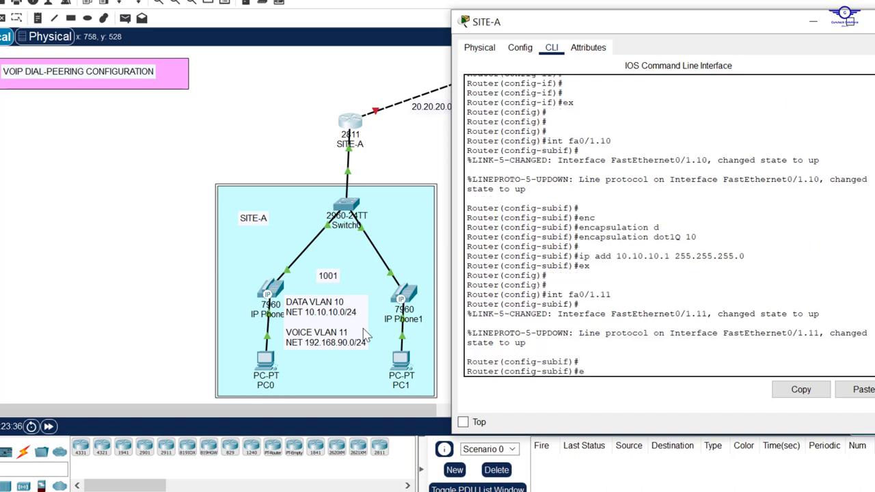
# Bind subinterface fa0/1.11 to voice VLAN 11 with encapsulation dot1Q 11
pyautogui.write('en')
pyautogui.press('Tab')
pyautogui.write('d')
pyautogui.press('Tab')
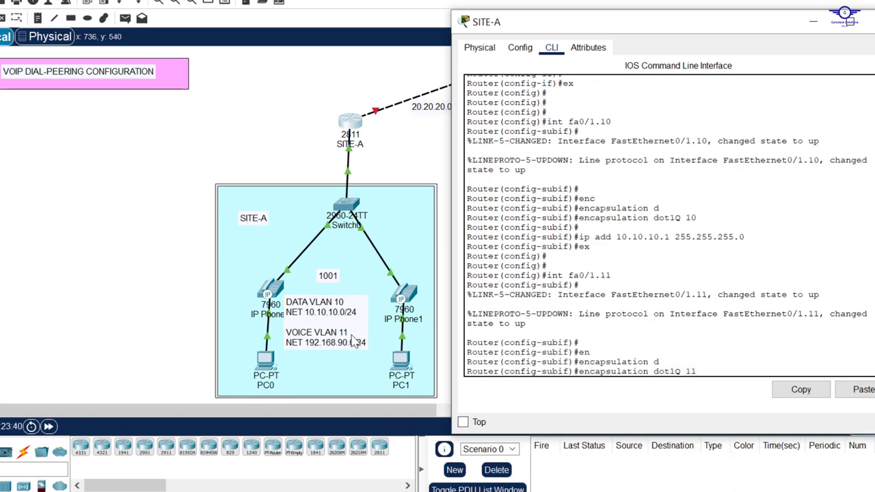
pyautogui.press('Return')
pyautogui.press('Return')
pyautogui.press('Return')
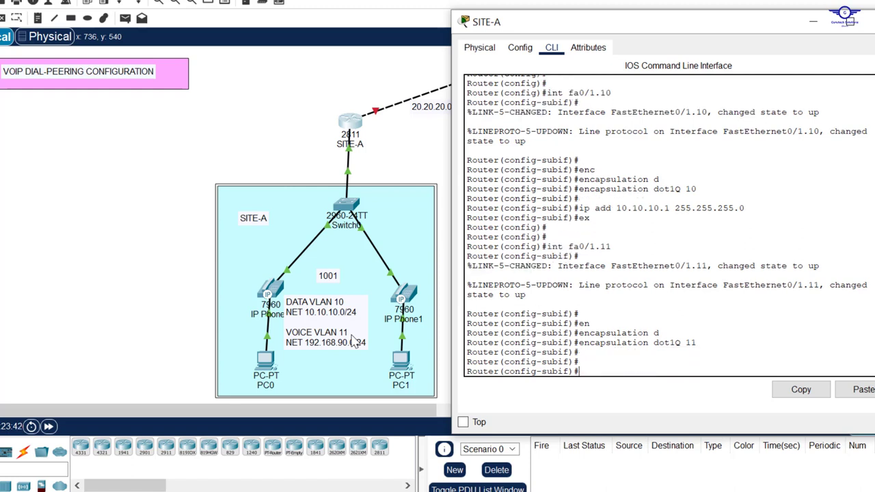
# Assign IP address 192.168.90.1 with mask 255.255.255.0 to voice subinterface fa0/1.11 and exit to global configuration mode
pyautogui.write('ip add 192.168.90')
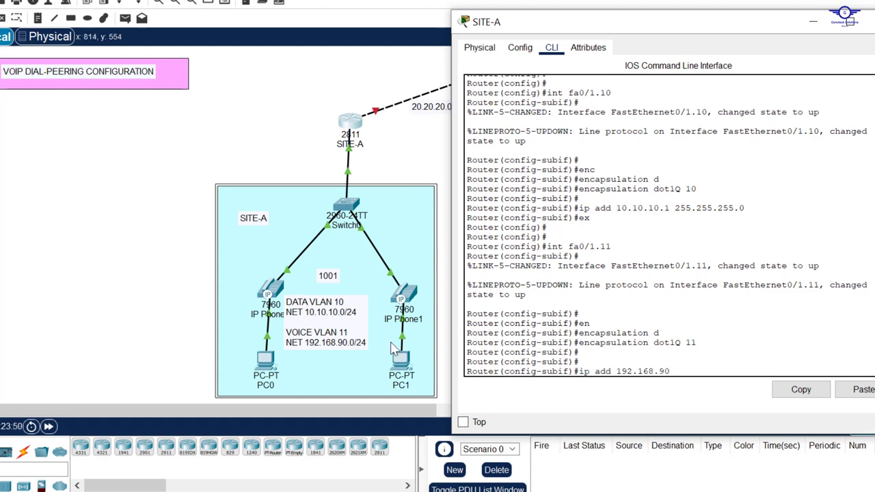
pyautogui.write('.1 255.255.255.0')
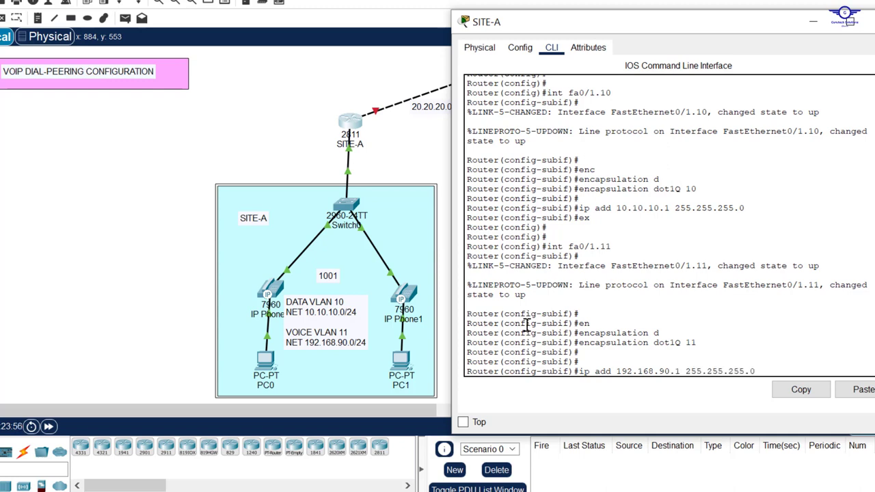
pyautogui.press('Return')
pyautogui.write('ex')
pyautogui.press('Return')
pyautogui.press('Return')
pyautogui.press('Return')
pyautogui.press('Return')
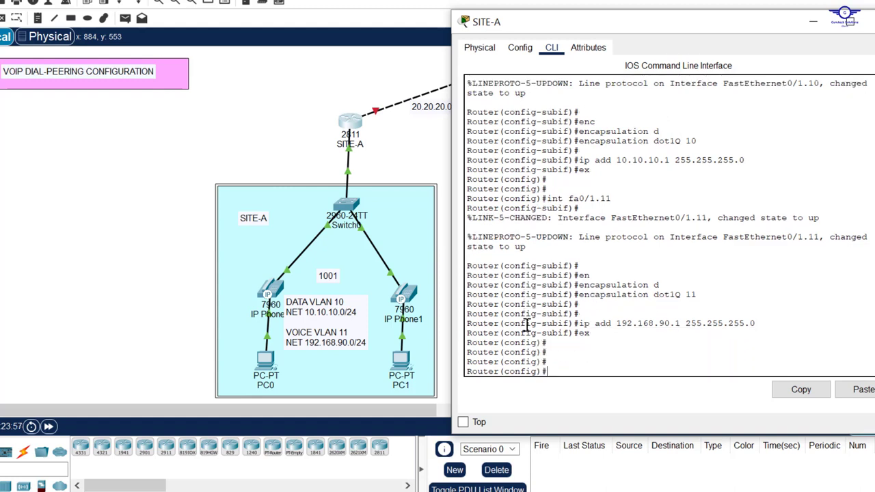
# Save the SITE-A router's running configuration and return to the topology
pyautogui.write('do wr')
pyautogui.press('Return')
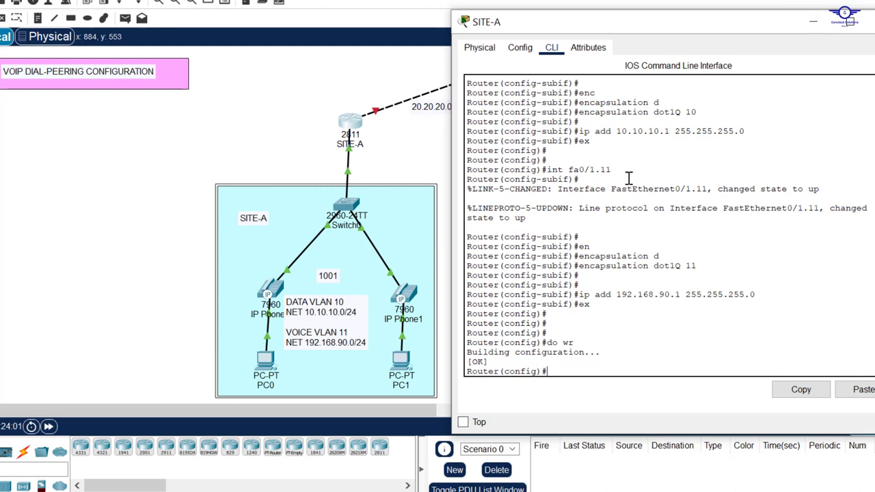
pyautogui.moveTo(874, 131); pyautogui.dragTo(791, 118)
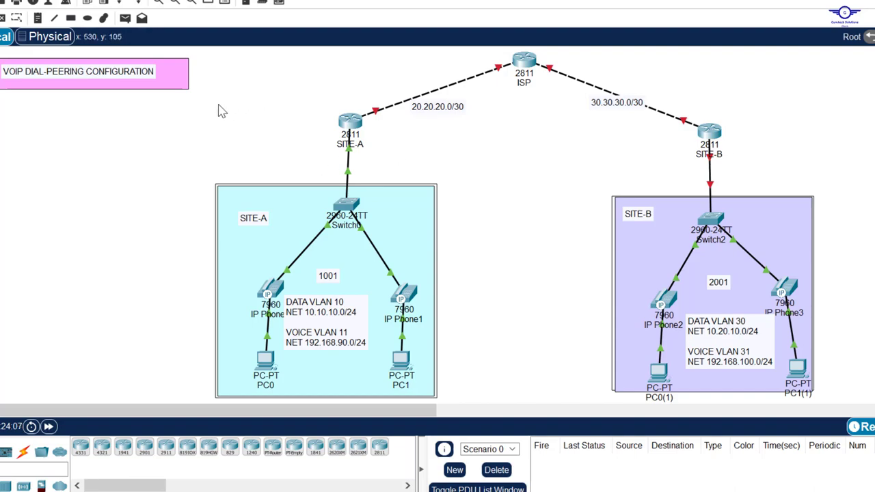
pyautogui.moveTo(189, 102); pyautogui.dragTo(517, 419)
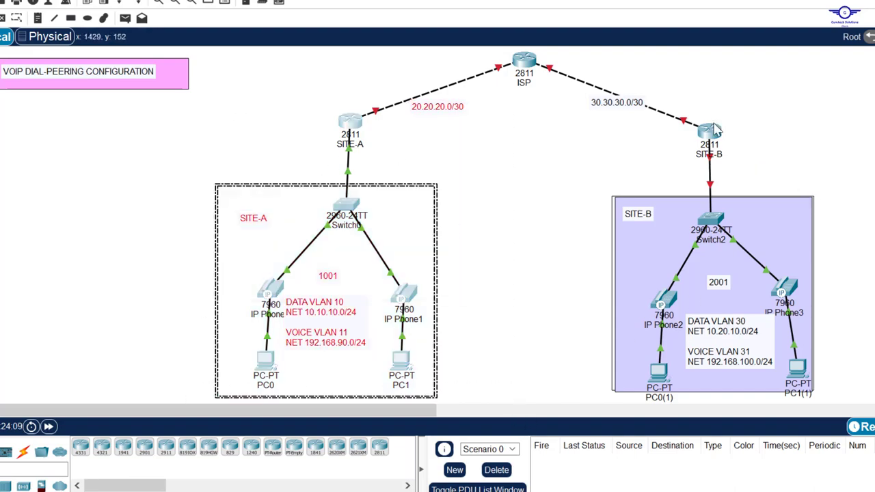
# Open the SITE-B router's command line and enter global configuration mode
pyautogui.click(714, 129)
pyautogui.click(420, 2)
pyautogui.moveTo(474, 0); pyautogui.dragTo(410, 24)
pyautogui.press('Return')
pyautogui.press('Return')
pyautogui.write('en')
pyautogui.press('Return')
pyautogui.write('conf t')
pyautogui.press('Return')
pyautogui.press('Return')
pyautogui.press('Return')
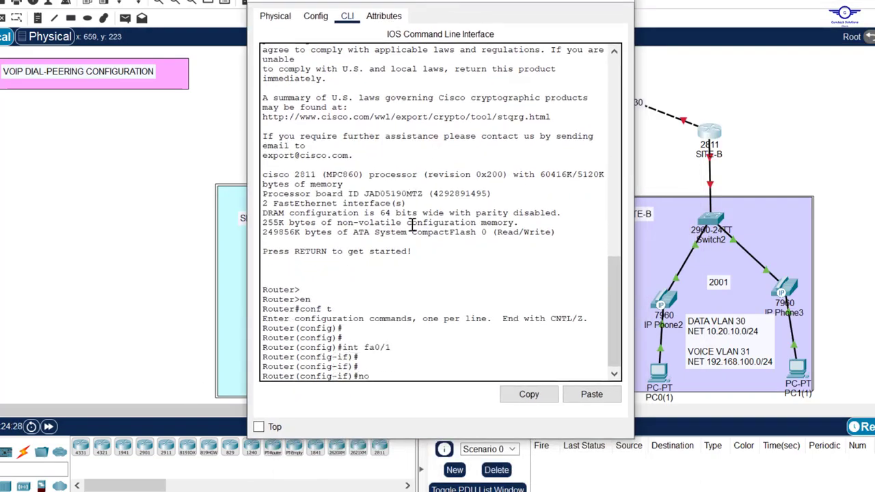
# Create data subinterface fa0/1.30 on the SITE-B router and bind it to VLAN 30 with encapsulation dot1Q 30
pyautogui.write('30')
pyautogui.press('Return')
pyautogui.press('Return')
pyautogui.press('Return')
pyautogui.press('Return')
pyautogui.write('encapsulation dot1Q 30')
pyautogui.press('Return')
pyautogui.press('Return')
pyautogui.press('Return')
# Assign IP address 10.20.10.1 with mask 255.255.255.0 to subinterface fa0/1.30 and exit to global configuration mode
pyautogui.write('ip add 10.20.10.1 255.255.255.0')
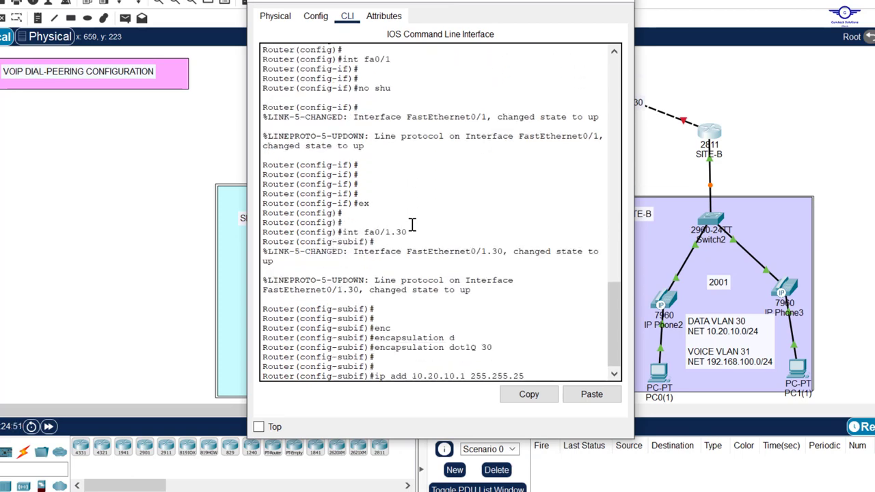
pyautogui.press('Return')
pyautogui.write('ex')
pyautogui.press('Return')
pyautogui.press('Return')
pyautogui.press('Return')
# Create voice subinterface fa0/1.31 on the SITE-B router and bind it to VLAN 31 with encapsulation dot1Q 31
pyautogui.press('Up')
pyautogui.press('Up')
pyautogui.press('Up')
pyautogui.press('Up')
pyautogui.press('BackSpace')
pyautogui.write('1')
pyautogui.press('Return')
pyautogui.press('Return')
pyautogui.press('Return')
pyautogui.write('encapsulation dot1Q 31')
pyautogui.press('Return')
pyautogui.press('Return')
pyautogui.press('Return')
# Assign IP address 192.168.100.1 with mask 255.255.255.0 to subinterface fa0/1.31 and exit to global configuration mode
pyautogui.write('ip add 192.168.100.1 255.255.255.0')
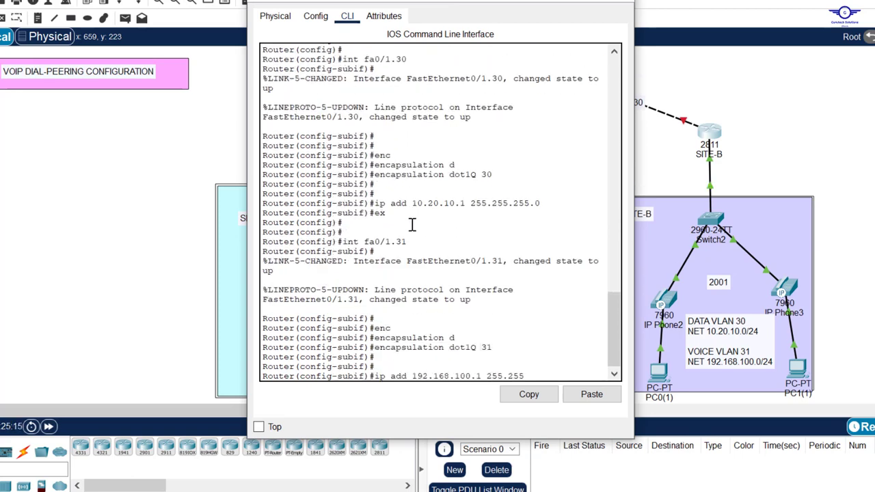
pyautogui.press('Return')
pyautogui.write('ex')
pyautogui.press('Return')
pyautogui.press('Return')
pyautogui.press('Return')
pyautogui.press('Return')
# Save the SITE-B router's running configuration and return to the topology
pyautogui.write('do')
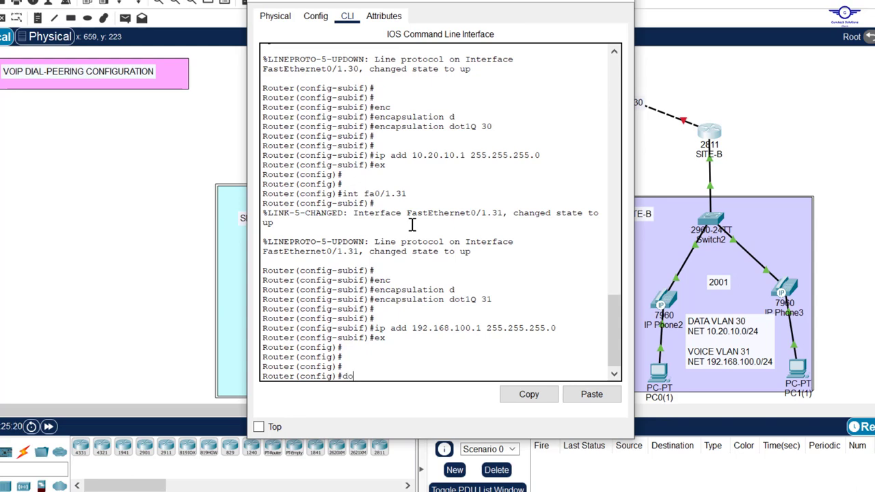
pyautogui.write(' wr')
pyautogui.press('Return')
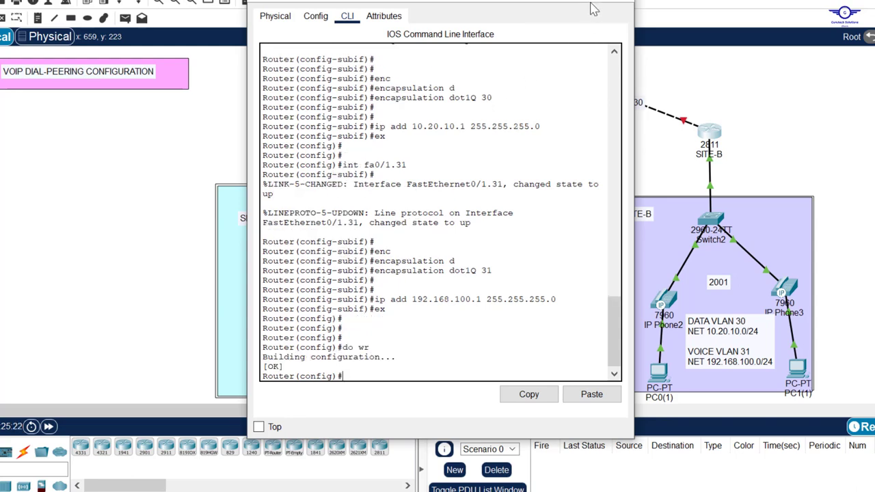
pyautogui.click(539, 1)
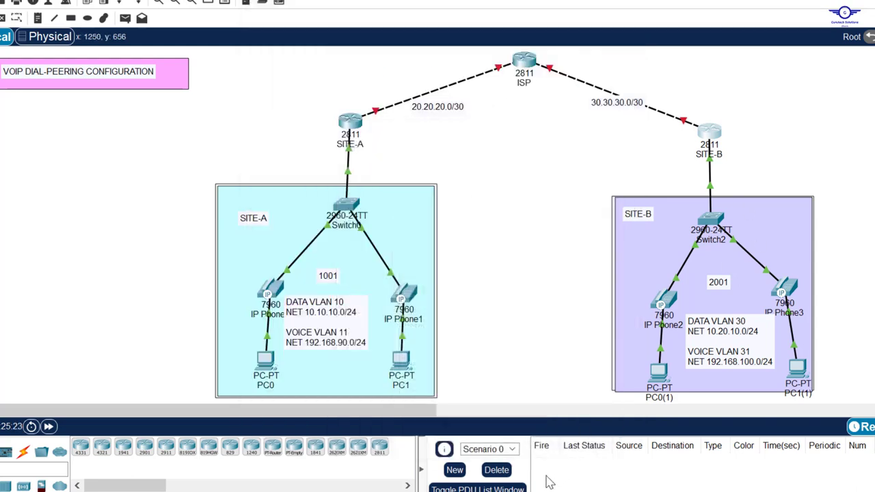
# Switch to the Notepad config guide, review the DHCP pools item, and identify the SITE-A and SITE-B routers in the Packet Tracer topology
pyautogui.hotkey('alt', 'Tab')
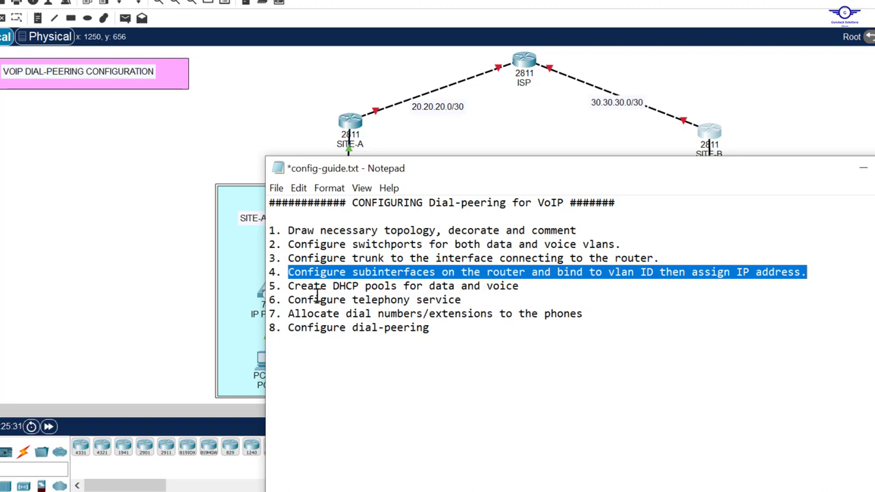
pyautogui.moveTo(291, 287); pyautogui.dragTo(549, 286)
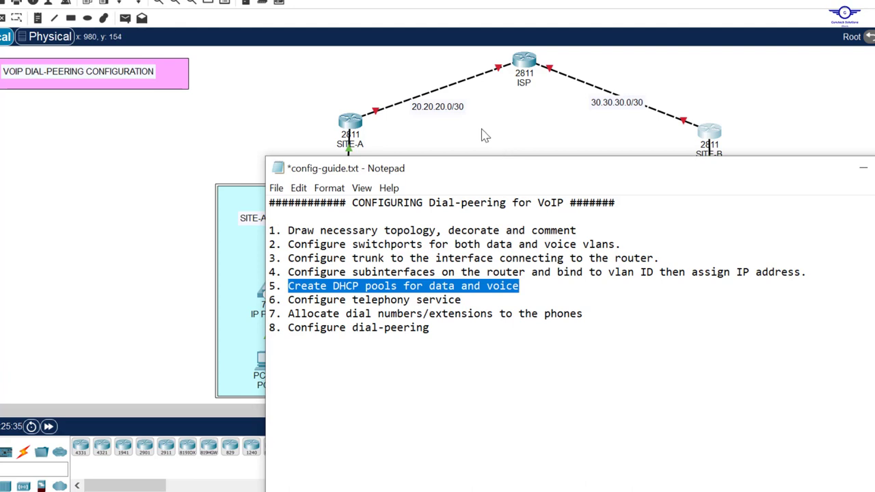
pyautogui.click(466, 132)
pyautogui.moveTo(333, 106); pyautogui.dragTo(377, 140)
pyautogui.moveTo(704, 118); pyautogui.dragTo(745, 167)
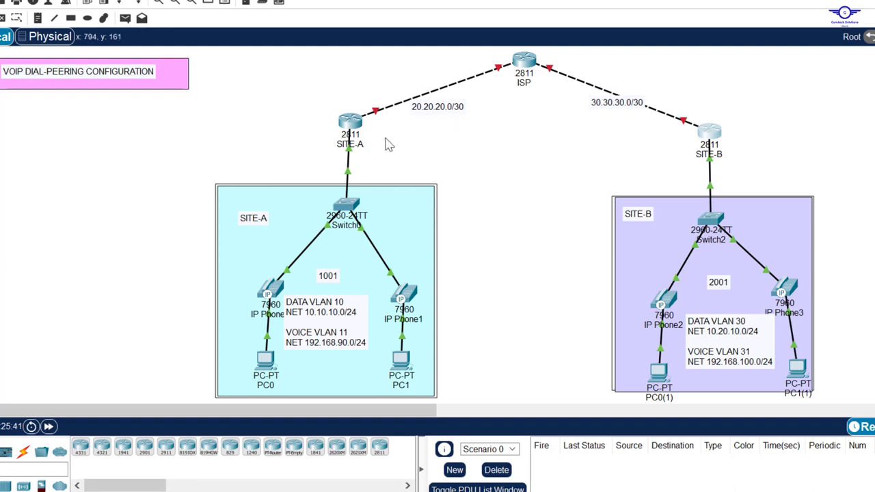
# Enable the DHCP service on the SITE-A router from its command line
pyautogui.click(352, 123)
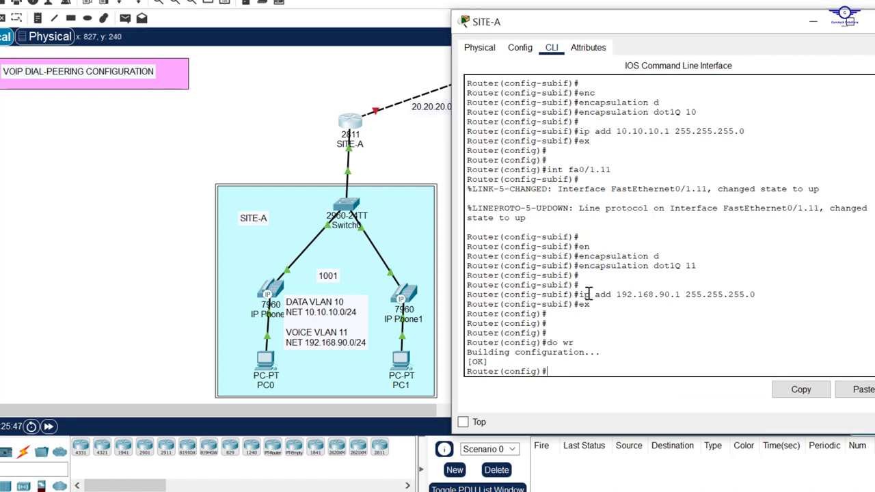
pyautogui.write('serv')
pyautogui.press('Tab')
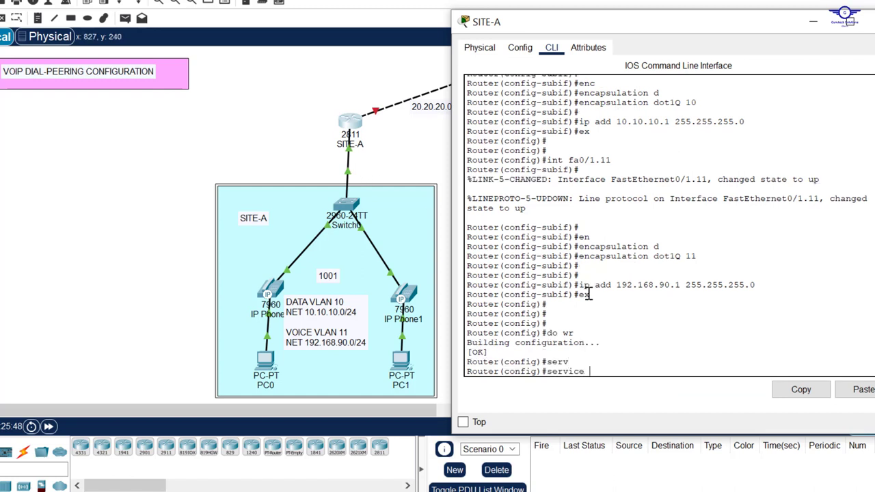
pyautogui.write('dg')
pyautogui.press('Tab')
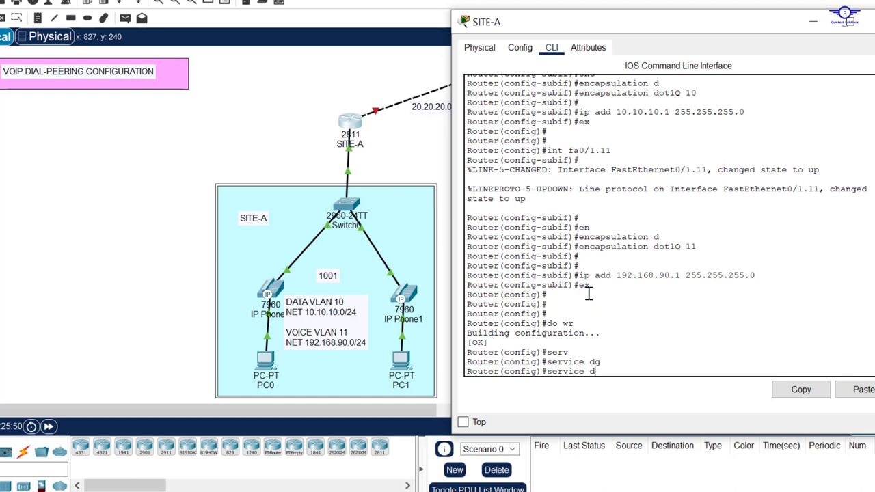
pyautogui.write('h')
pyautogui.press('Tab')
pyautogui.press('Return')
pyautogui.press('Return')
pyautogui.press('Return')
pyautogui.press('Return')
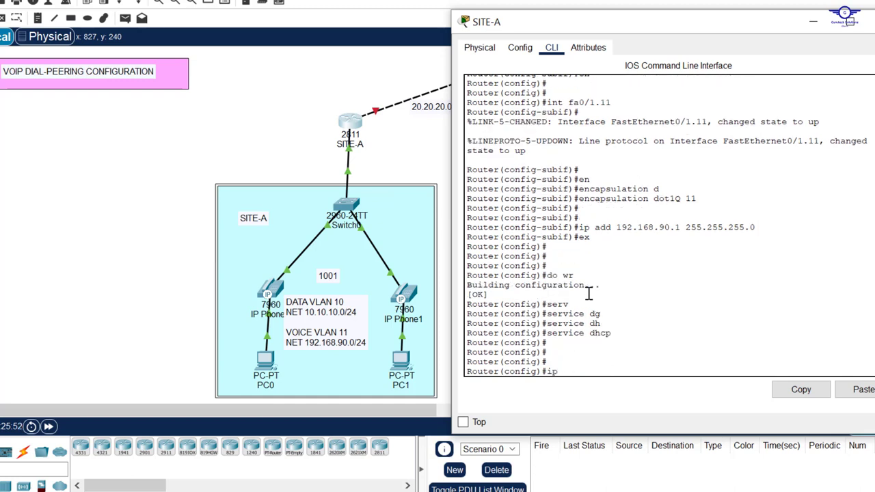
# Create a DHCP pool named VOICE on the SITE-A router
pyautogui.write('ip d')
pyautogui.press('Tab')
pyautogui.write('h')
pyautogui.press('Tab')
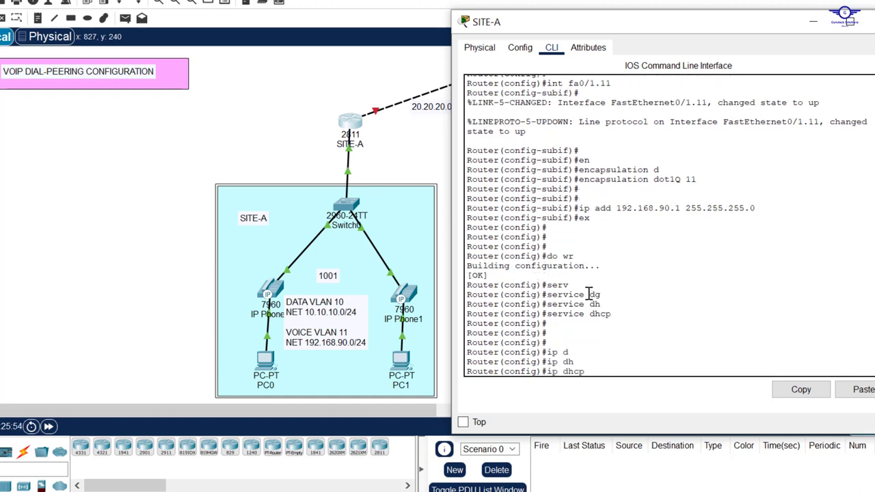
pyautogui.write('p')
pyautogui.press('Tab')
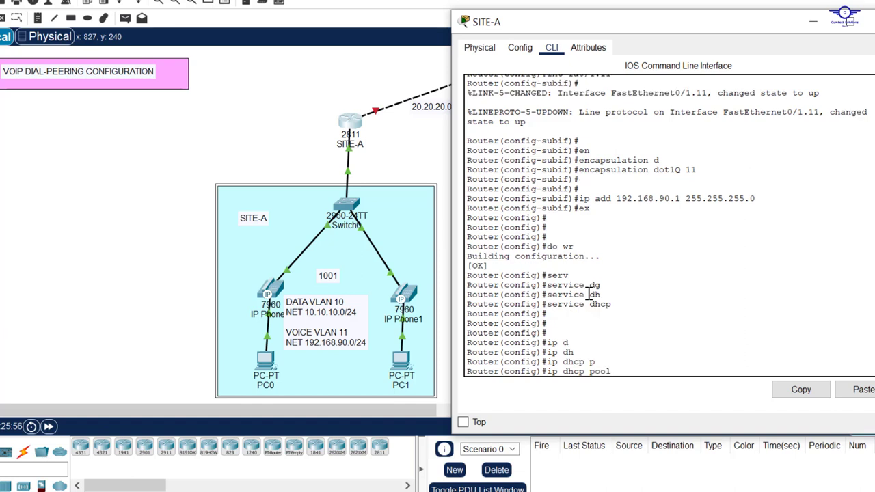
pyautogui.write('VOIC')
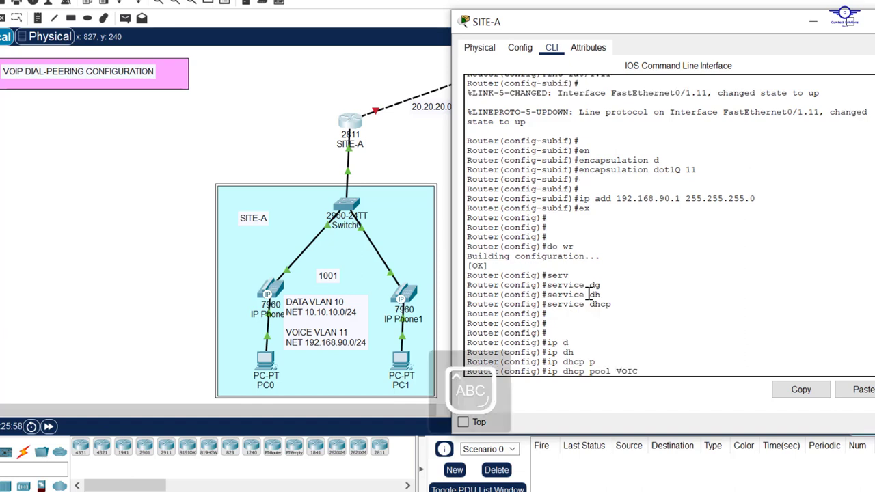
pyautogui.write('E')
pyautogui.press('Return')
pyautogui.press('capslock')
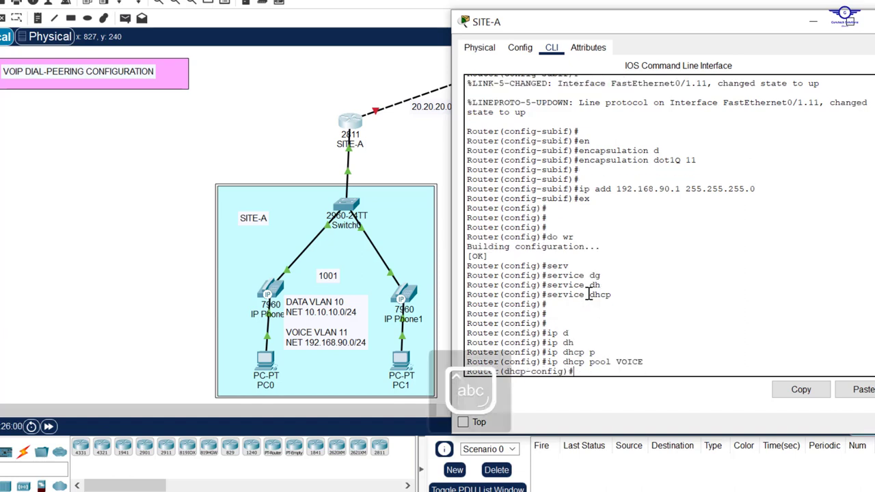
# Set the VOICE pool's network to 192.168.90.0 with mask 255.255.255.0
pyautogui.write('ne')
pyautogui.press('Tab')
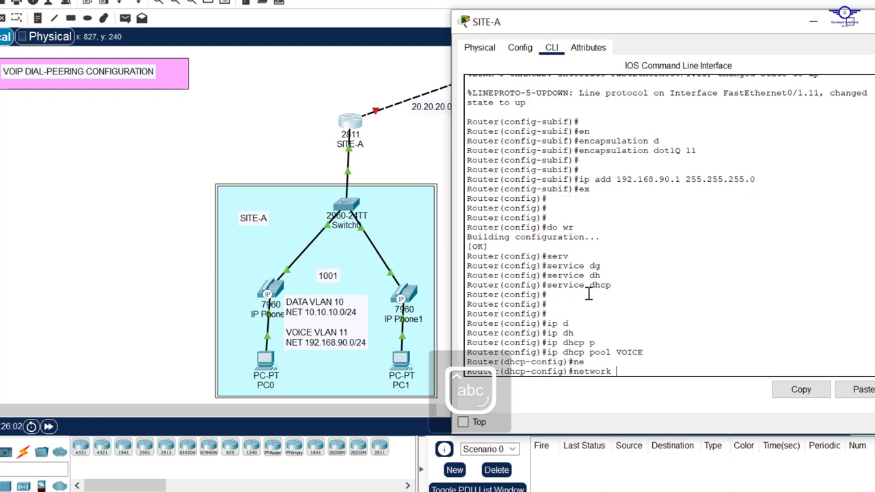
pyautogui.write('1')
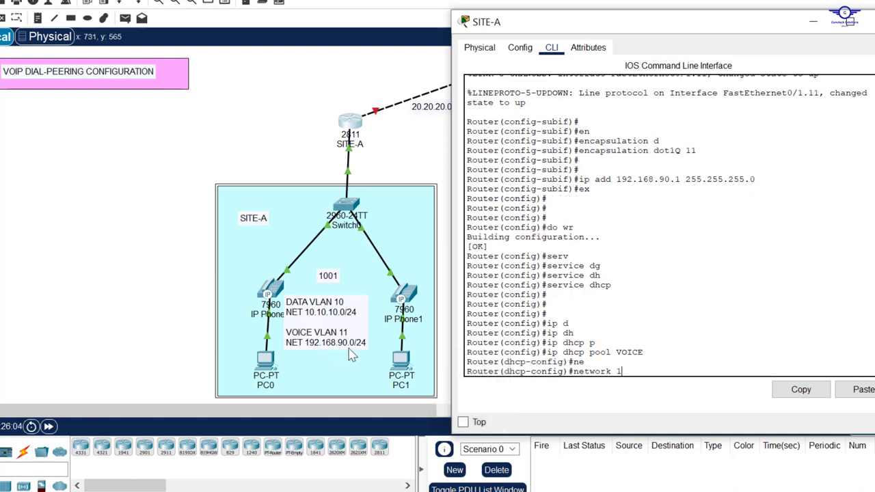
pyautogui.write('92.168.90.0 255.255.255')
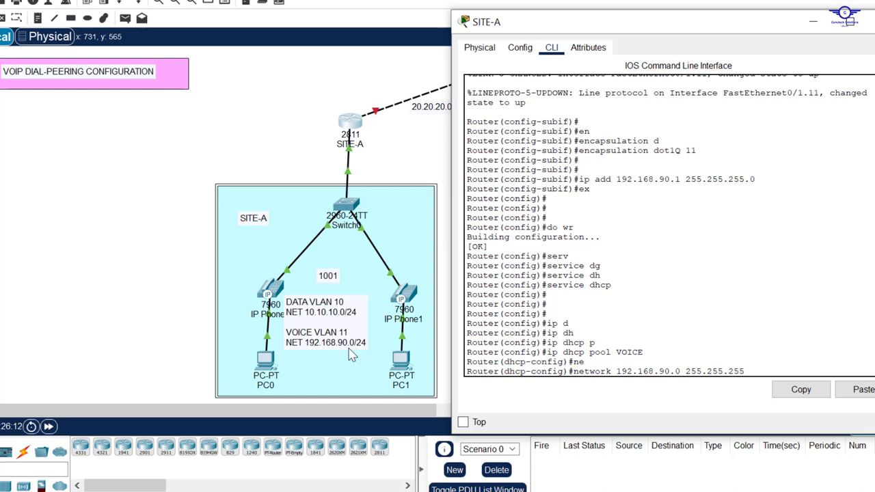
pyautogui.write('.0')
pyautogui.press('Return')
pyautogui.press('Return')
pyautogui.press('Return')
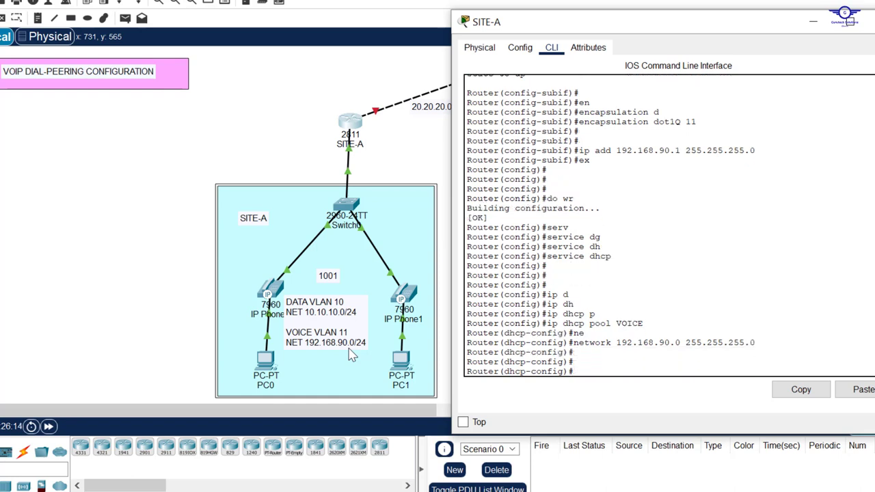
# Set the VOICE pool's default router to 192.168.90.1, the address of voice subinterface fa0/1.11
pyautogui.write('def')
pyautogui.press('Tab')
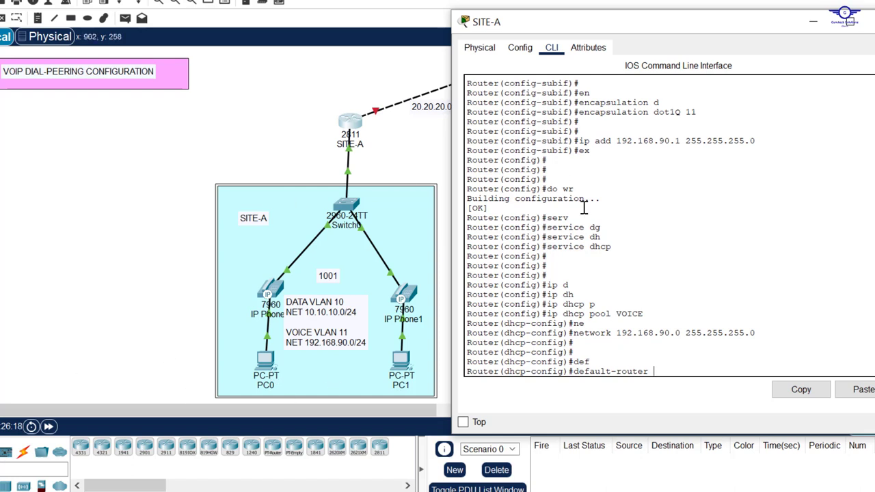
pyautogui.scroll(1, 672, 201)
pyautogui.scroll(2, 673, 201)
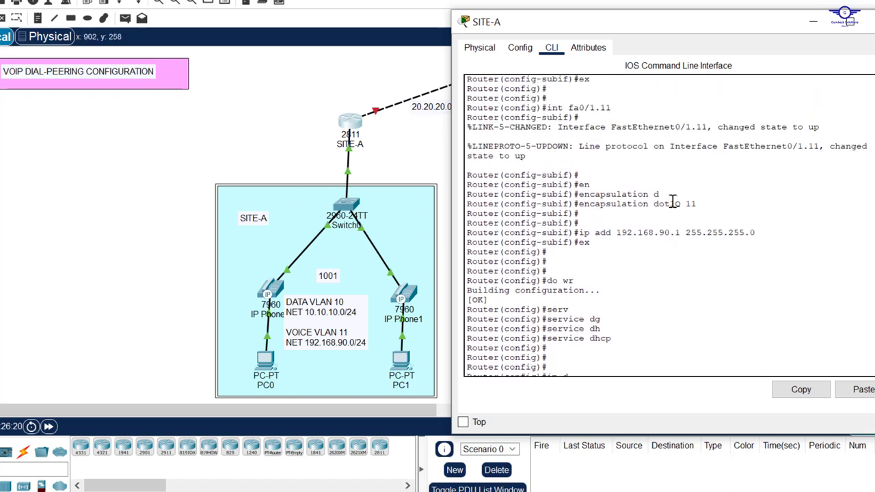
pyautogui.moveTo(623, 109); pyautogui.dragTo(547, 108)
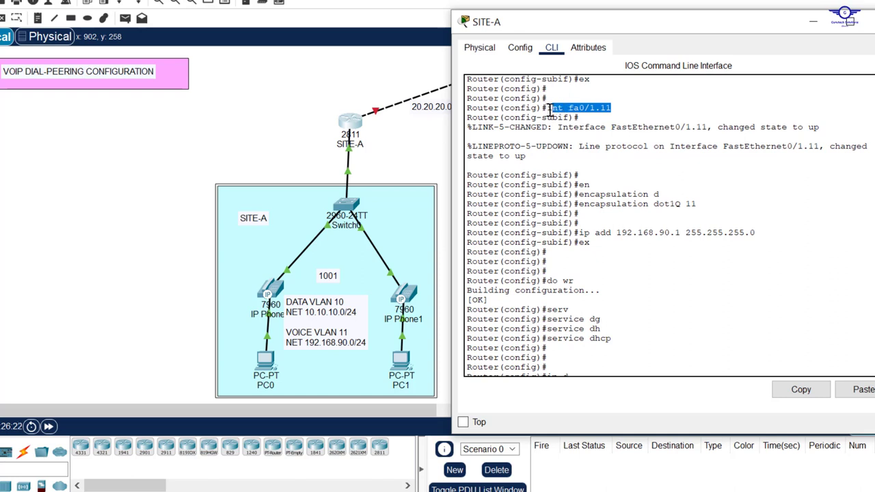
pyautogui.moveTo(686, 233); pyautogui.dragTo(648, 233)
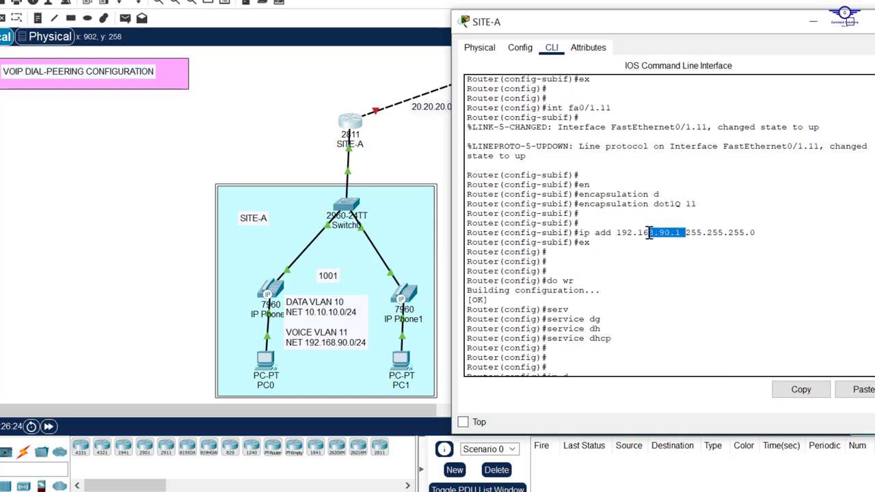
pyautogui.scroll(-3, 650, 232)
pyautogui.click(685, 349)
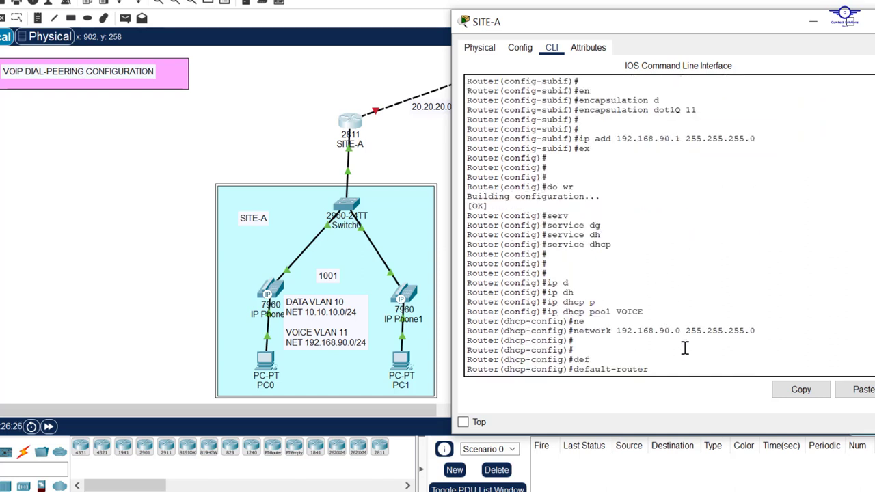
pyautogui.write('192.16')
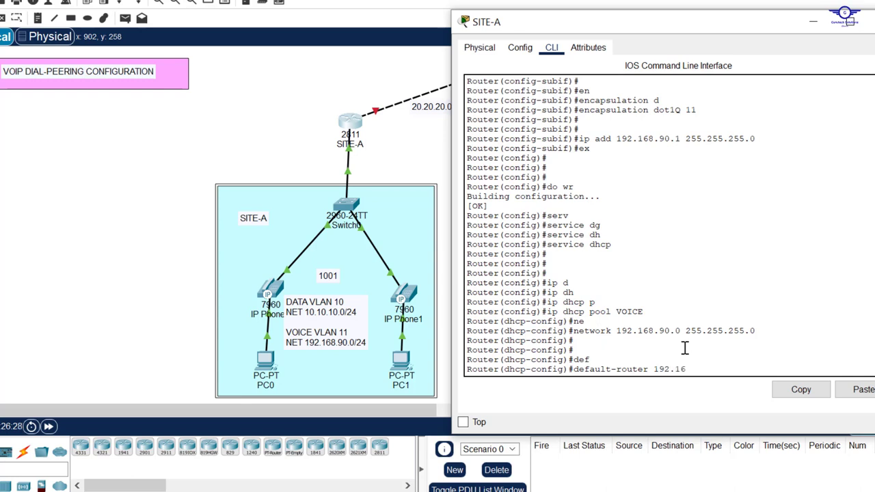
pyautogui.write('8.90.1')
pyautogui.press('Return')
pyautogui.press('Return')
pyautogui.press('Return')
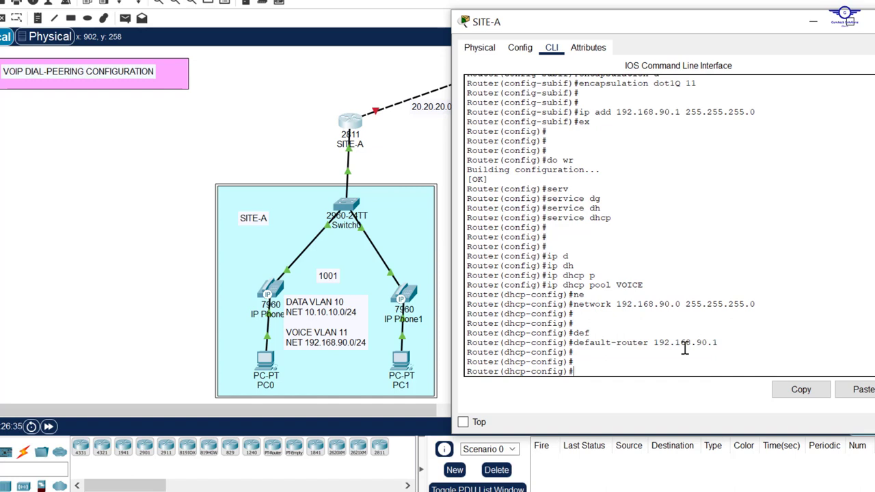
# Set option 150 of the VOICE pool to IP 192.168.90.1 and return to global configuration mode
pyautogui.write('op')
pyautogui.press('Tab')
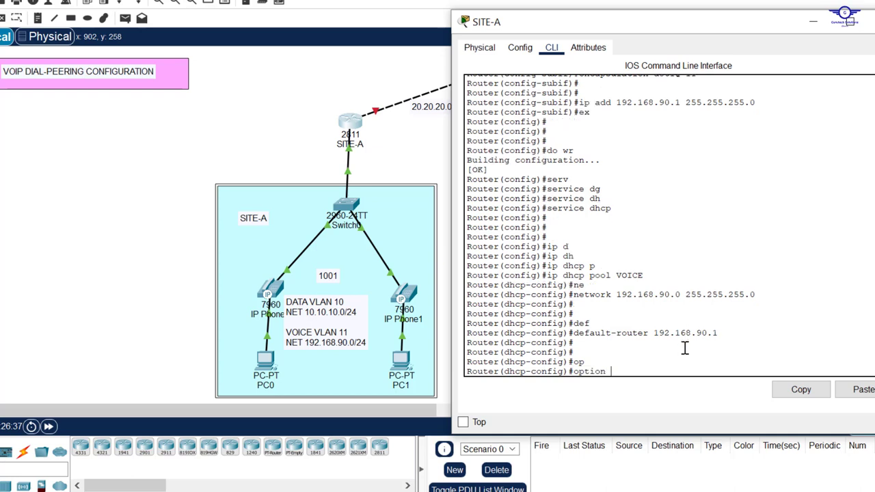
pyautogui.write('150 ')
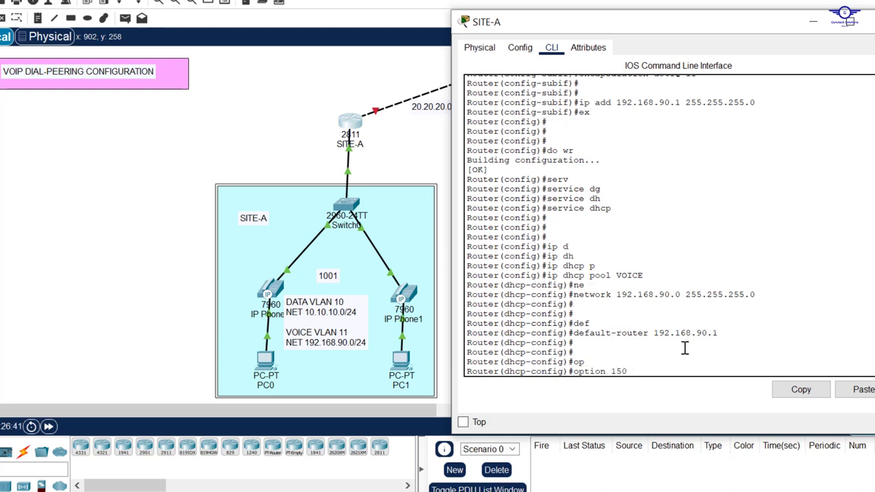
pyautogui.write('ip')
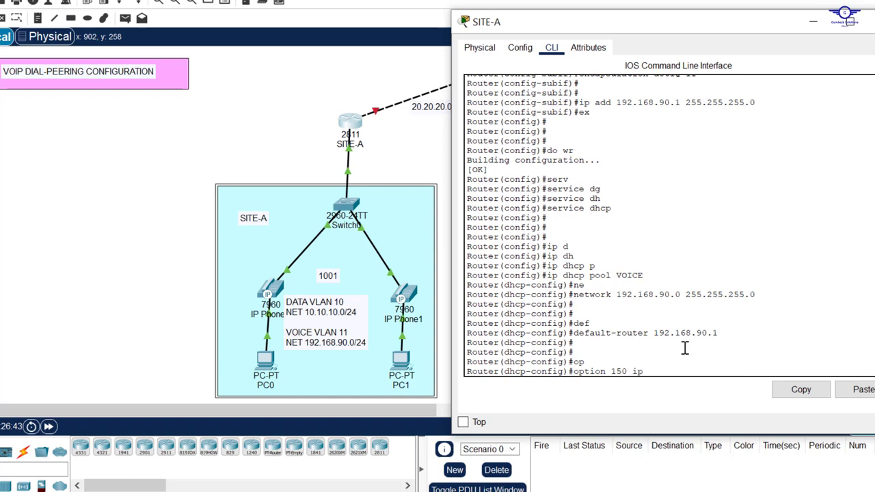
pyautogui.press('Tab')
pyautogui.moveTo(723, 325); pyautogui.dragTo(655, 324)
pyautogui.write('19')
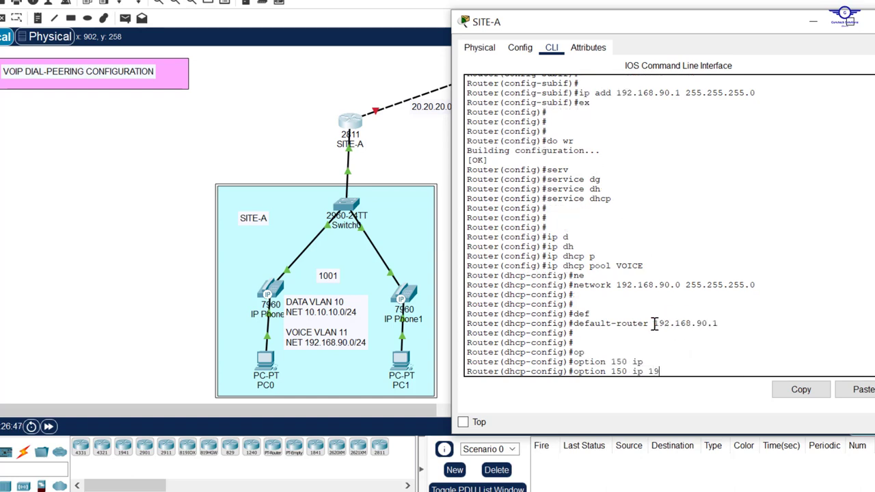
pyautogui.write('2.168')
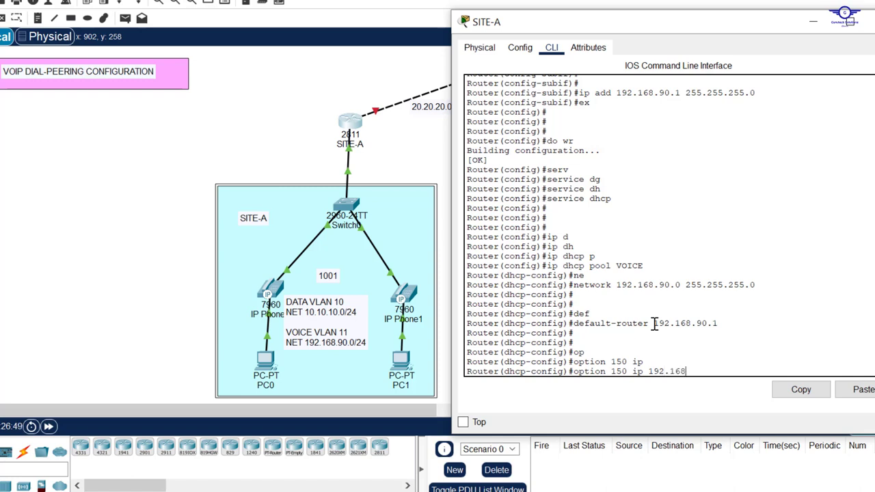
pyautogui.write('.')
pyautogui.press('BackSpace')
pyautogui.press('BackSpace')
pyautogui.press('Return')
pyautogui.write('er(dhcp-config)#e')
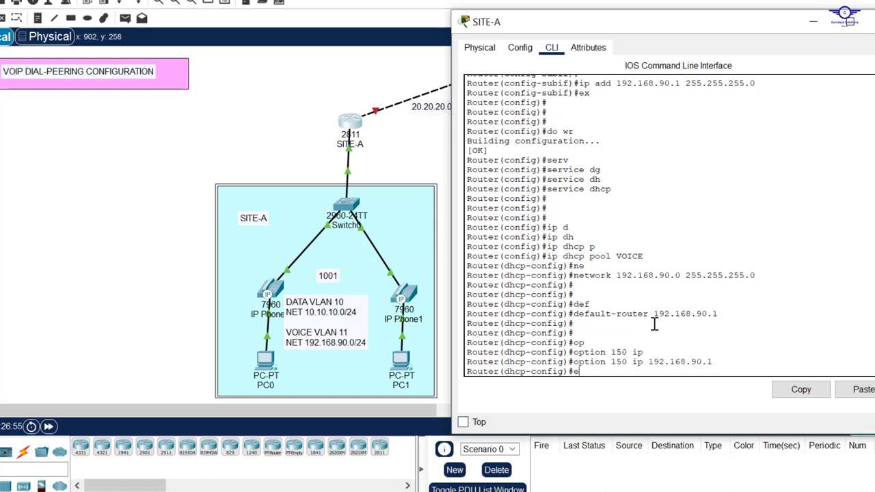
pyautogui.write('x')
pyautogui.press('Return')
pyautogui.press('Return')
pyautogui.press('Return')
pyautogui.press('Return')
pyautogui.press('Return')
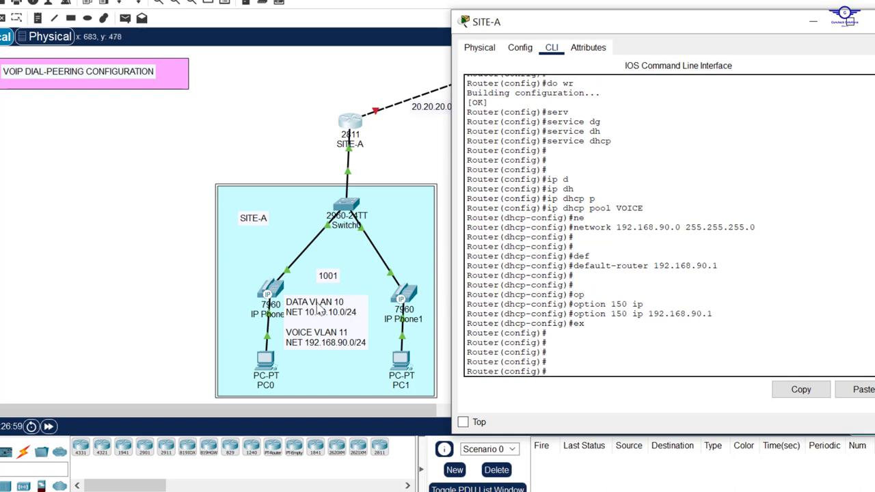
# Create a DHCP pool named DATA on the SITE-A router
pyautogui.write('ex')
pyautogui.press('Up')
pyautogui.press('Up')
pyautogui.press('Up')
pyautogui.press('Up')
pyautogui.press('Up')
pyautogui.press('Up')
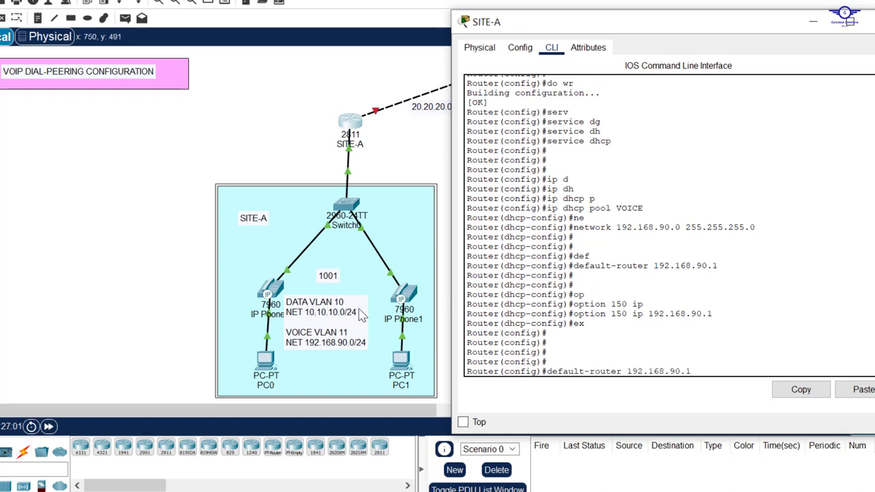
pyautogui.press('BackSpace')
pyautogui.press('BackSpace')
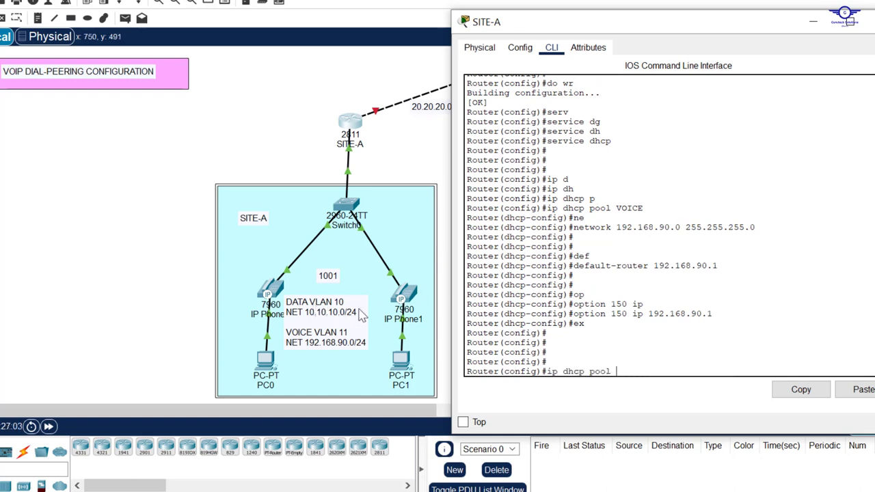
pyautogui.write('DATA')
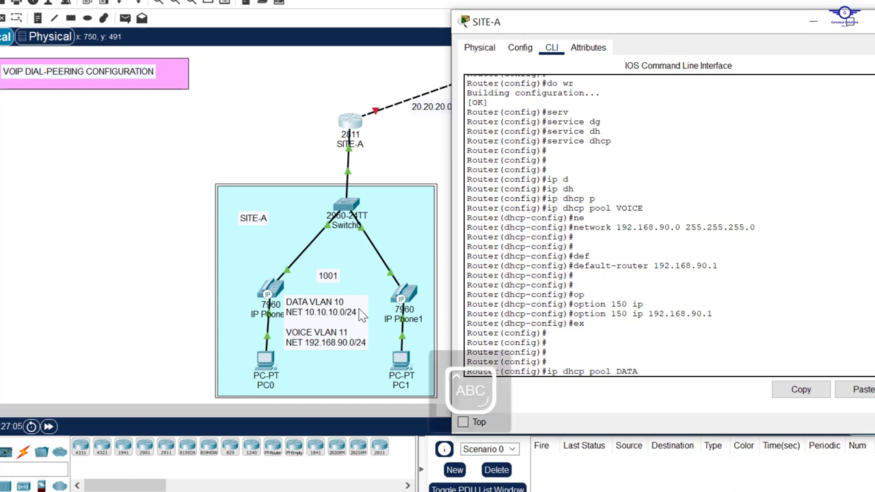
pyautogui.press('Return')
pyautogui.press('Return')
pyautogui.press('Return')
pyautogui.press('capslock')
# Set the DATA pool's network to 10.10.10.0 with mask 255.255.255.0
pyautogui.write('net')
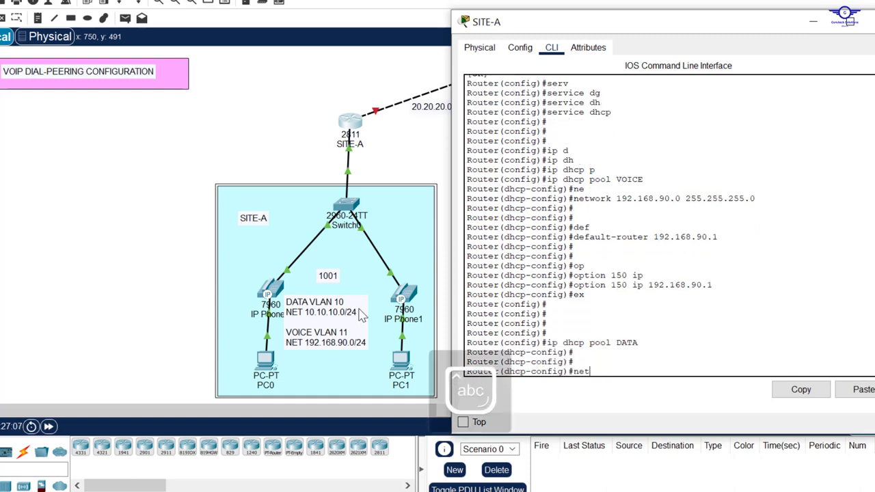
pyautogui.press('Tab')
pyautogui.write('10.10.10.')
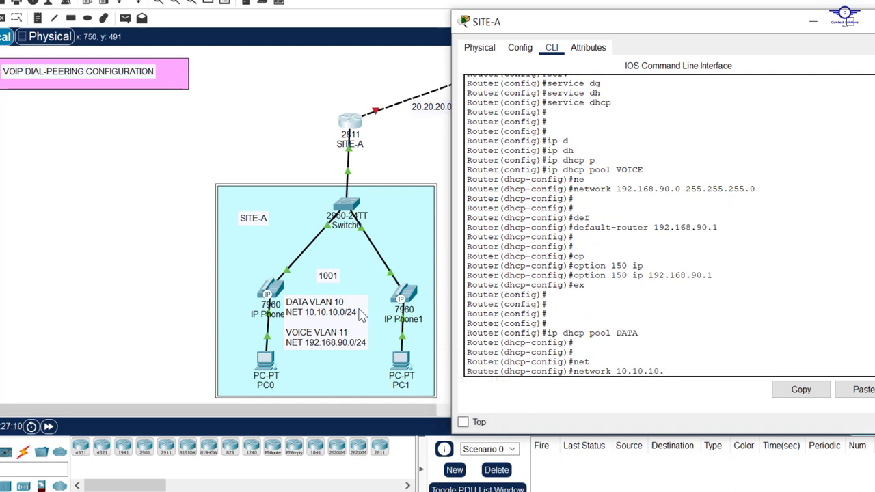
pyautogui.write('0 255.255.255.0')
pyautogui.press('Return')
pyautogui.press('Return')
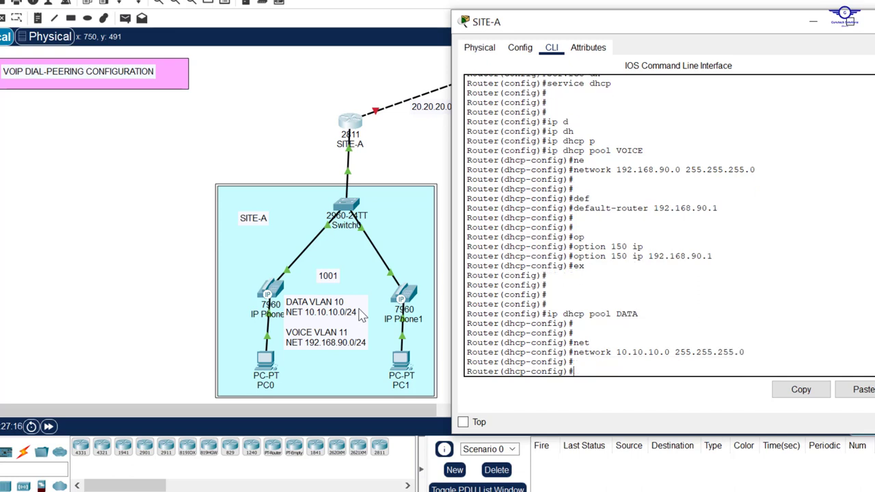
# Set the DATA pool's default router to 10.10.10.1, the address of data subinterface fa0/1.10
pyautogui.write('def')
pyautogui.press('Tab')
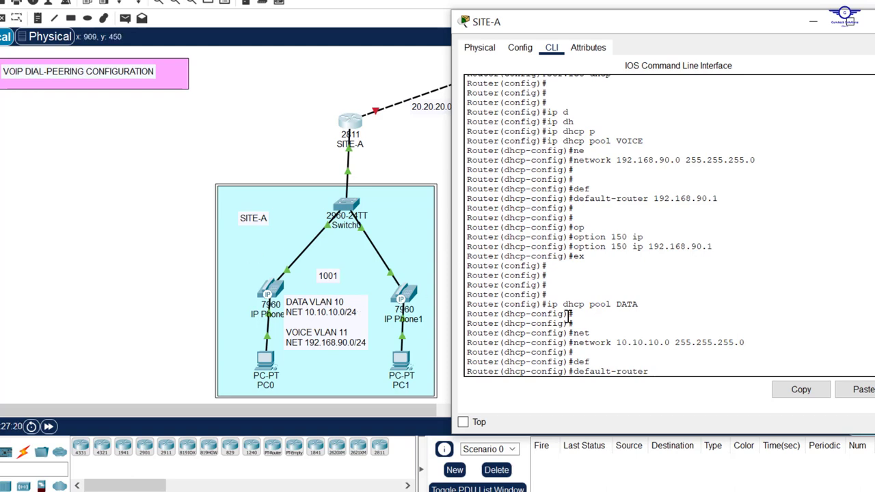
pyautogui.scroll(15, 670, 234)
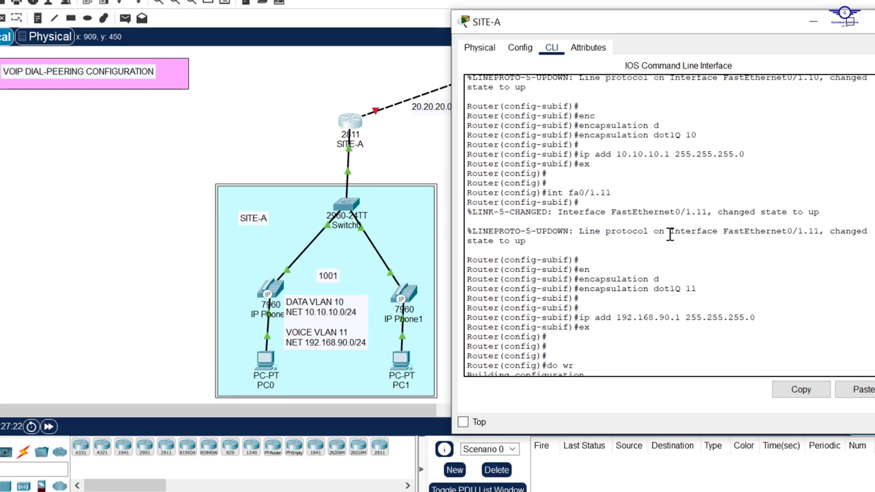
pyautogui.scroll(2, 670, 234)
pyautogui.moveTo(670, 209); pyautogui.dragTo(612, 208)
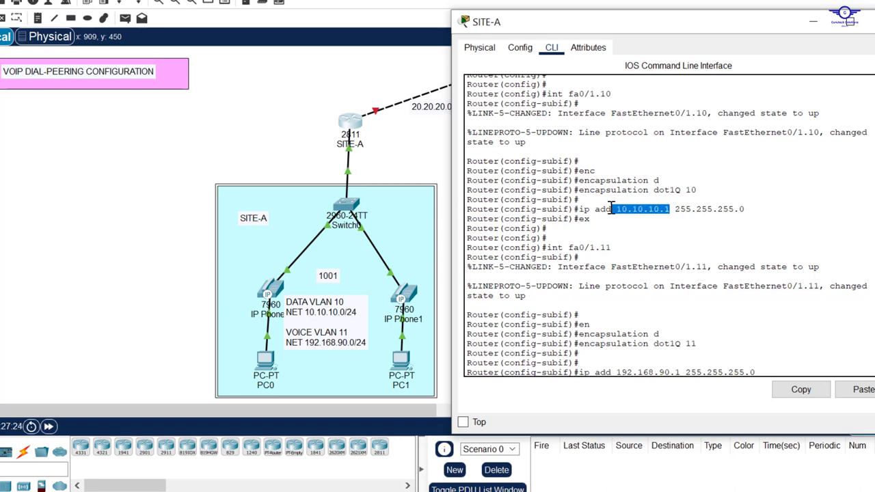
pyautogui.scroll(-5, 619, 211)
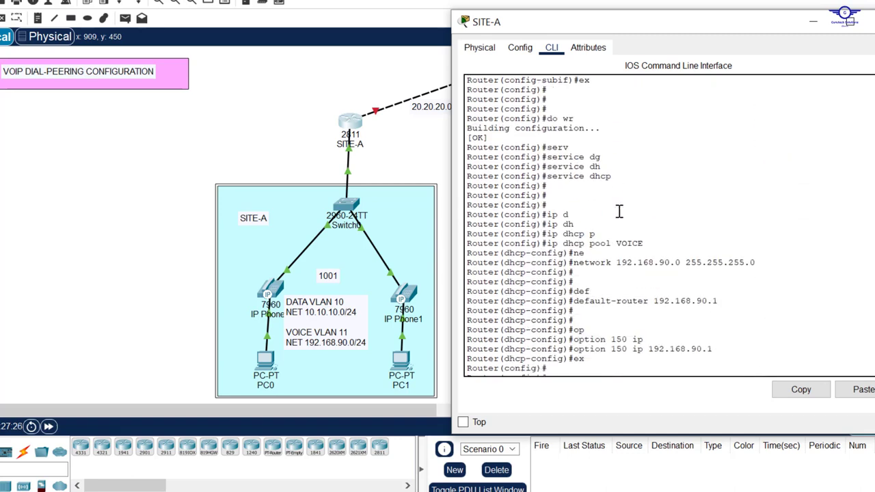
pyautogui.scroll(-4, 619, 212)
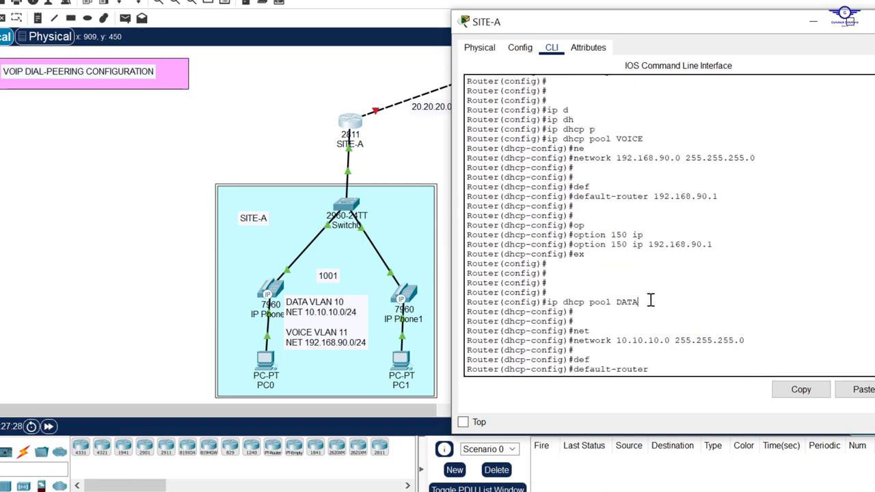
pyautogui.write('0.10.10.1')
pyautogui.press('Return')
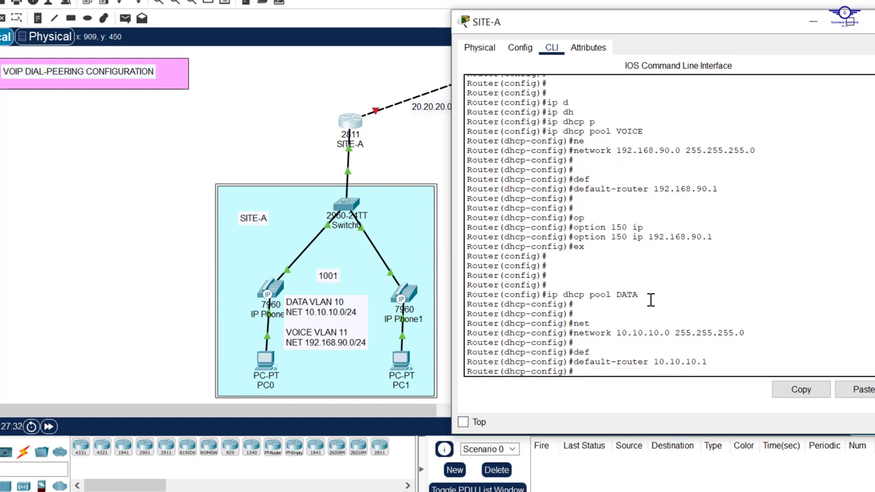
# Leave the DATA pool configuration, save the SITE-A router's configuration and close its window
pyautogui.write('ex')
pyautogui.press('Return')
pyautogui.press('Return')
pyautogui.press('Return')
pyautogui.press('Return')
pyautogui.write('do wr')
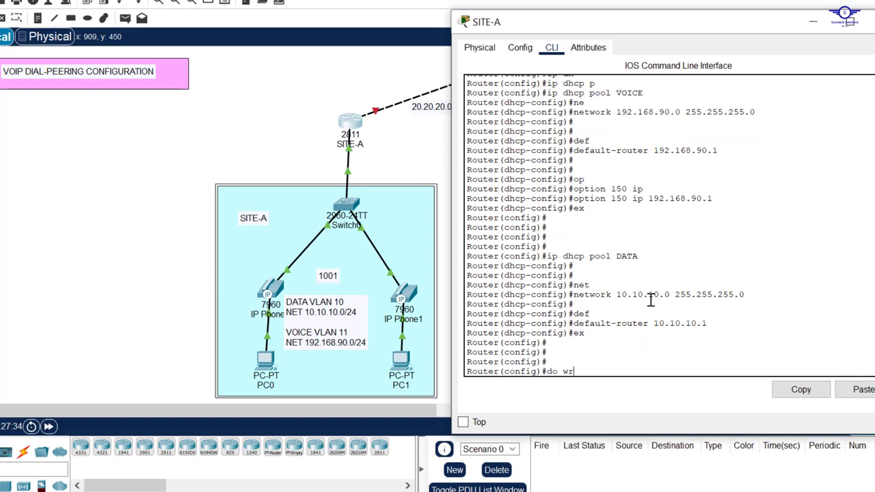
pyautogui.press('Return')
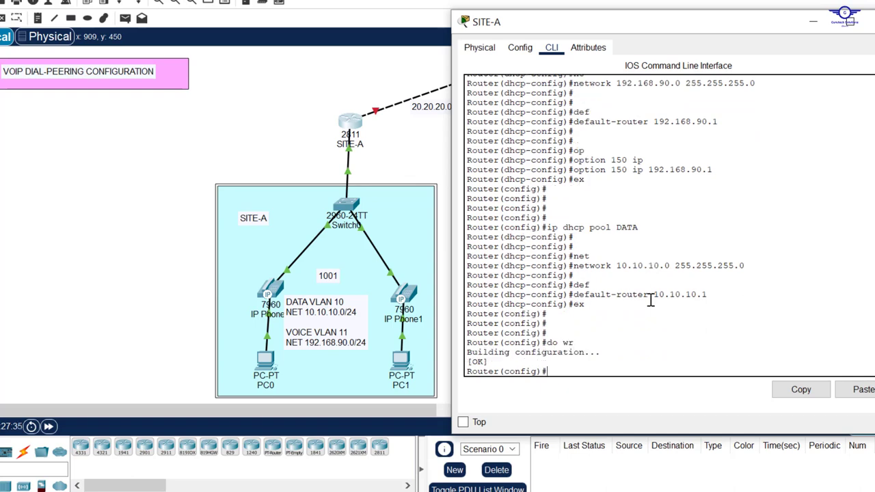
pyautogui.click(872, 22)
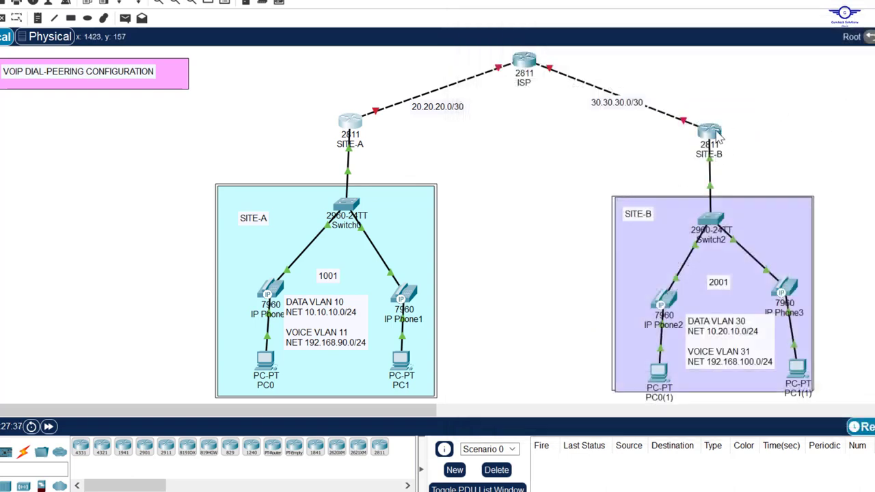
# Create a DHCP pool named VOICE on the SITE-B router from its command line
pyautogui.click(711, 131)
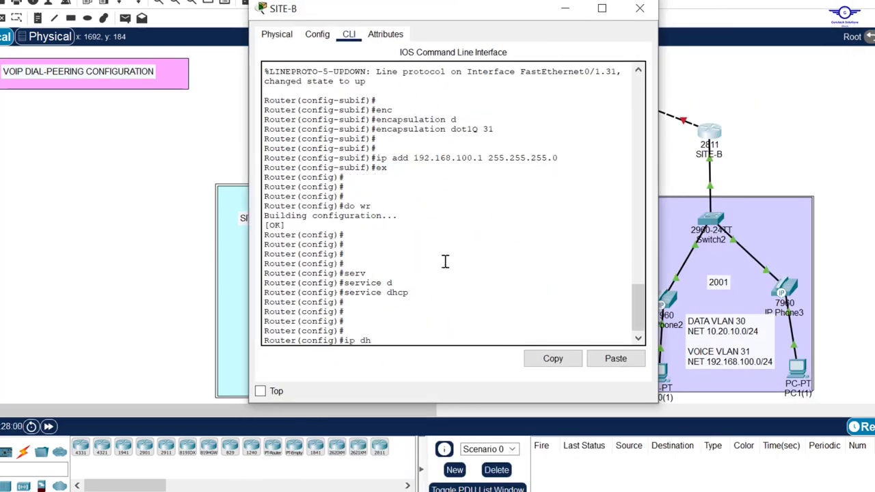
pyautogui.write('p')
pyautogui.press('Tab')
pyautogui.write('VOICE')
pyautogui.press('Return')
pyautogui.press('Return')
# Set the SITE-B VOICE pool's network to 192.168.100.0 with mask 255.255.255.0
pyautogui.write('net')
pyautogui.press('Tab')
pyautogui.write('192.168.100.0 255.255.255.0')
pyautogui.press('Return')
pyautogui.press('Return')
pyautogui.press('Return')
# Set the SITE-B VOICE pool's default router to 192.168.100.1
pyautogui.write('def')
pyautogui.press('Tab')
pyautogui.write('192.168.100.1')
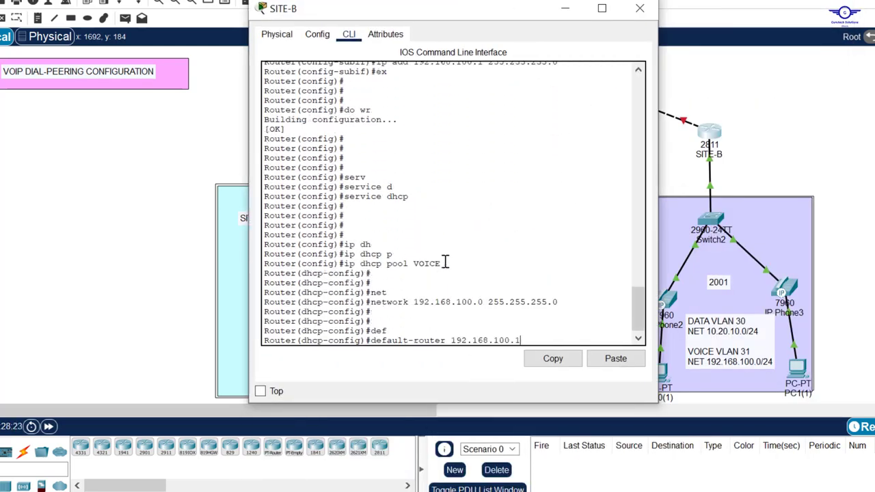
# Set the VOICE pool's option 150 to IP 192.168.100.1 and create a DATA pool with network 10.20.10.0 255.255.255.0 on SITE-B
pyautogui.write('   op')
pyautogui.press('Tab')
pyautogui.write('150 ip 192.168.100.1 ex    ip dhcp pool DATA net')
pyautogui.press('Tab')
pyautogui.write('10.20.10.0 255.255.255.0 def')
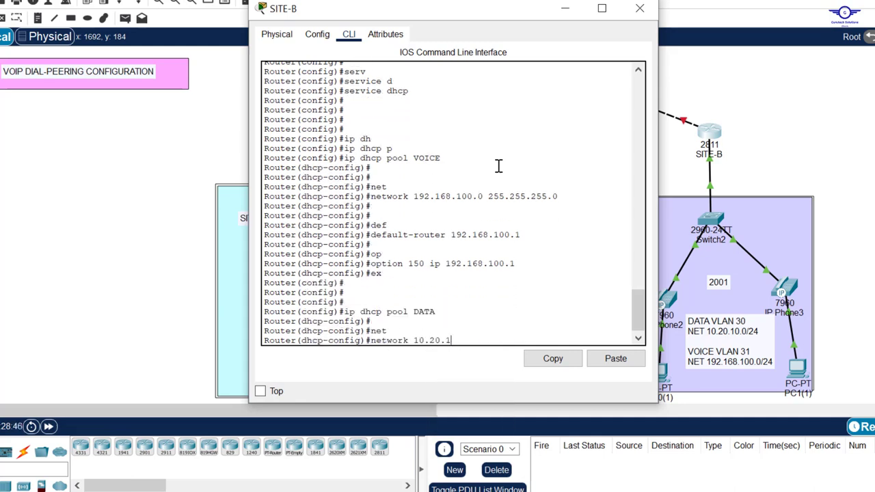
# Set the SITE-B DATA pool's default router to 10.20.10.1 and save the router's configuration
pyautogui.press('Tab')
pyautogui.write('10.20.10')
pyautogui.scroll(5, 499, 166)
pyautogui.scroll(6, 491, 156)
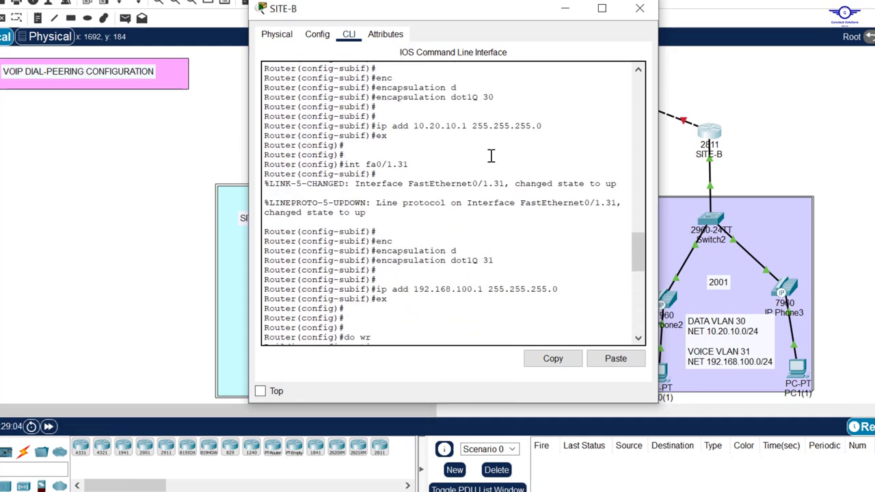
pyautogui.write('.1 ex    do wr')
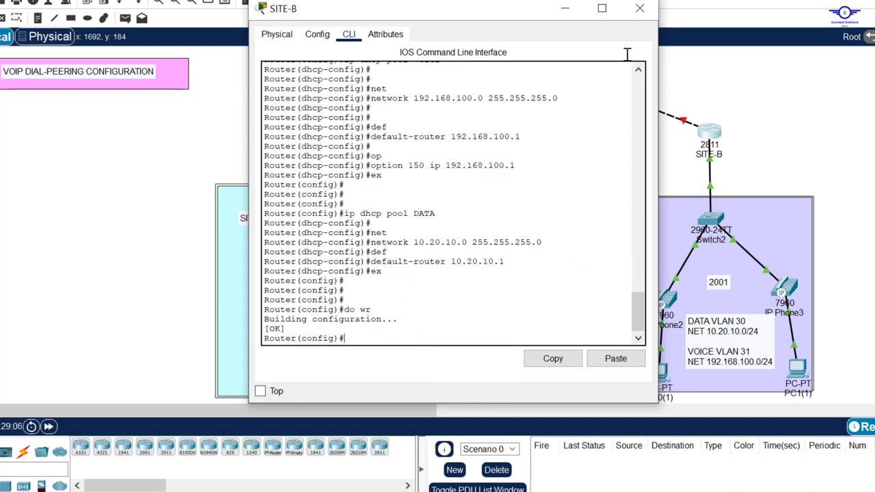
pyautogui.click(640, 9)
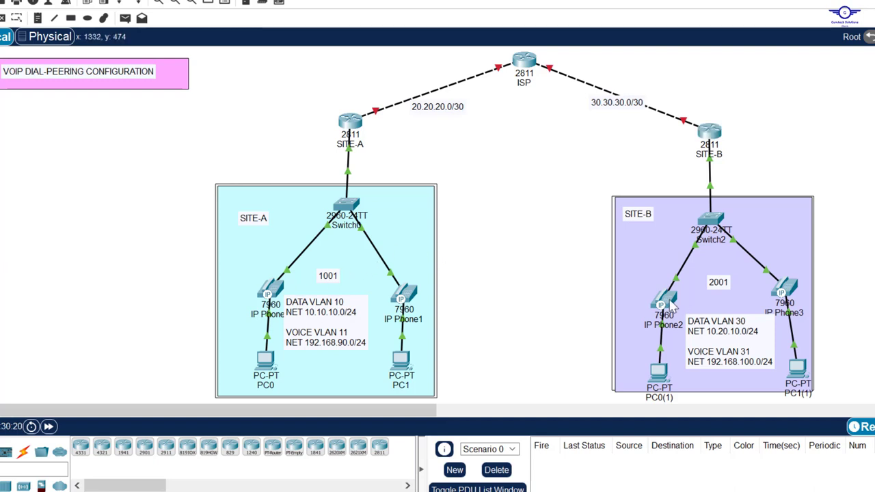
# Switch to the config-guide.txt notes in Notepad and highlight item 6, Configure telephony service
pyautogui.moveTo(672, 307)
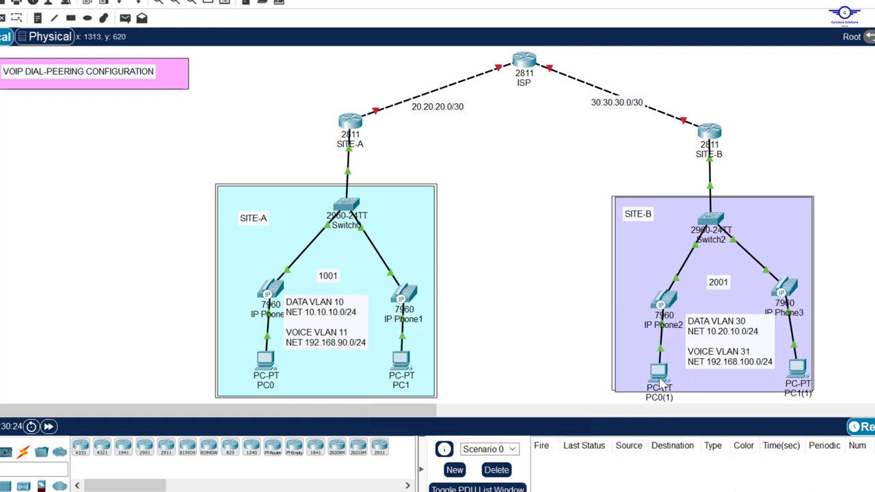
pyautogui.moveTo(661, 385)
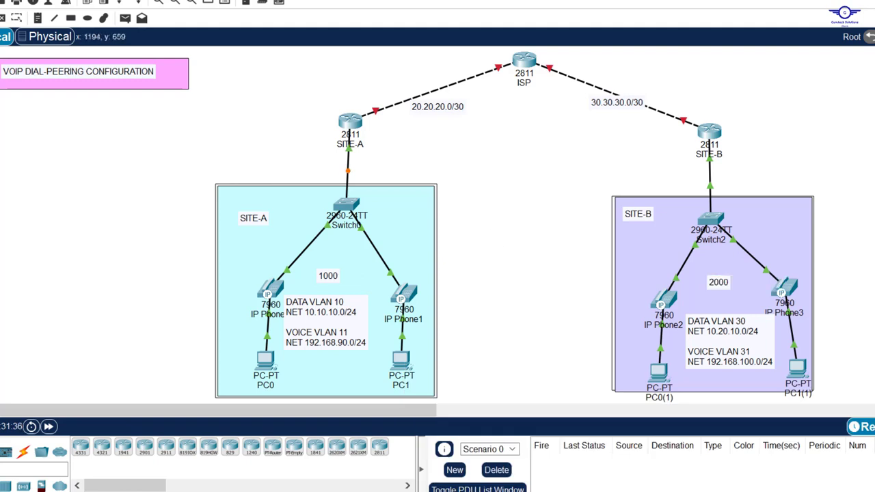
pyautogui.click(472, 491)
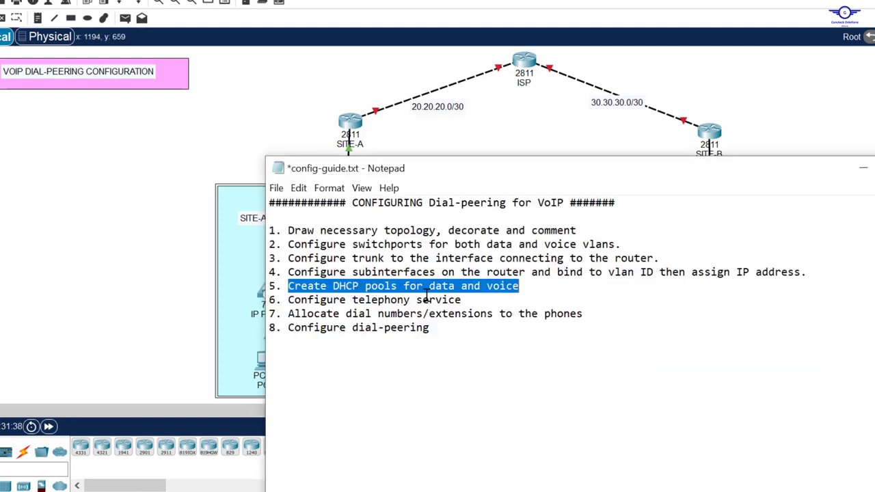
pyautogui.moveTo(471, 299); pyautogui.dragTo(290, 301)
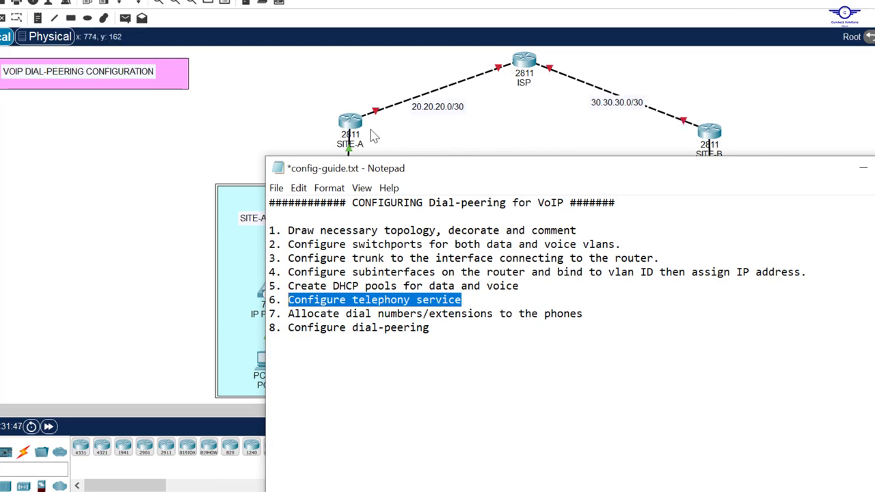
# Open the SITE-A router's command line and enter global configuration mode
pyautogui.click(349, 127)
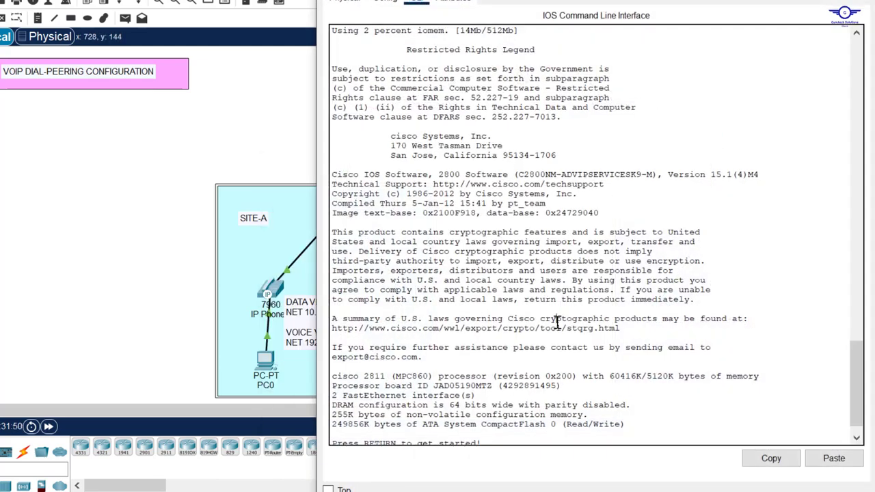
pyautogui.press('Return')
pyautogui.press('Return')
pyautogui.press('Return')
pyautogui.write('en')
pyautogui.press('Return')
pyautogui.write('c')
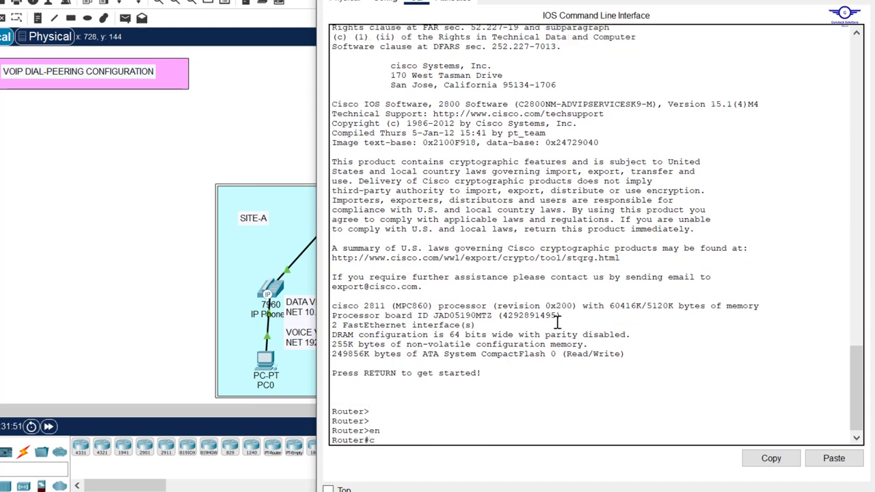
pyautogui.write('onf t')
pyautogui.press('Return')
pyautogui.press('Return')
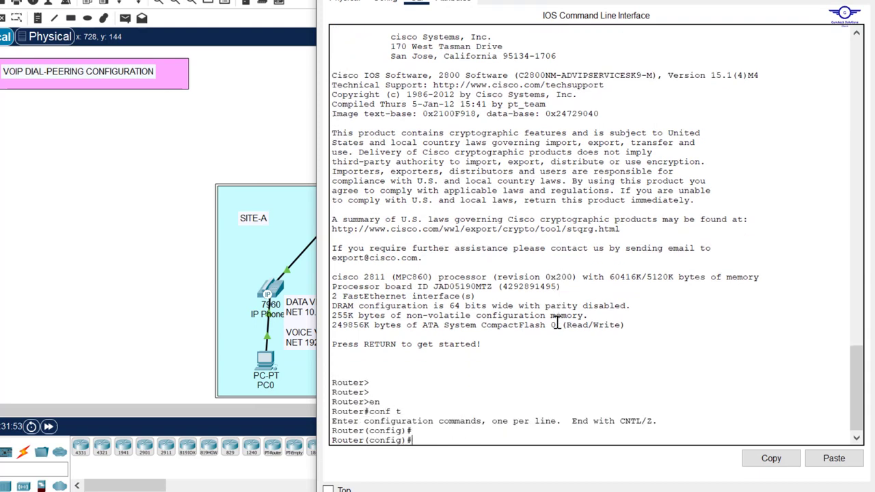
# Narrow the SITE-A router window and move it clear of the SITE-A part of the topology
pyautogui.moveTo(639, 0); pyautogui.dragTo(638, 154)
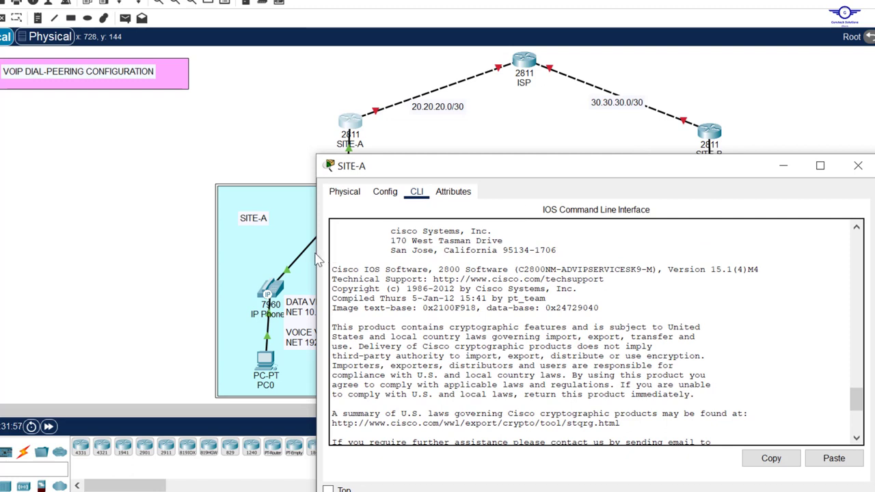
pyautogui.moveTo(872, 212); pyautogui.dragTo(722, 212)
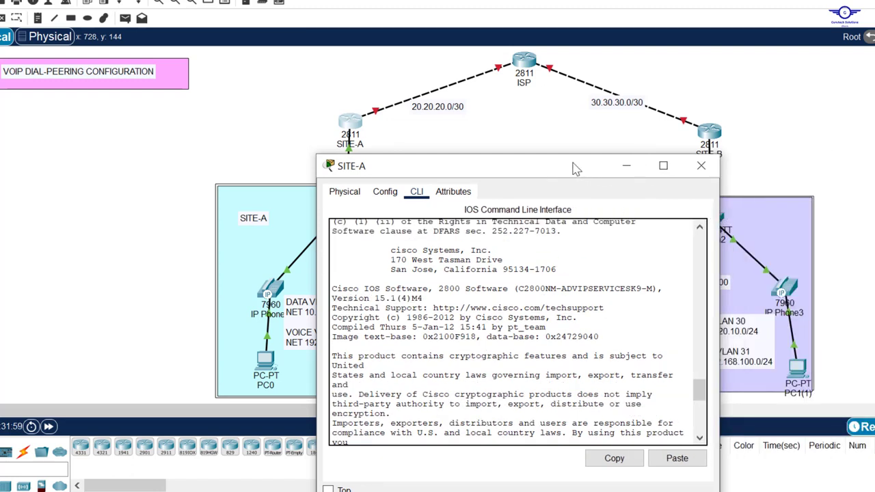
pyautogui.moveTo(556, 174); pyautogui.dragTo(686, 60)
pyautogui.click(651, 293)
pyautogui.press('Return')
pyautogui.press('Return')
pyautogui.press('Return')
pyautogui.press('Return')
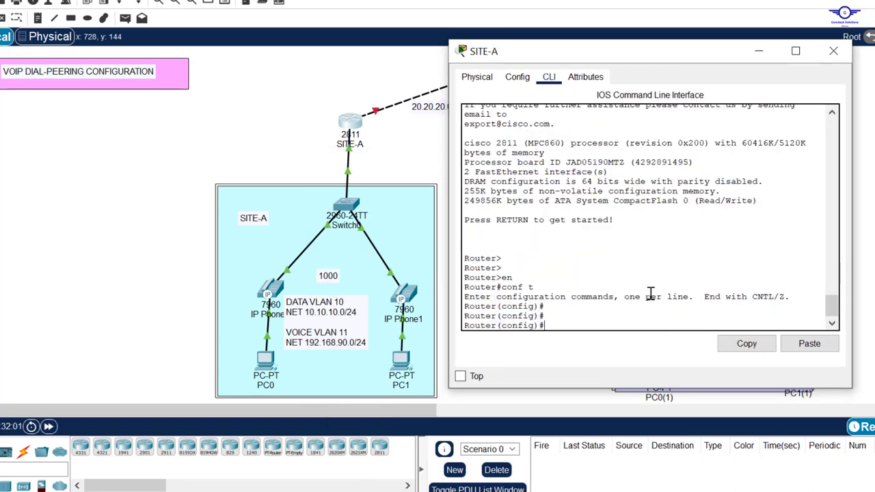
# Enter telephony-service configuration on the SITE-A router and set max-ephones to 10
pyautogui.write('tel')
pyautogui.press('Tab')
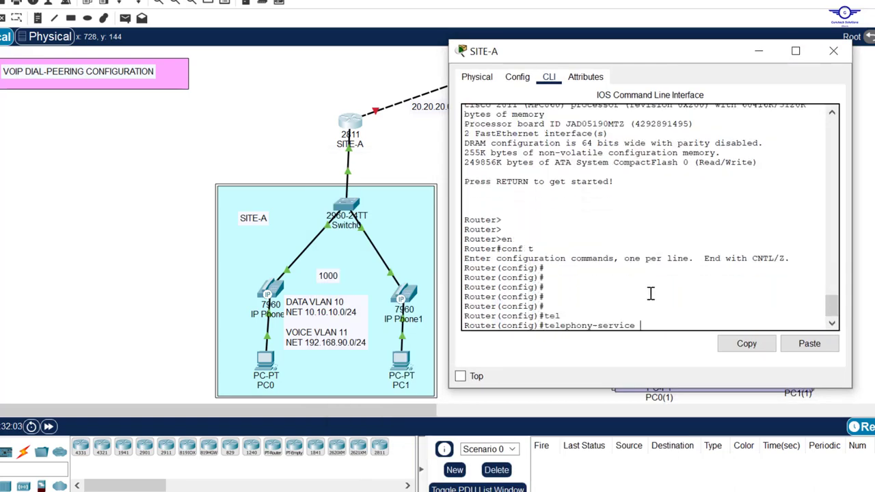
pyautogui.press('Return')
pyautogui.press('Return')
pyautogui.press('Return')
pyautogui.write('m')
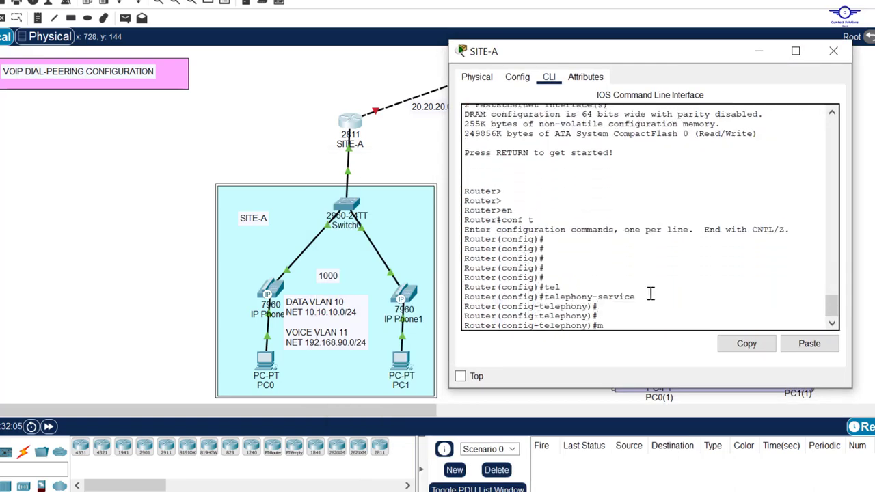
pyautogui.write('ax-')
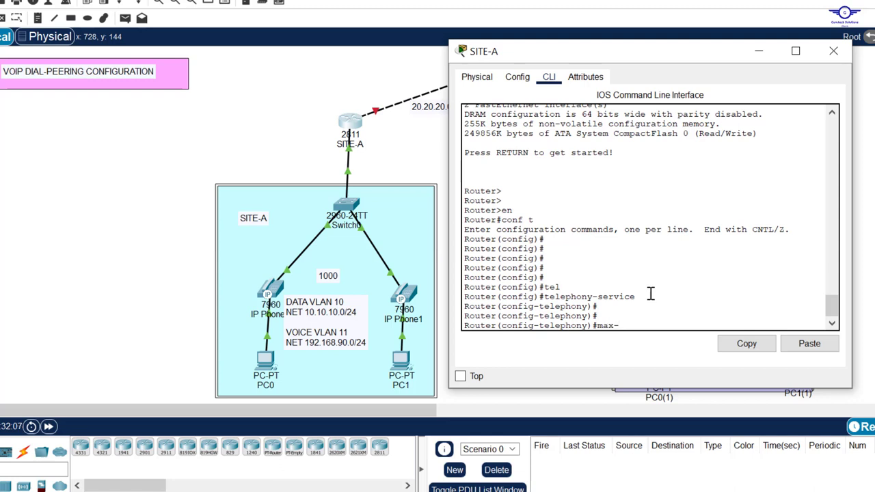
pyautogui.write('e')
pyautogui.press('Tab')
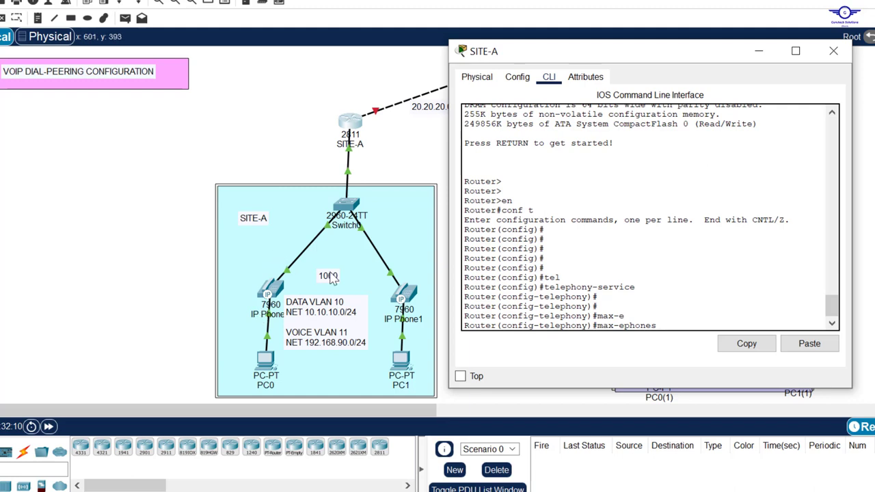
pyautogui.write('10')
pyautogui.press('Return')
# Set max-dn to 10 in SITE-A's telephony service
pyautogui.write('max-')
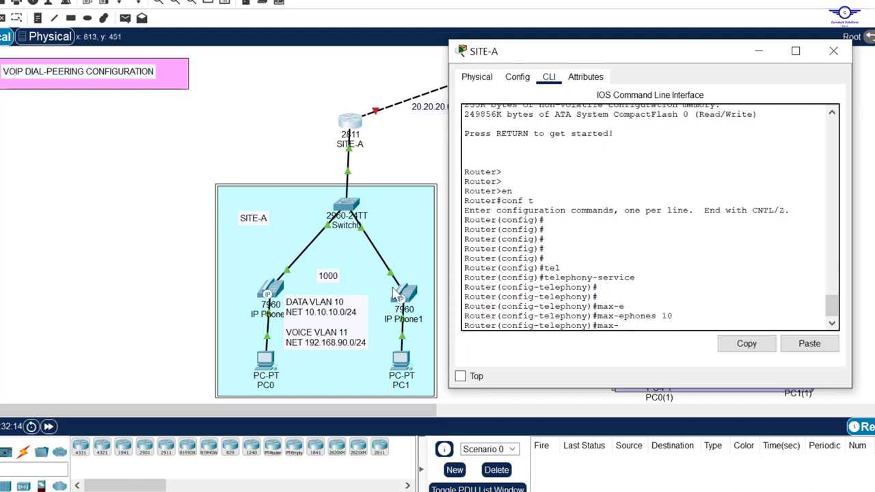
pyautogui.write('dn')
pyautogui.press('Tab')
pyautogui.write('n')
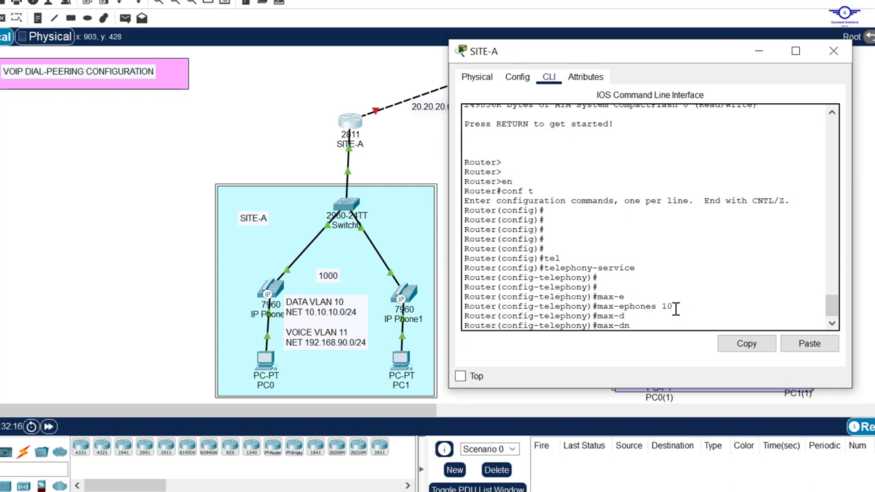
pyautogui.moveTo(675, 310); pyautogui.dragTo(660, 309)
pyautogui.write('10')
pyautogui.press('Return')
pyautogui.press('Return')
pyautogui.press('Return')
pyautogui.press('Return')
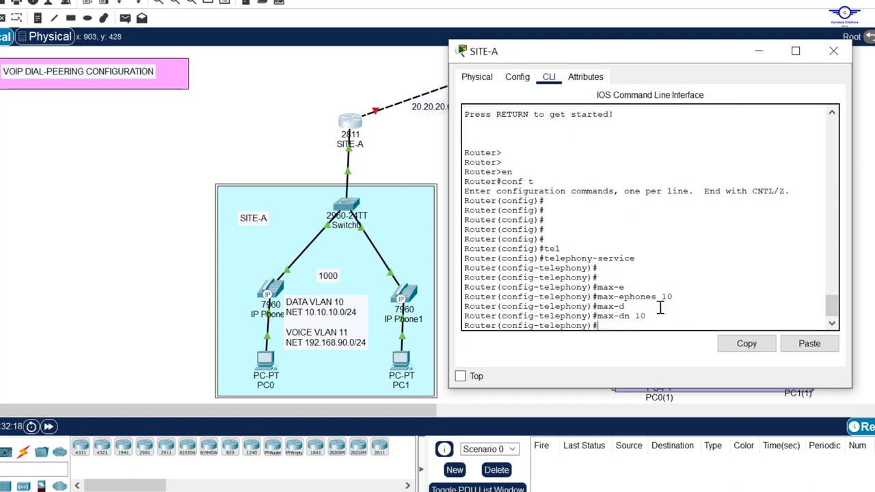
# Set the SITE-A telephony service's IP source address to 192.168.90.1 with port 2000
pyautogui.write('sou')
pyautogui.press('Tab')
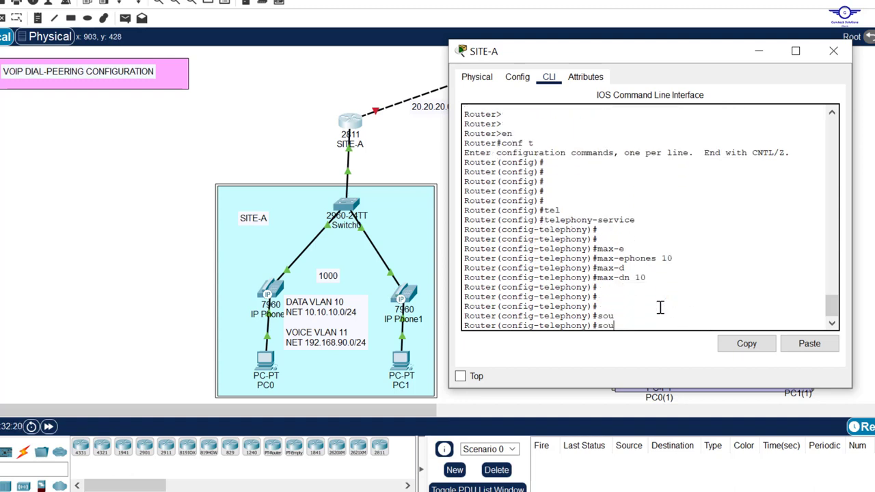
pyautogui.press('BackSpace')
pyautogui.press('BackSpace')
pyautogui.press('BackSpace')
pyautogui.write('ip')
pyautogui.press('Tab')
pyautogui.write('s')
pyautogui.press('Tab')
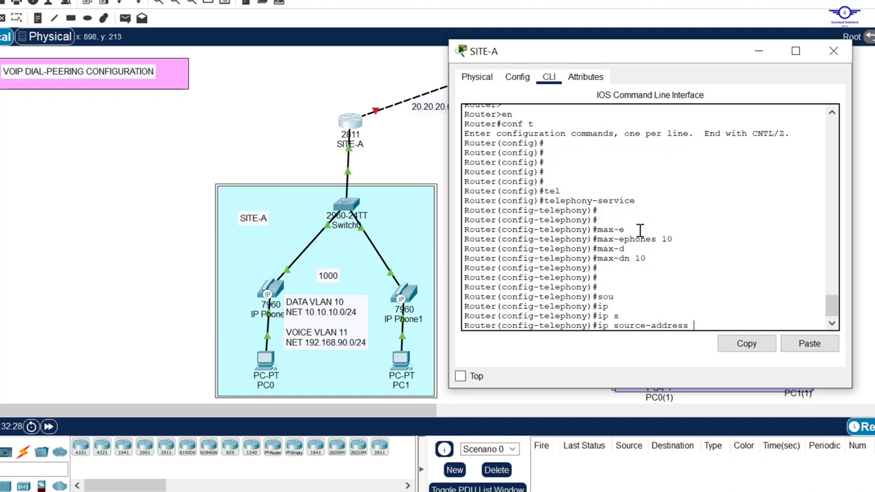
pyautogui.write('10')
pyautogui.write('192.168.90.1 por')
pyautogui.press('Tab')
pyautogui.write('20')
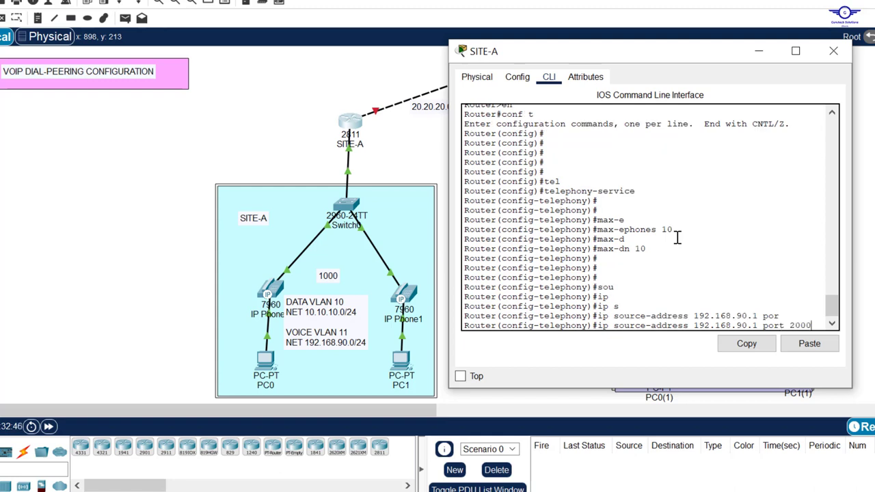
pyautogui.write('00')
pyautogui.press('Return')
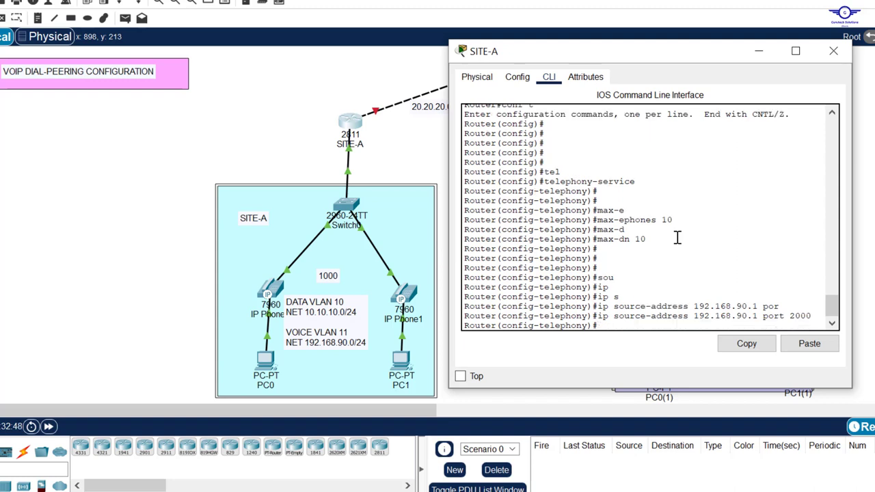
# Auto-assign lines 1 to 10 on SITE-A and return to global configuration mode
pyautogui.press('Return')
pyautogui.write('aut')
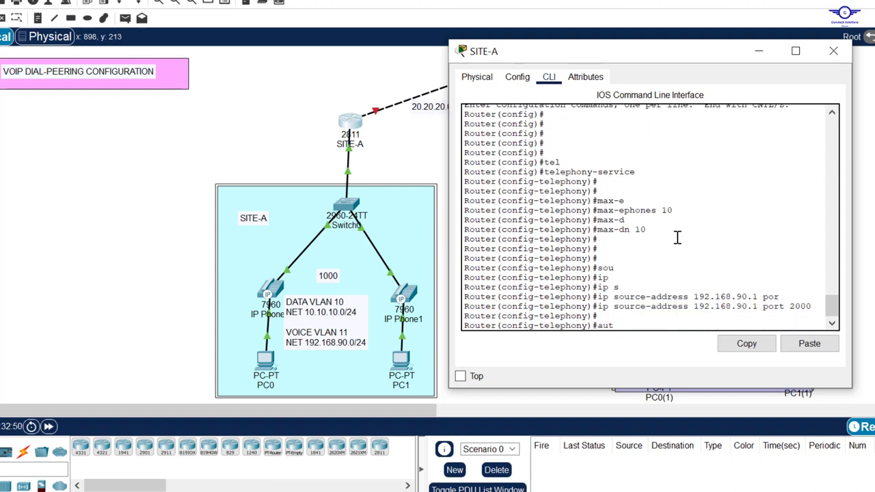
pyautogui.press('Tab')
pyautogui.write('o a')
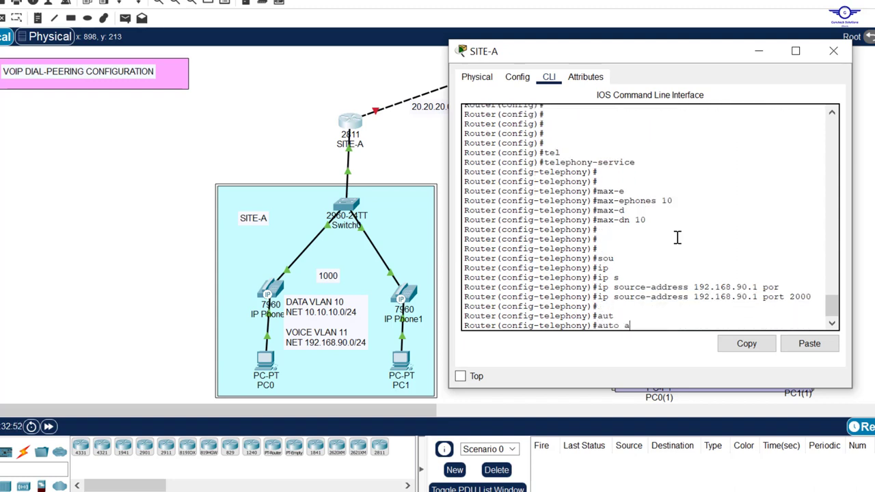
pyautogui.write('ss')
pyautogui.press('Tab')
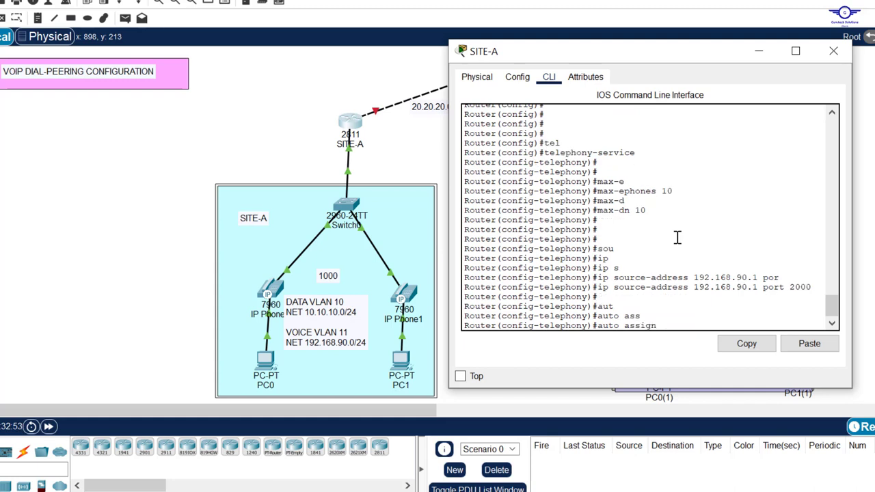
pyautogui.write('1 to 10')
pyautogui.press('Return')
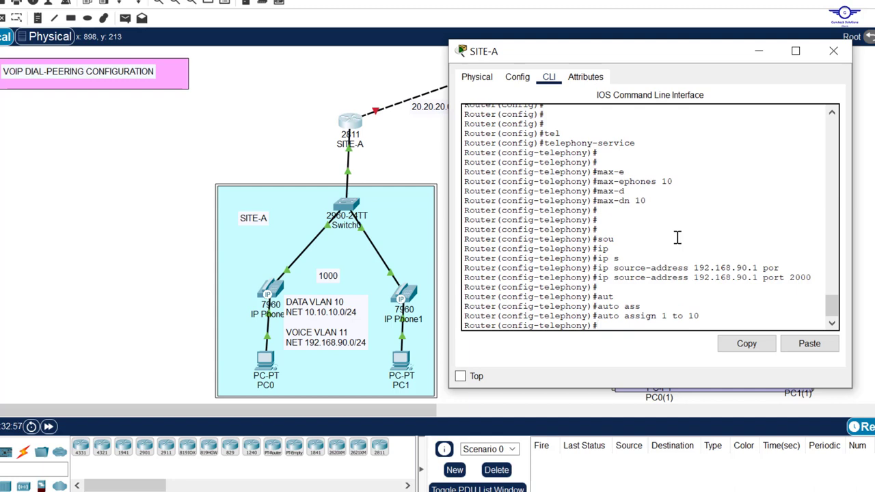
pyautogui.write('ex')
pyautogui.press('Return')
pyautogui.press('Return')
pyautogui.press('Return')
pyautogui.press('Return')
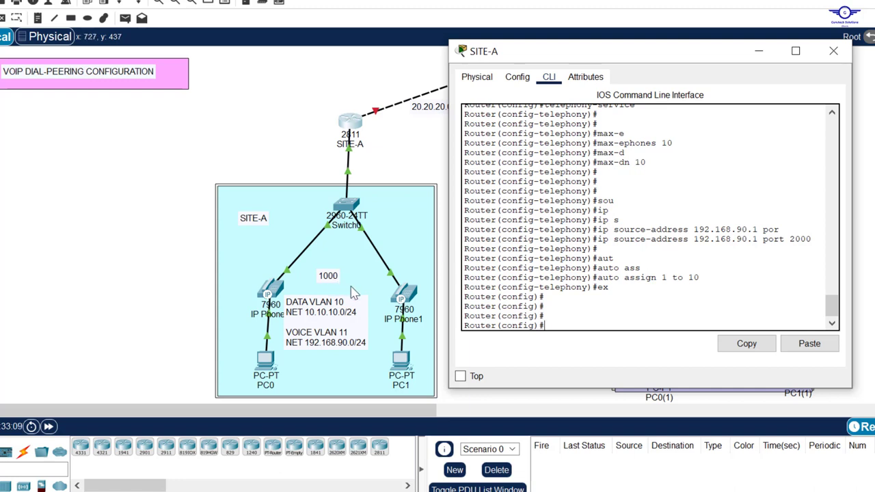
# Create ephone-dn 1 on SITE-A with number 1001 and return to global configuration mode
pyautogui.write('ephone-')
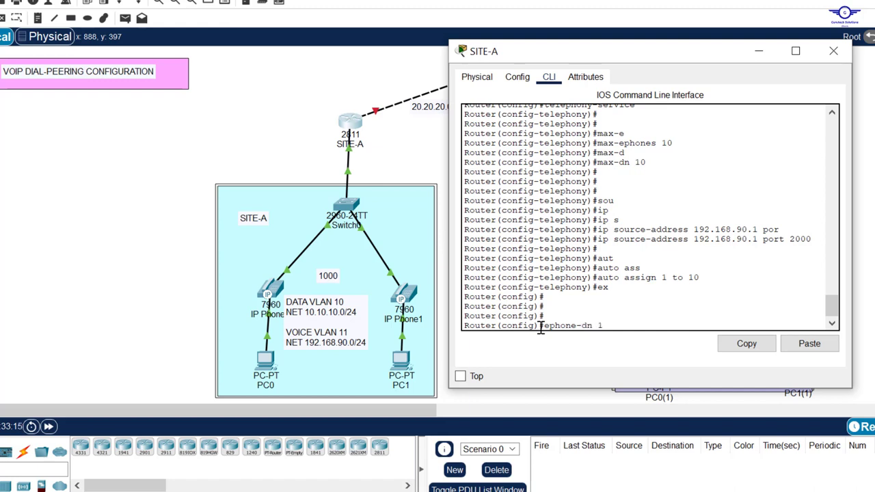
pyautogui.write('dn 1')
pyautogui.press('Return')
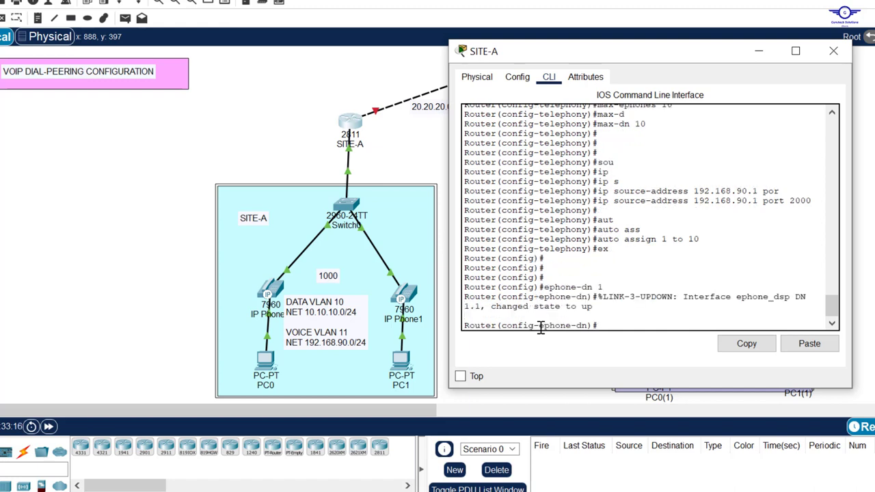
pyautogui.write('numecber 1001')
pyautogui.press('Return')
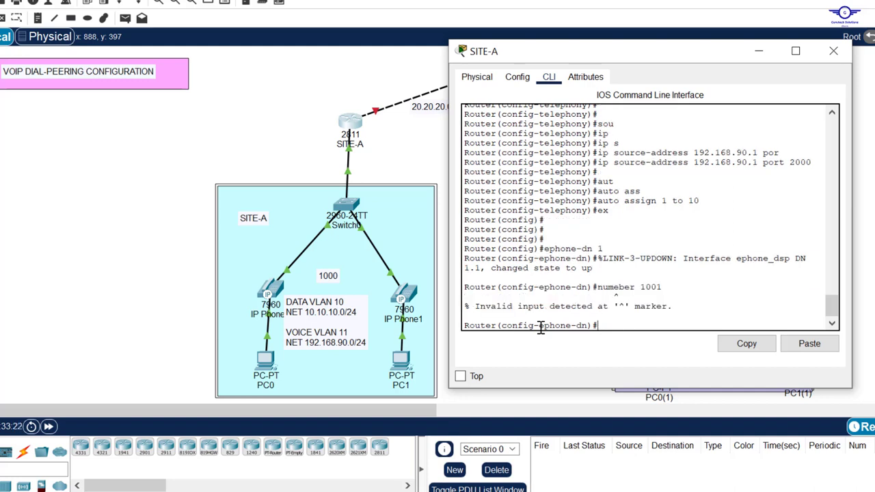
pyautogui.press('Up')
pyautogui.press('Left')
pyautogui.press('BackSpace')
pyautogui.press('Return')
pyautogui.write('ex')
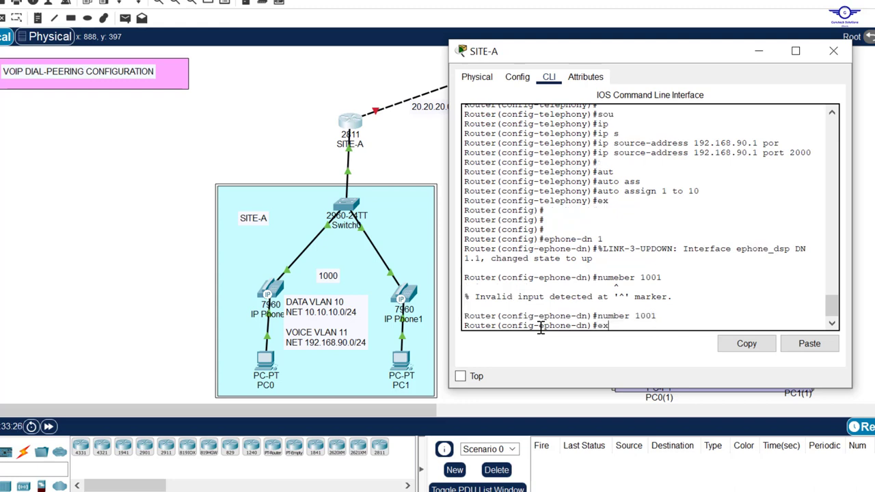
pyautogui.press('Return')
pyautogui.press('Return')
pyautogui.press('Return')
pyautogui.press('Return')
# Create ephone-dn 2 on the SITE-A router and assign it number 1002
pyautogui.write('ex')
pyautogui.press('Up')
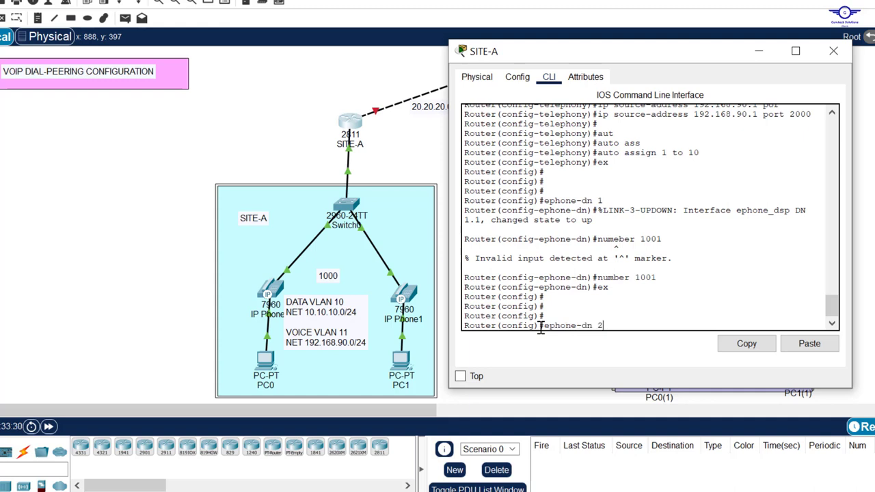
pyautogui.press('Return')
pyautogui.press('Return')
pyautogui.press('Up')
pyautogui.press('Up')
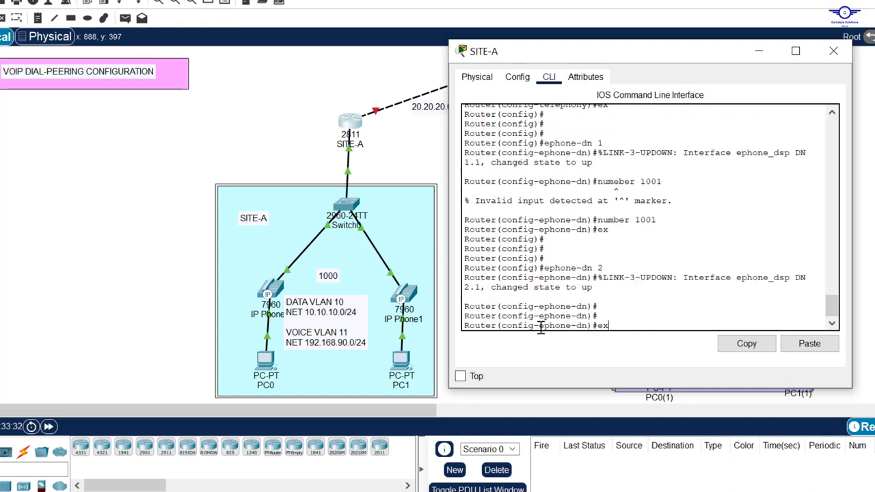
pyautogui.press('Up')
pyautogui.press('Return')
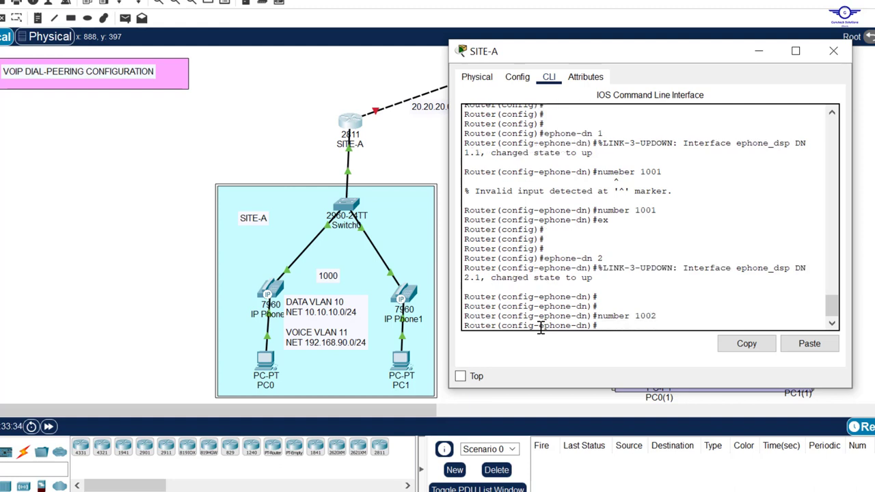
# Save the SITE-A router's configuration from global configuration mode and close its window
pyautogui.write('ex')
pyautogui.press('Return')
pyautogui.press('Return')
pyautogui.press('Return')
pyautogui.press('Return')
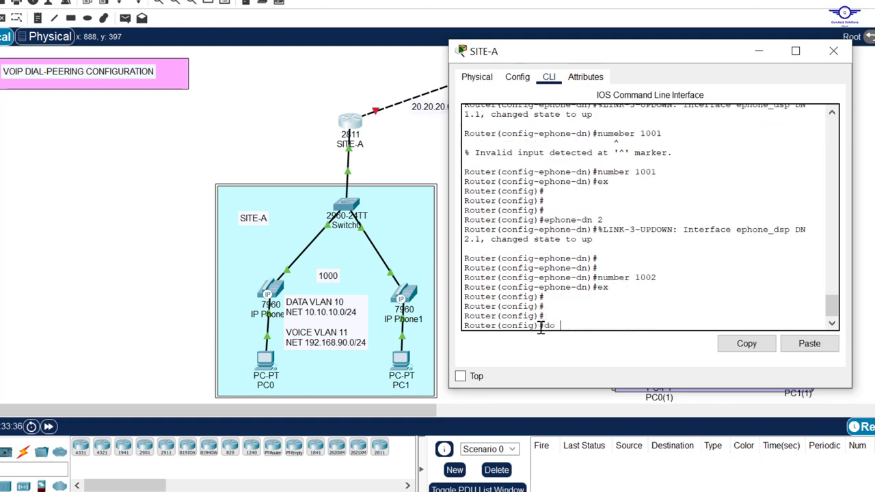
pyautogui.press('Return')
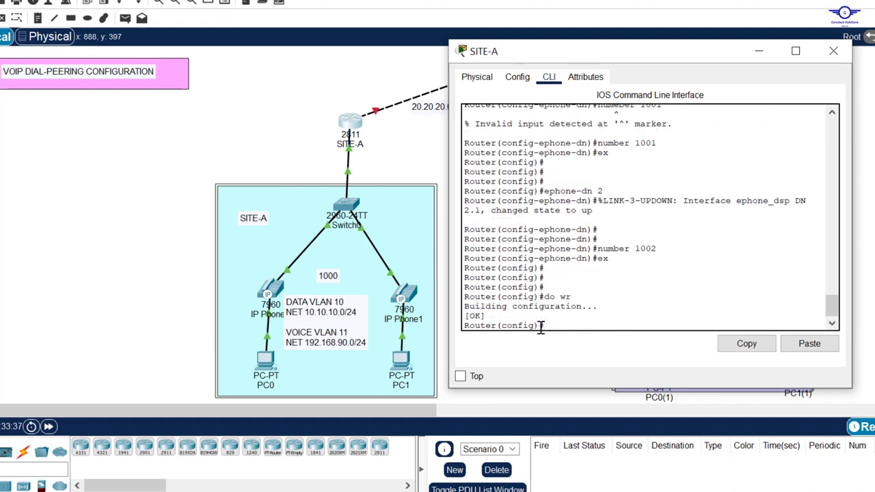
pyautogui.click(834, 52)
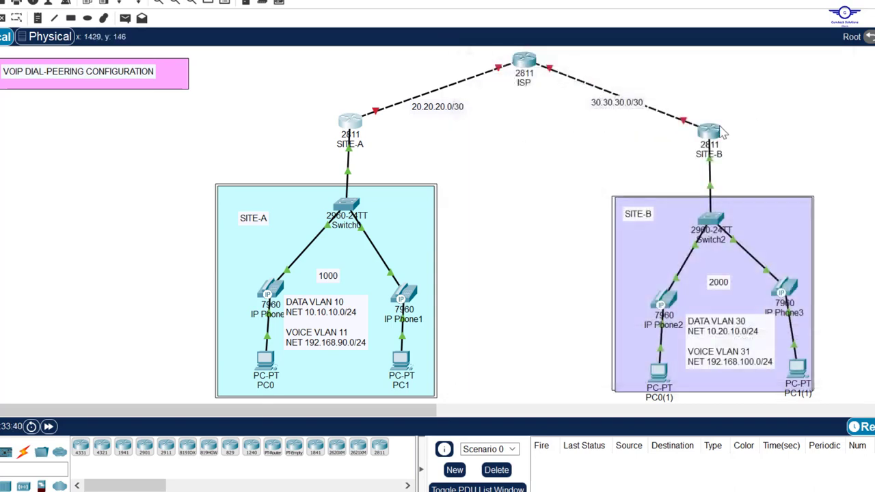
# Open the SITE-B router's command line, narrowing its window and moving it clear of the SITE-B part of the topology
pyautogui.click(709, 127)
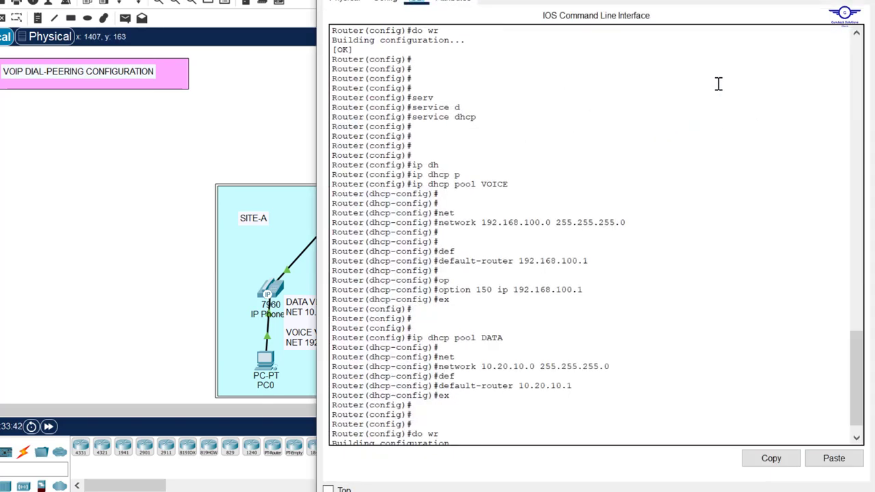
pyautogui.moveTo(690, 0); pyautogui.dragTo(690, 106)
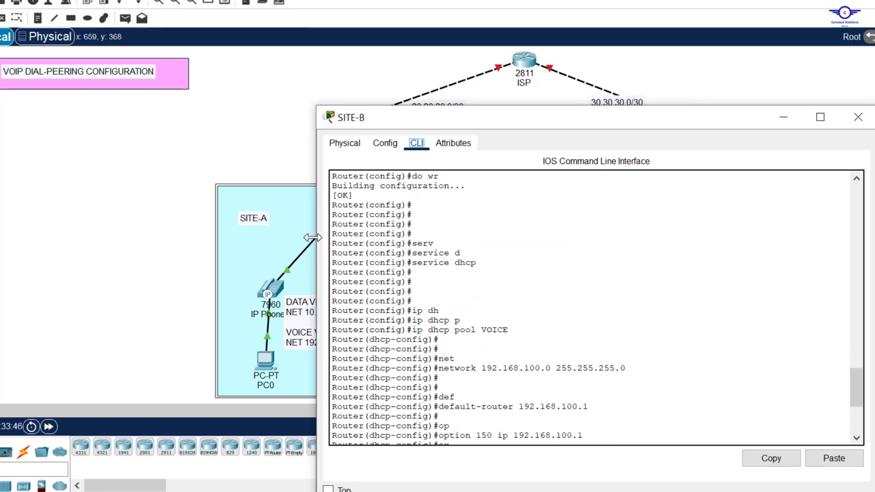
pyautogui.moveTo(312, 237); pyautogui.dragTo(438, 237)
pyautogui.moveTo(662, 111); pyautogui.dragTo(391, 40)
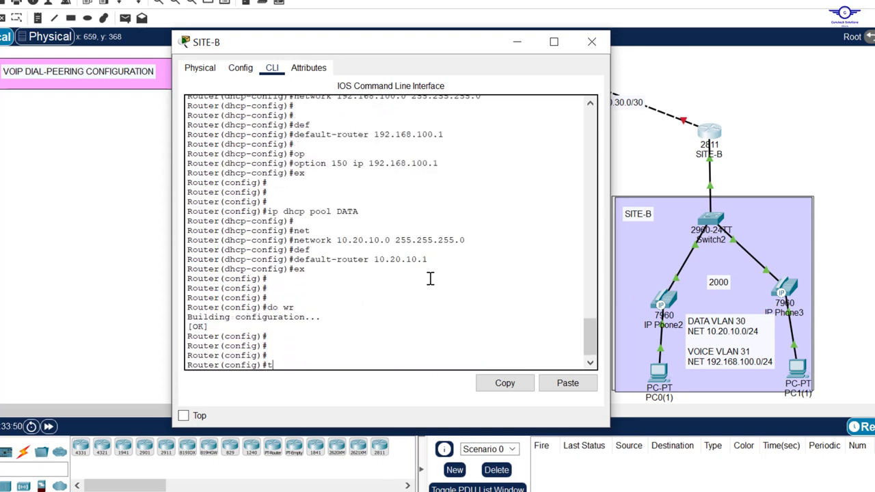
# Enter telephony-service configuration on SITE-B and set both max-ephones and max-dn to 10
pyautogui.write('ephony-service')
pyautogui.press('Return')
pyautogui.press('Return')
pyautogui.press('Return')
pyautogui.write('max-ephones 10')
pyautogui.press('Return')
pyautogui.write('max-dn 10')
pyautogui.press('Return')
pyautogui.press('Return')
pyautogui.press('Return')
# Set the SITE-B telephony service's IP source address to 192.168.100.1 with port 2000
pyautogui.write('ip source-address ')
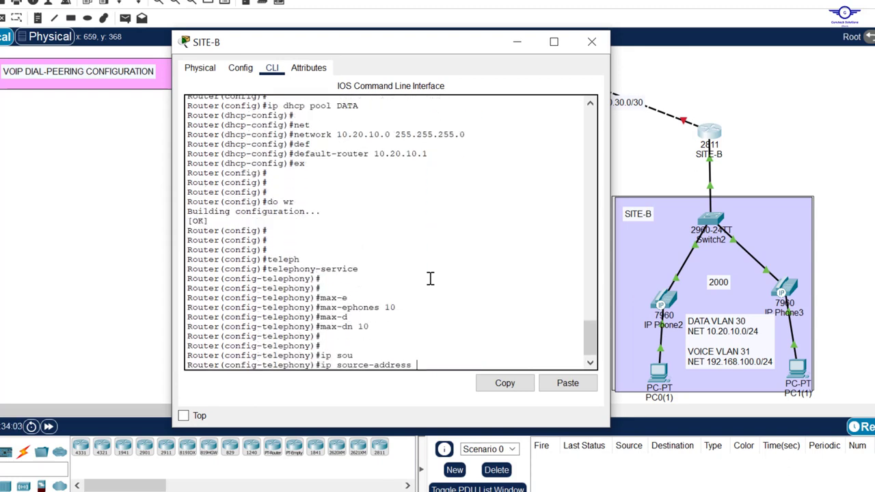
pyautogui.write('192.168.100.1 port 2000')
pyautogui.press('Return')
# Auto-assign lines 1 to 10 on SITE-B and return to global configuration mode
pyautogui.write('auto assign 1 to 10')
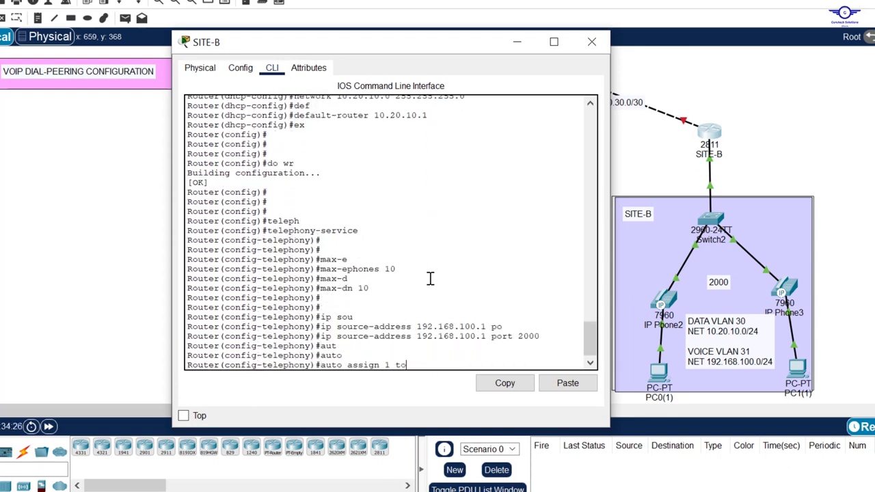
pyautogui.press('Return')
pyautogui.press('Return')
pyautogui.press('Return')
pyautogui.write('ex')
pyautogui.press('Return')
pyautogui.press('Return')
pyautogui.press('Return')
pyautogui.press('Return')
pyautogui.press('Return')
pyautogui.press('Return')
# Create ephone-dn 1 on the SITE-B router with number 2001
pyautogui.write('ephone-dn 1')
pyautogui.write('er 2001')
pyautogui.press('Return')
# Create ephone-dn 2 on the SITE-B router with number 2002 and leave its configuration mode
pyautogui.write('ephone-dn 2')
pyautogui.press('Return')
pyautogui.write('number 2002')
pyautogui.press('Return')
pyautogui.write('ex')
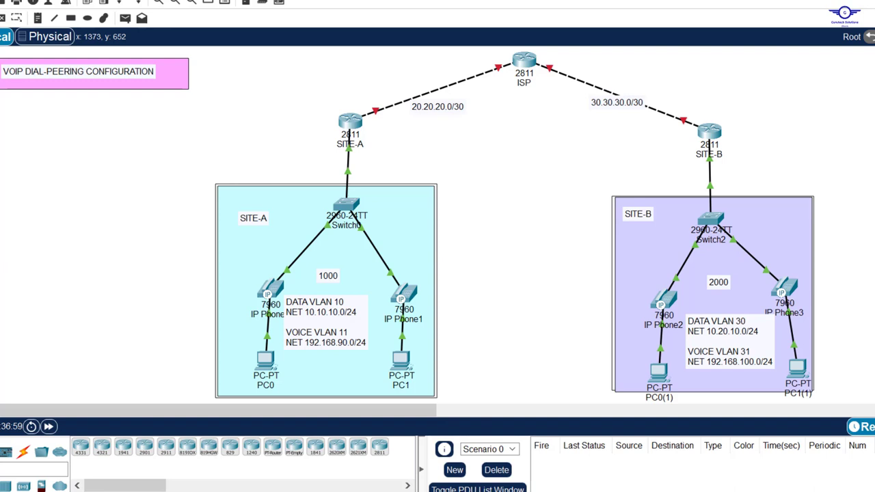
# Switch to the config guide in Notepad, add the line "7.1. Routing-ospf" below item 7, and return to the Packet Tracer topology
pyautogui.click(528, 491)
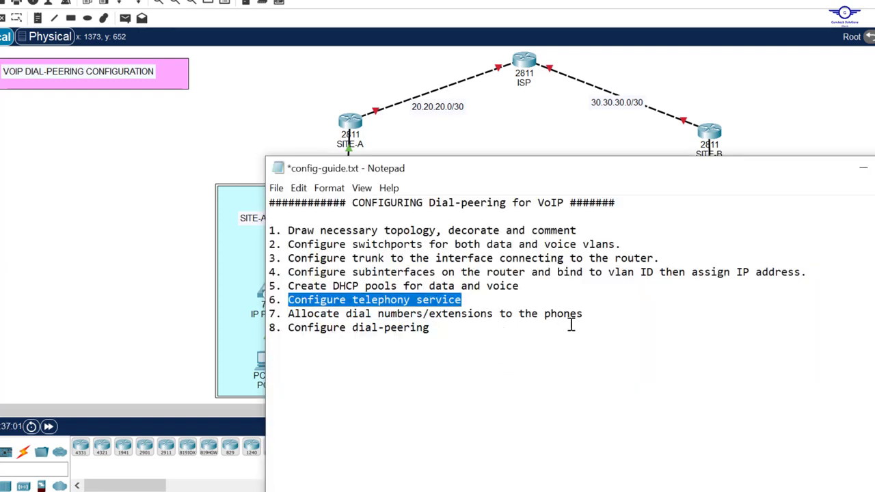
pyautogui.click(596, 318)
pyautogui.press('Return')
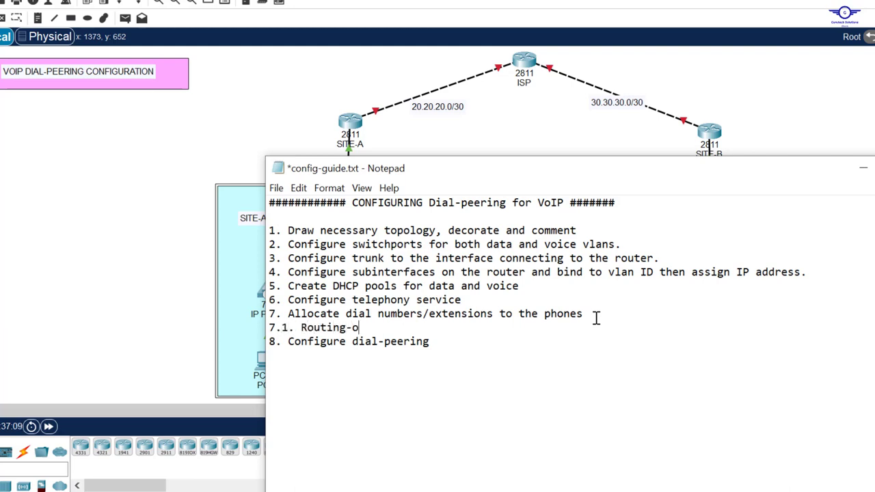
pyautogui.write('7.1. Routing-ospf')
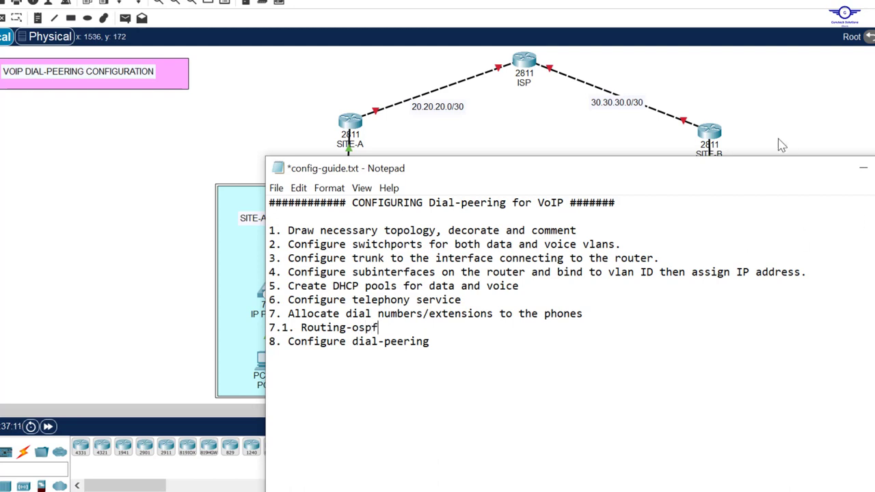
pyautogui.click(776, 112)
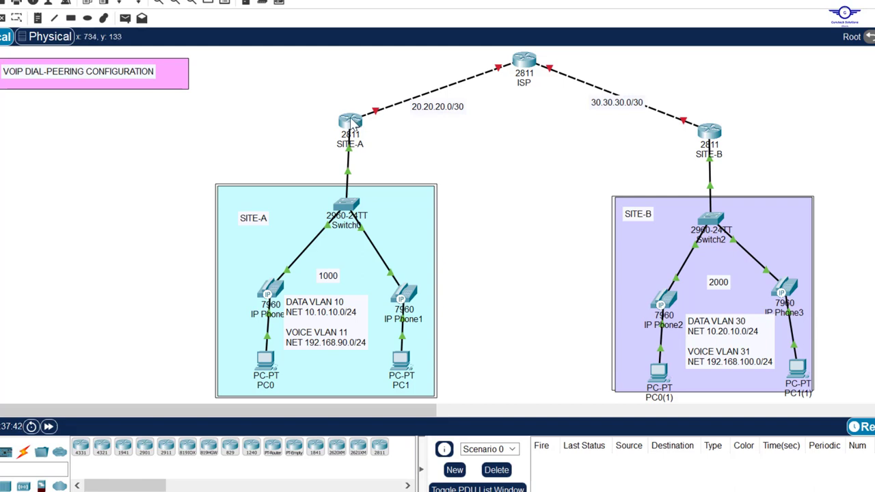
# Enable FastEthernet0/0 on the SITE-A router with IP address 20.20.20.2 and subnet mask 255.255.255.252
pyautogui.click(354, 126)
pyautogui.click(375, 134)
pyautogui.click(841, 37)
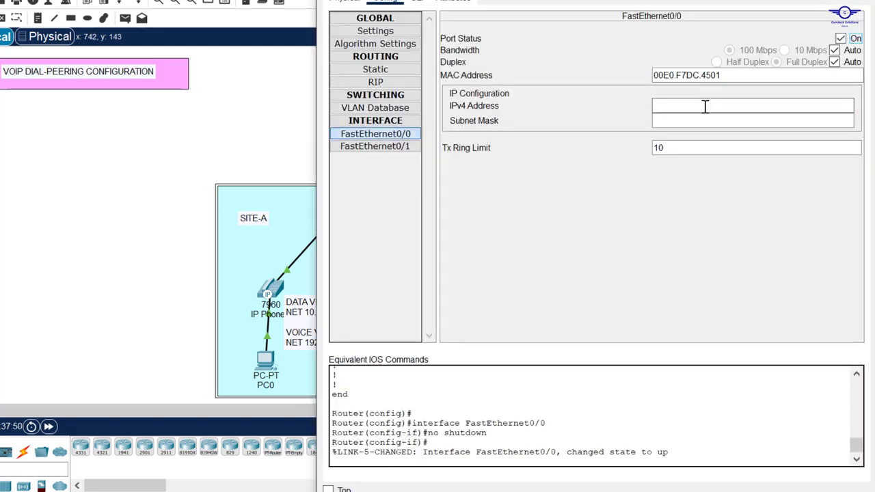
pyautogui.click(705, 106)
pyautogui.write('20.20.20.2')
pyautogui.moveTo(693, 121); pyautogui.dragTo(564, 120)
pyautogui.write('255.255.252')
pyautogui.click(868, 2)
# Enable the ISP router's FastEthernet0/0 with 20.20.20.1 and FastEthernet0/1 with 30.30.30.1, both using mask 255.255.255.252
pyautogui.click(525, 62)
pyautogui.click(375, 134)
pyautogui.click(841, 38)
pyautogui.click(664, 107)
pyautogui.write('20.20.20.1 255.255.255.2')
pyautogui.click(375, 146)
pyautogui.click(868, 2)
# Enable FastEthernet0/0 on the SITE-B router with IP address 30.30.30.2 and subnet mask 255.255.255.252
pyautogui.click(694, 124)
pyautogui.click(375, 134)
pyautogui.click(841, 39)
pyautogui.click(670, 106)
pyautogui.write('30.30.30.2255.255.255.252')
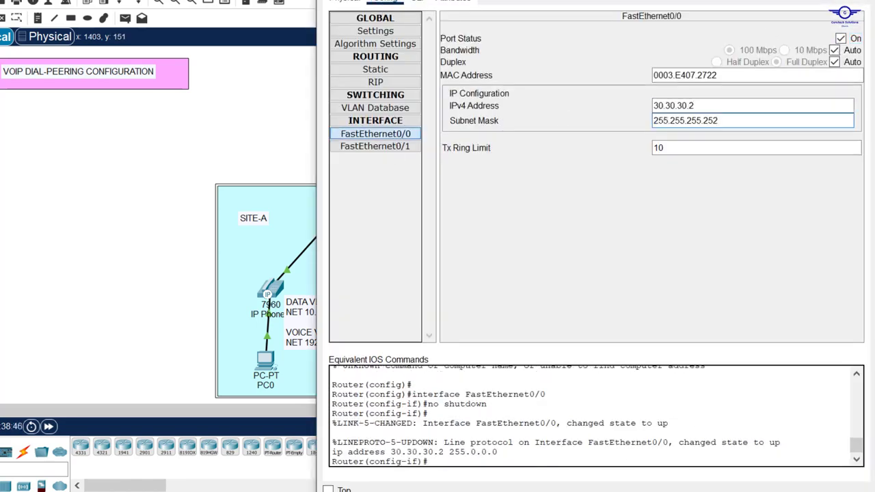
pyautogui.click(868, 1)
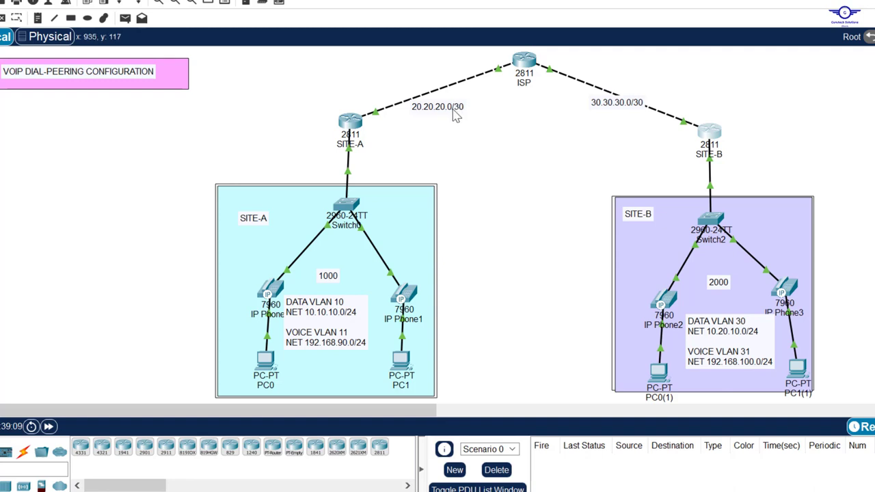
# Open the SITE-A router's command line and exit interface configuration to global configuration mode
pyautogui.click(349, 122)
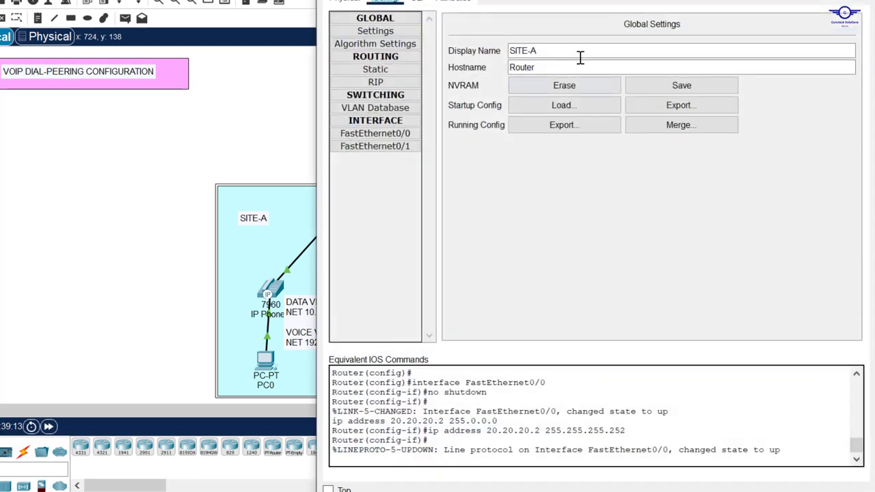
pyautogui.moveTo(521, 1); pyautogui.dragTo(518, 69)
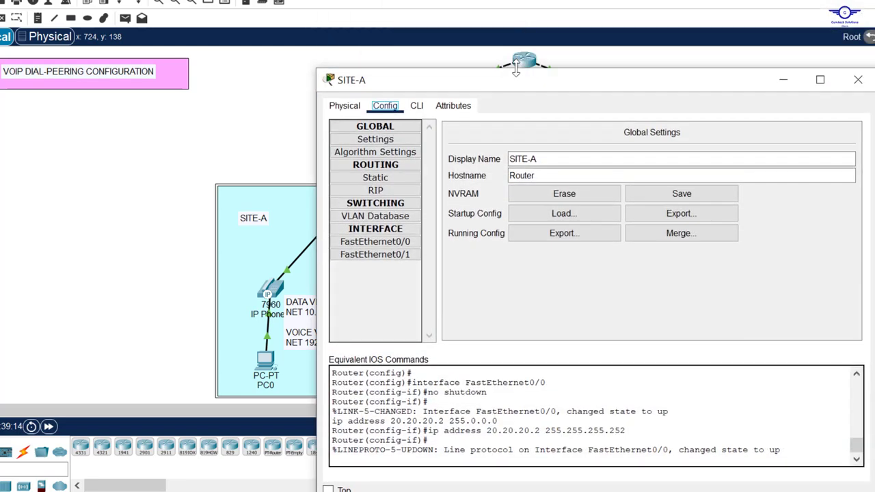
pyautogui.click(417, 105)
pyautogui.moveTo(681, 86); pyautogui.dragTo(685, 45)
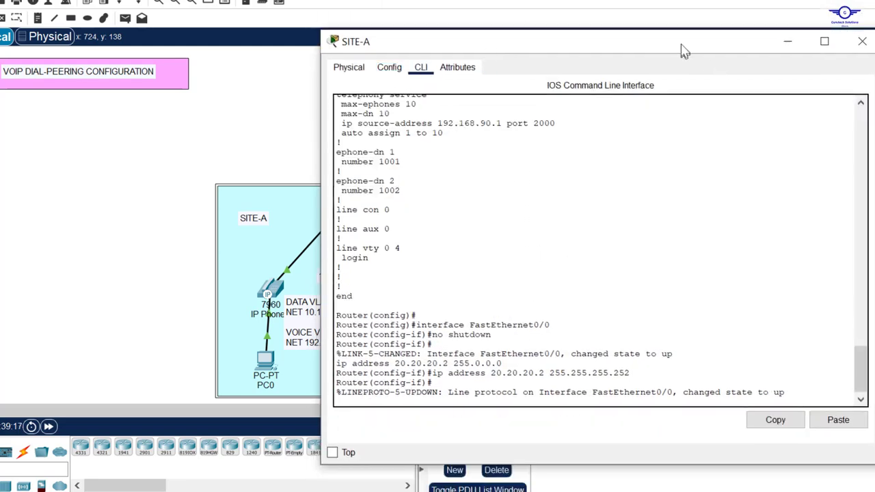
pyautogui.moveTo(874, 162); pyautogui.dragTo(698, 161)
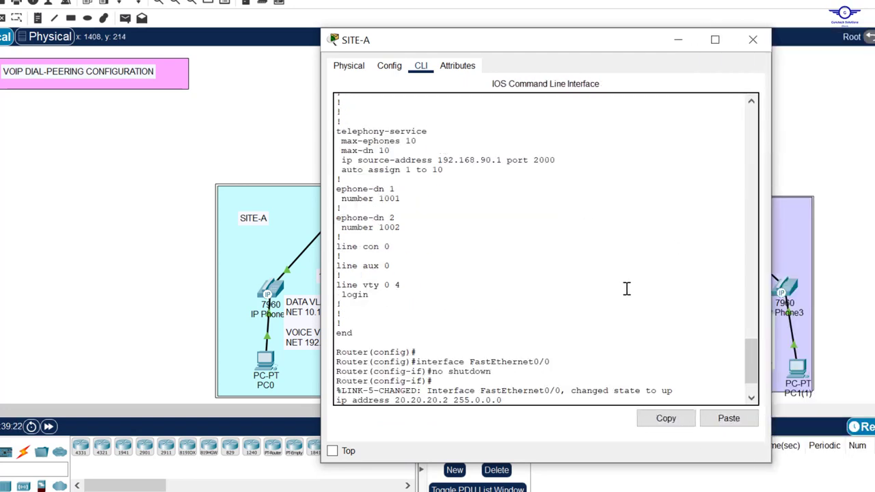
pyautogui.press('Return')
pyautogui.press('Return')
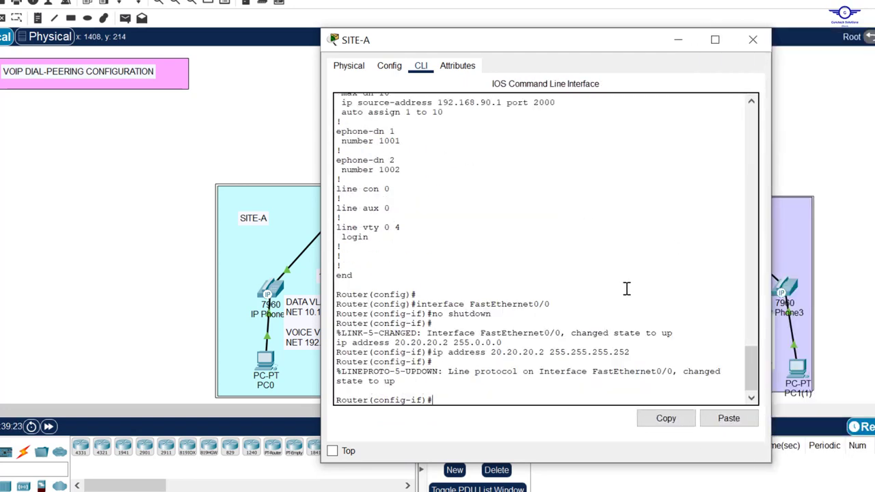
pyautogui.moveTo(590, 39); pyautogui.dragTo(659, 2)
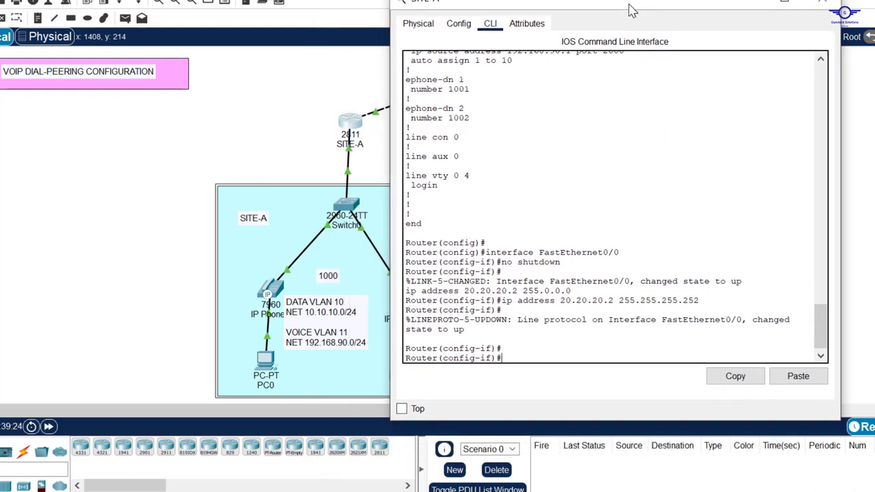
pyautogui.write('ex')
pyautogui.press('Return')
pyautogui.press('Return')
pyautogui.press('Return')
pyautogui.press('Return')
pyautogui.press('Return')
pyautogui.press('Return')
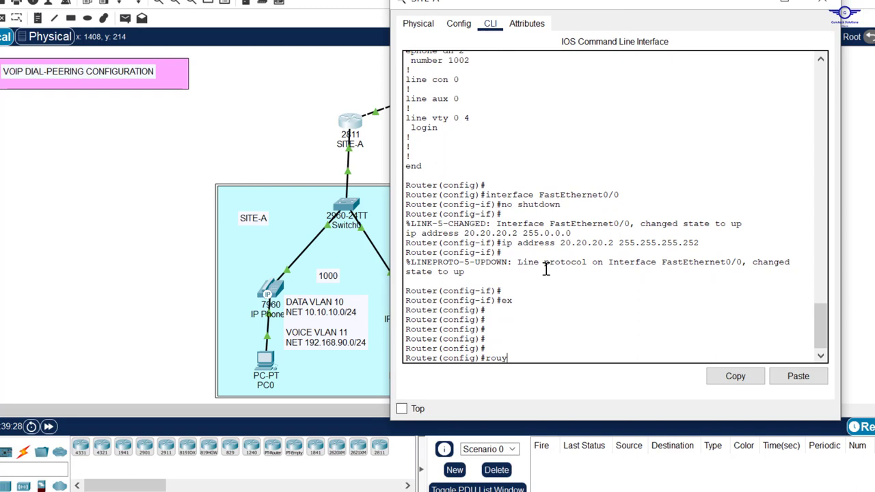
# Start OSPF routing process 30 on the SITE-A router
pyautogui.write('rot')
pyautogui.press('Tab')
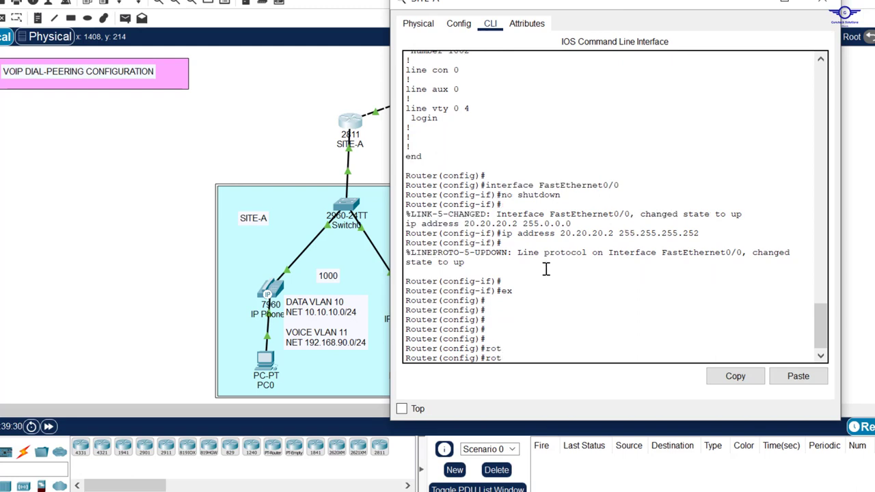
pyautogui.write('u')
pyautogui.press('Tab')
pyautogui.write('ter ')
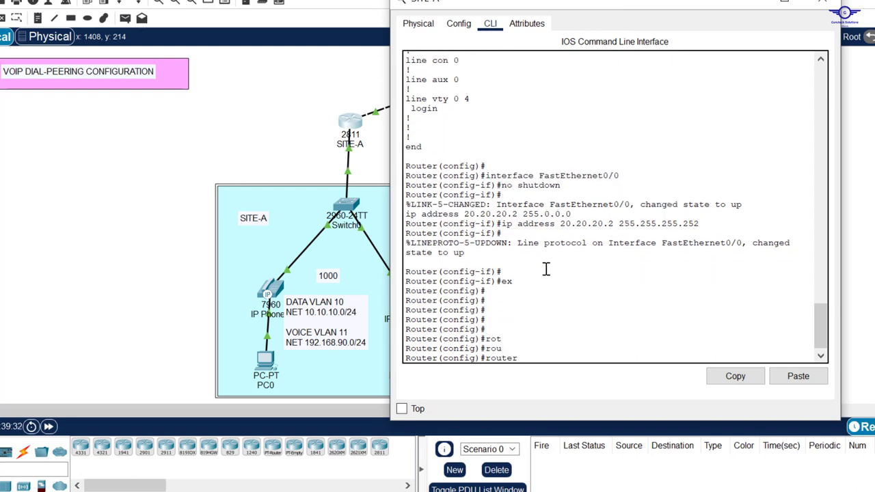
pyautogui.write('o')
pyautogui.press('Tab')
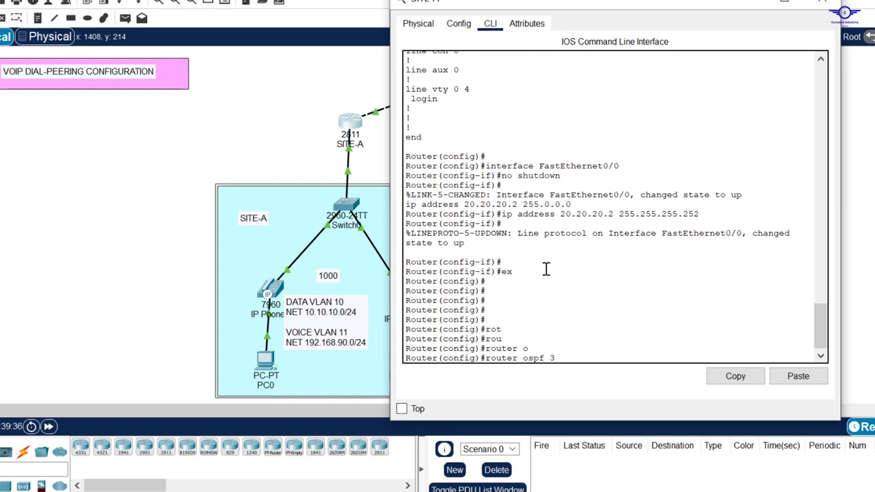
pyautogui.write('30')
pyautogui.press('Return')
pyautogui.press('Return')
# Set the SITE-A router's OSPF router ID to 3.3.3.1
pyautogui.write('router)#ro')
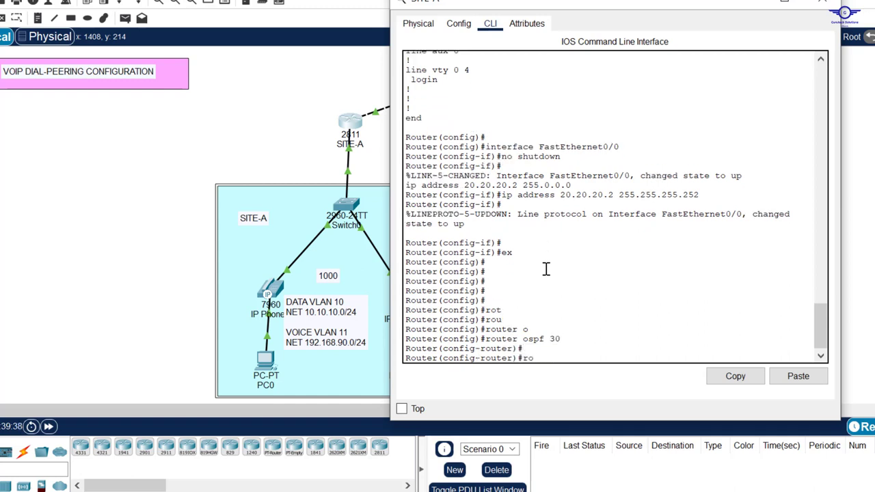
pyautogui.write('u')
pyautogui.press('Tab')
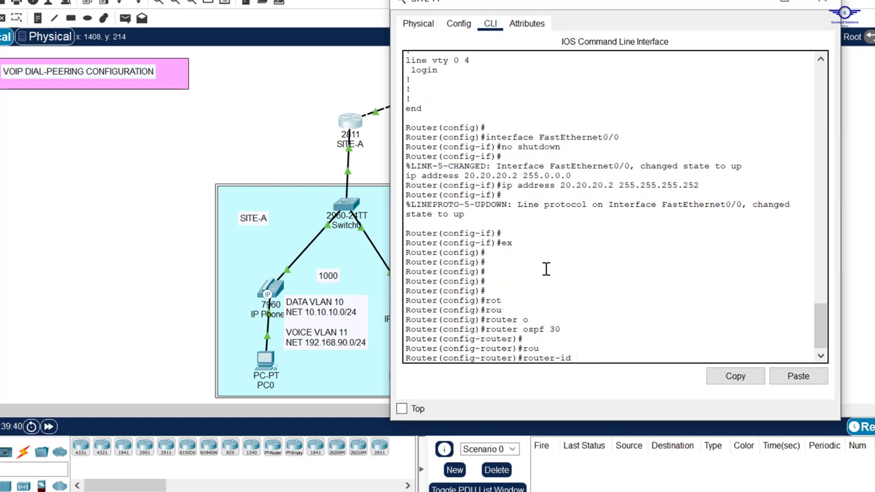
pyautogui.write('3.3.3.1')
pyautogui.press('Return')
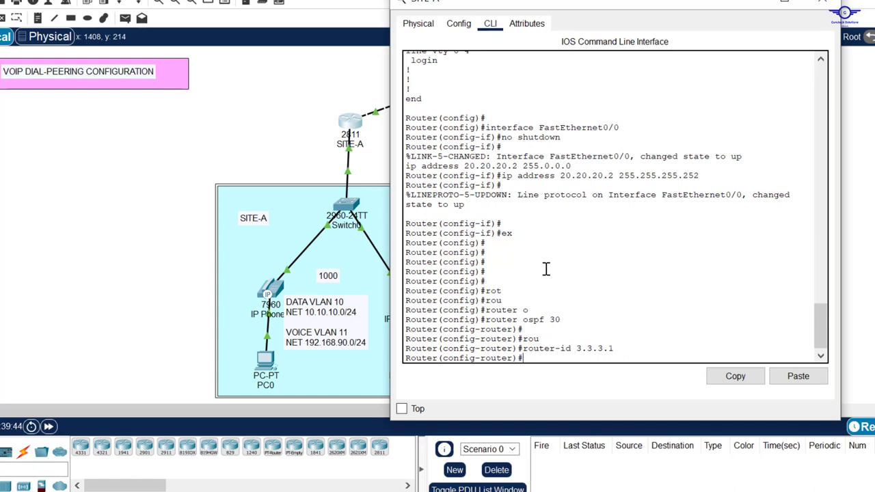
pyautogui.press('Return')
# Advertise network 20.20.20.0 with wildcard 0.0.0.3 in OSPF area 0 on SITE-A
pyautogui.write('net')
pyautogui.press('Tab')
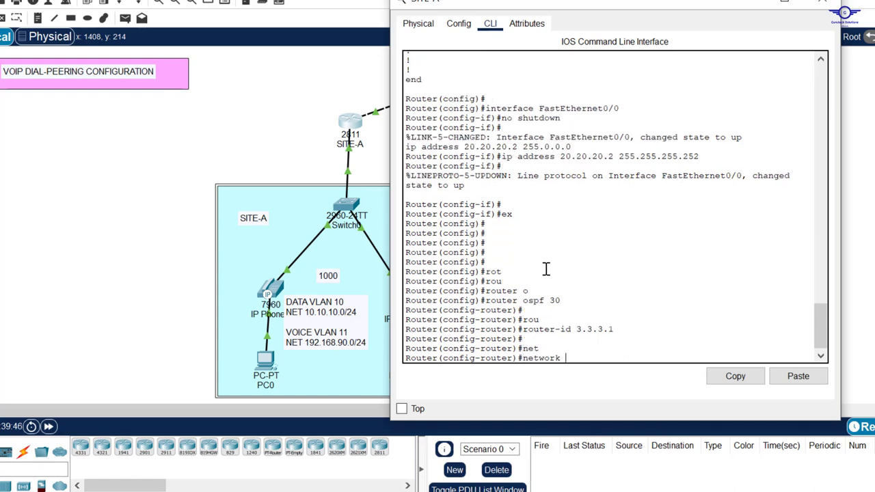
pyautogui.write('20.20.20.0 0.0.0.3 ar')
pyautogui.press('Tab')
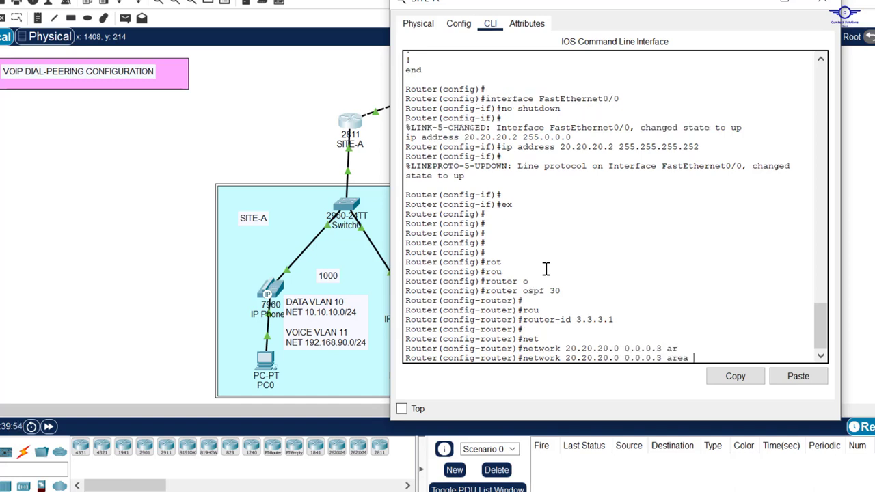
pyautogui.press('Return')
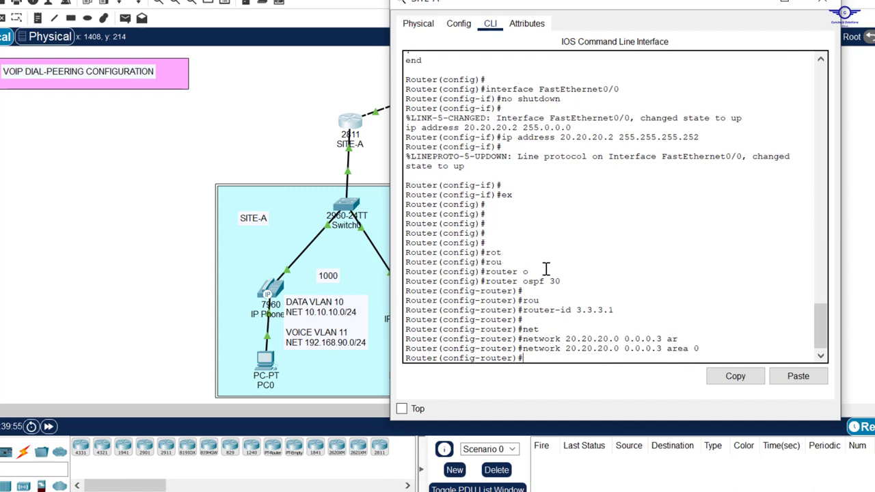
# Advertise the voice network 192.168.90.0 with wildcard 0.0.0.255 in OSPF area 0 on SITE-A
pyautogui.write('net')
pyautogui.press('Tab')
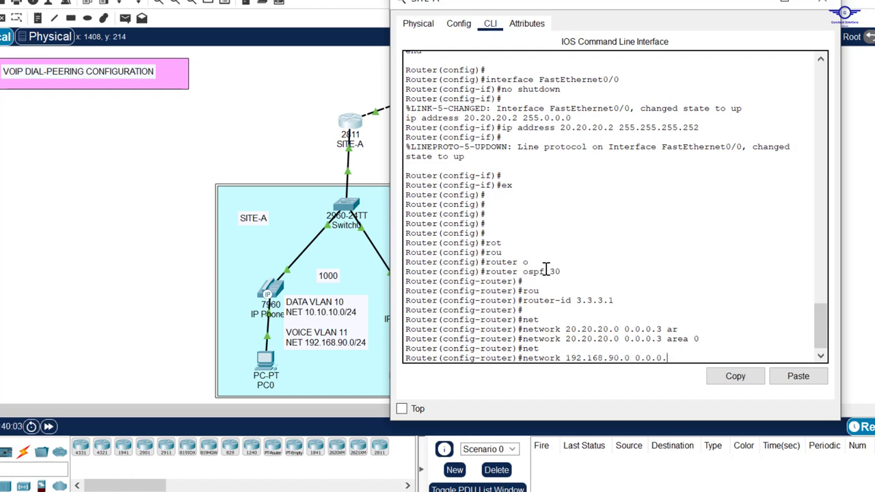
pyautogui.press('Tab')
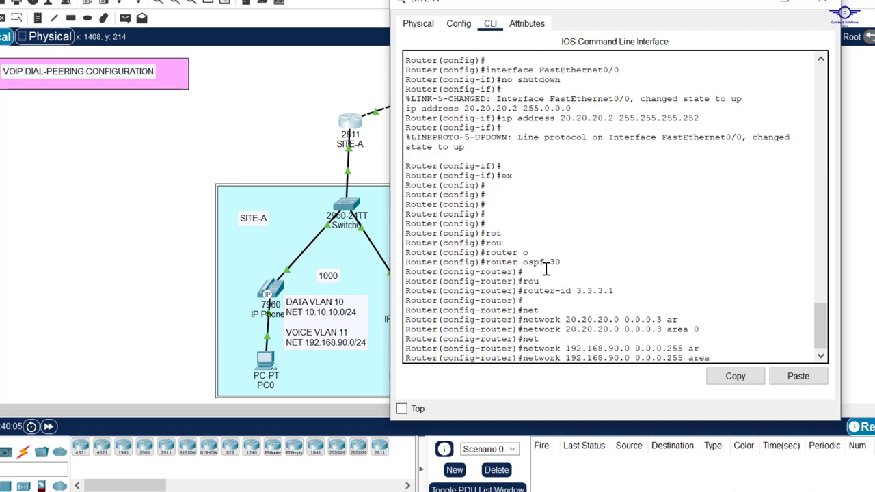
pyautogui.write('0')
pyautogui.press('Return')
pyautogui.press('Return')
pyautogui.press('Return')
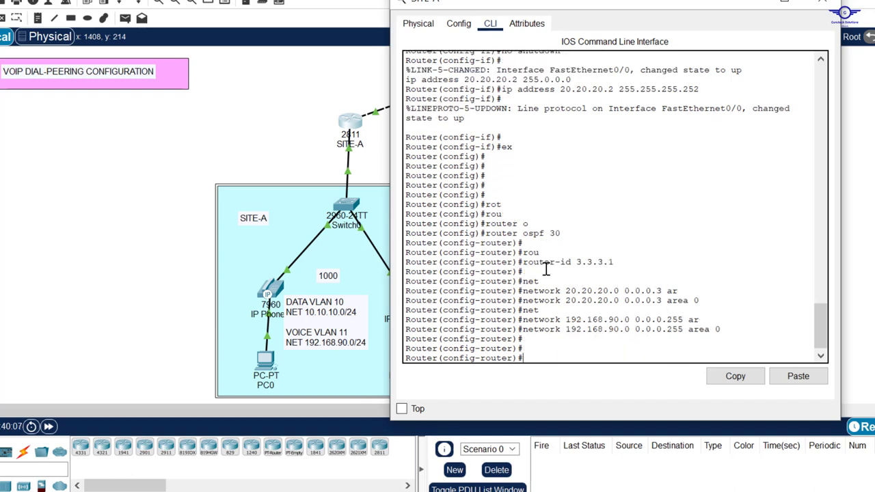
# Add network 10.10.10.0 with 255.255.255.0 to OSPF area 0 on SITE-A
pyautogui.write('net')
pyautogui.press('Tab')
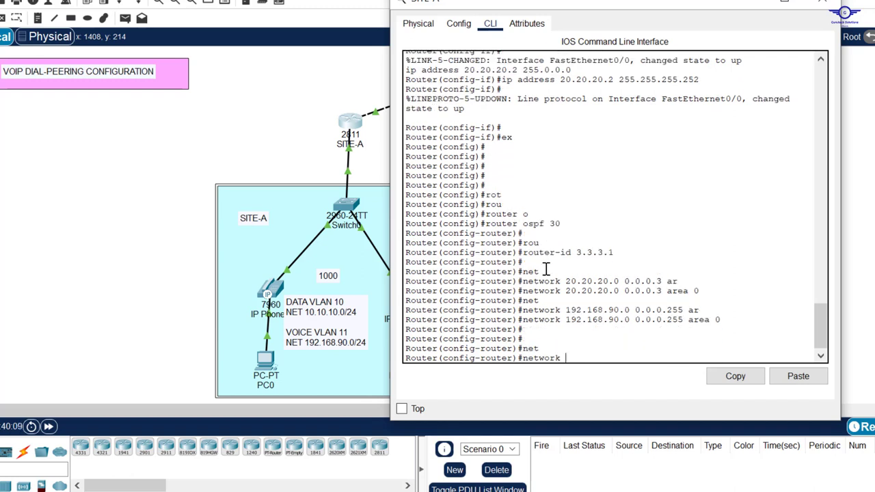
pyautogui.write('10.10.1')
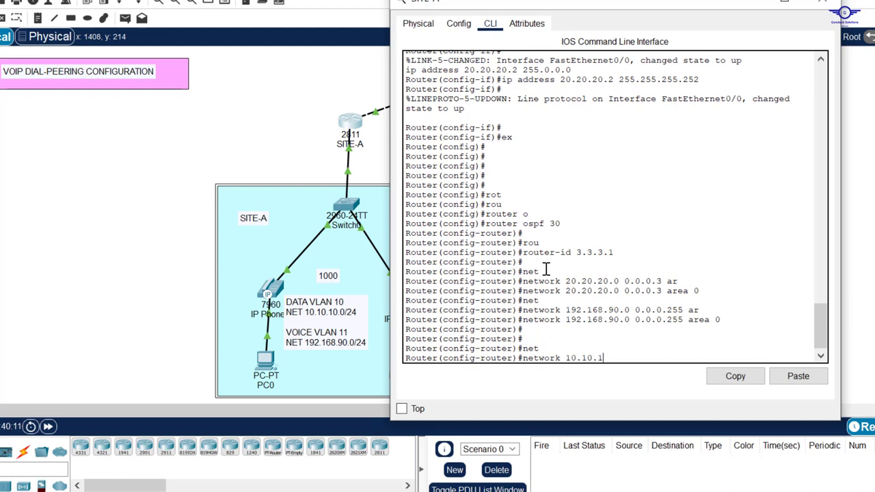
pyautogui.write('0.0')
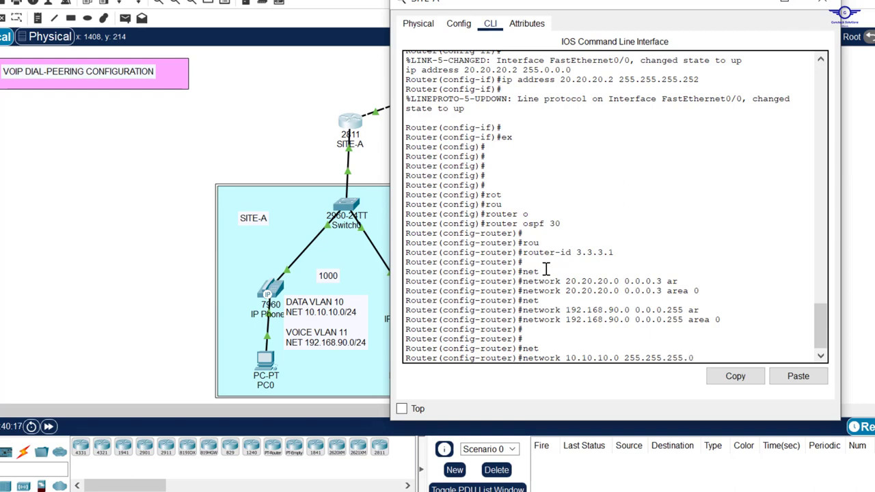
pyautogui.write('255.255.255.0 a')
pyautogui.press('Tab')
pyautogui.write('0')
pyautogui.press('Return')
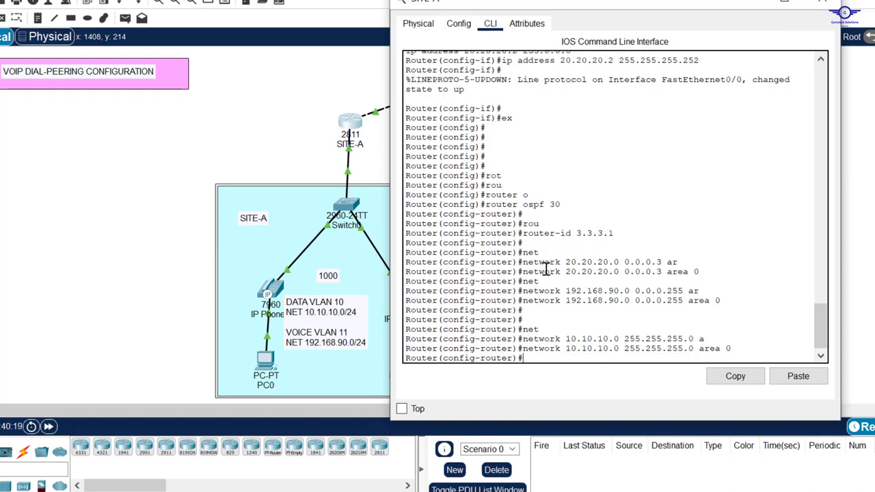
# Leave OSPF configuration on SITE-A, save the running configuration with do wr, and close the router window
pyautogui.write('ex')
pyautogui.press('Return')
pyautogui.press('Return')
pyautogui.press('Return')
pyautogui.press('Return')
pyautogui.write('do w')
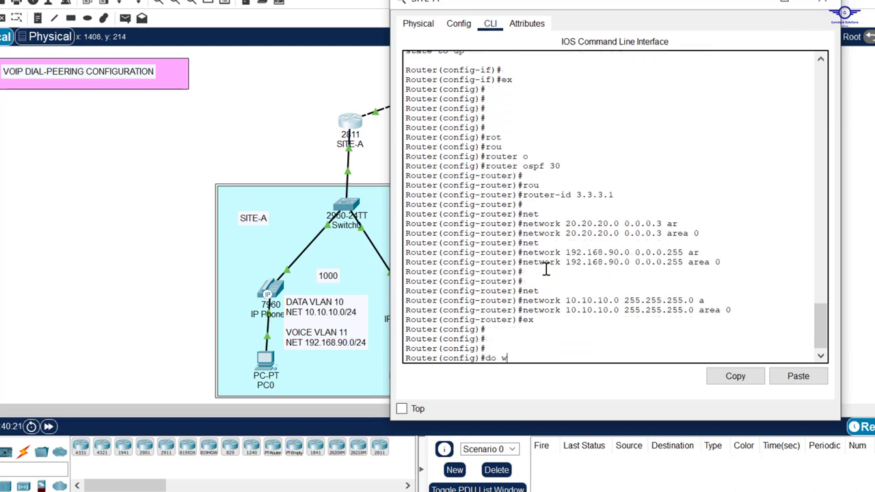
pyautogui.write('r')
pyautogui.press('Return')
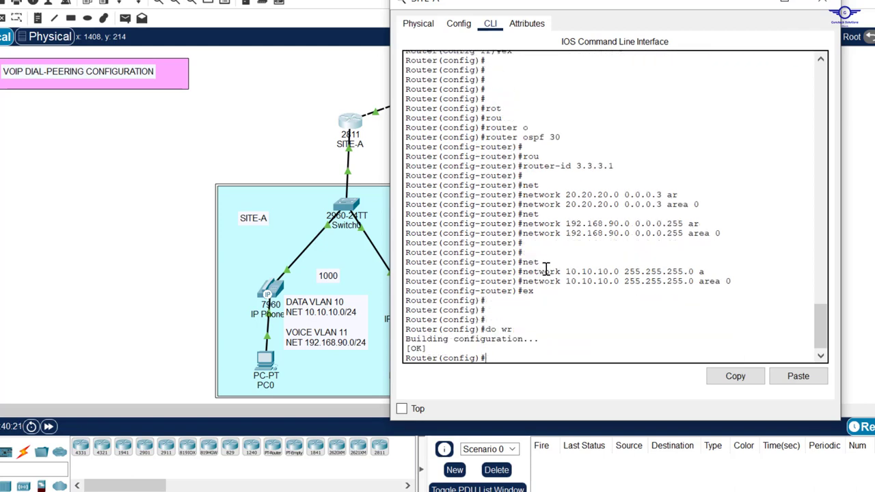
pyautogui.click(823, 12)
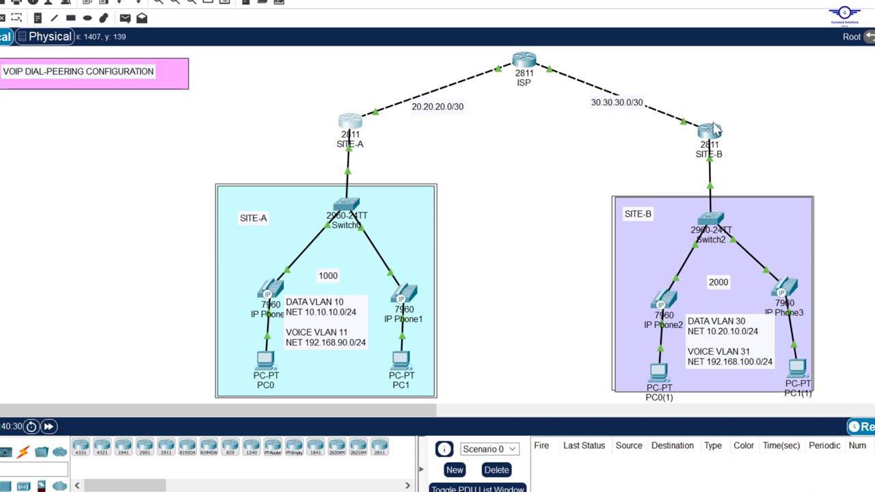
# Open the ISP router's command line and exit interface configuration to global configuration mode
pyautogui.click(524, 62)
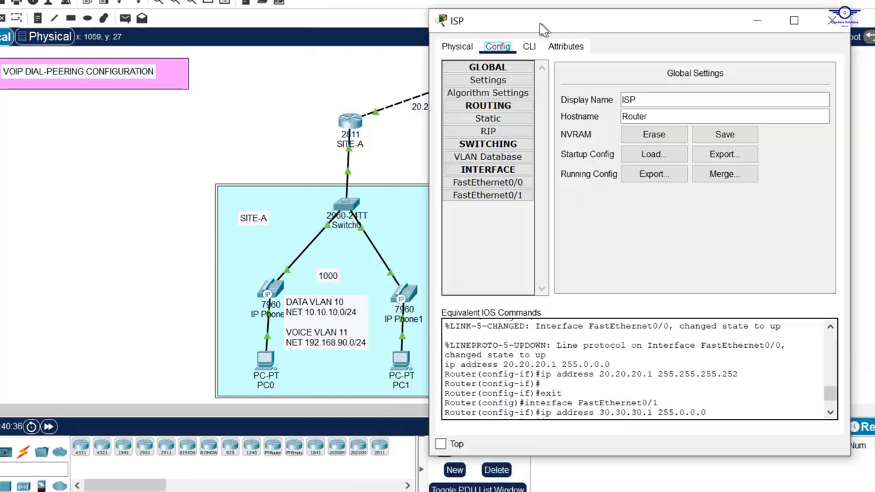
pyautogui.click(529, 46)
pyautogui.write('ex')
pyautogui.press('Return')
pyautogui.press('Return')
pyautogui.press('Return')
pyautogui.press('Return')
# Start OSPF process 30 on the ISP router and set its router ID to 3.3.1.1
pyautogui.write('router ospf 30')
pyautogui.press('Return')
pyautogui.press('Return')
pyautogui.press('Return')
pyautogui.write('router-id 3.3.1.1')
pyautogui.press('Return')
# Add network 20.20.20.0 with wildcard mask 0.0.0.3 to OSPF area 0 on the ISP router
pyautogui.write('network 20.20.20.0')
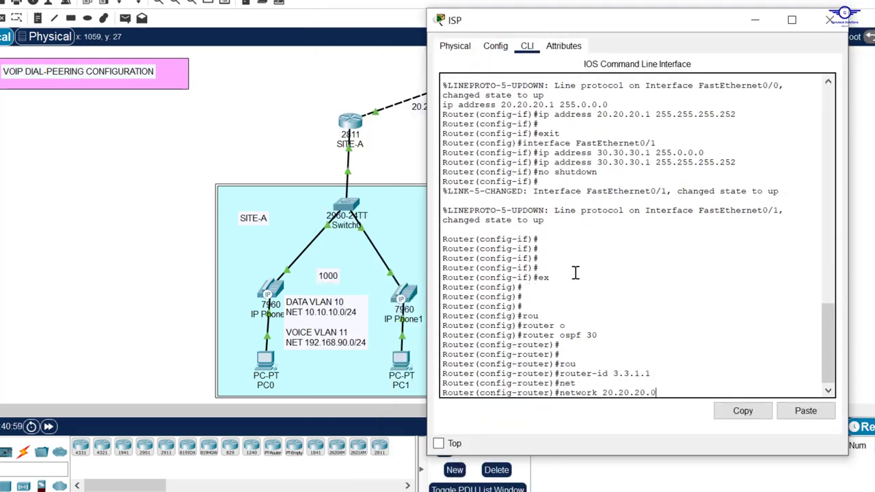
pyautogui.write(' 0.0.0.3 area 0')
pyautogui.press('Return')
pyautogui.press('Return')
pyautogui.press('Return')
# Add the ISP's 30.30.30.0/30 link network towards SITE-B to OSPF area 0 with wildcard mask 0.0.0.3
pyautogui.press('Up')
pyautogui.press('Up')
pyautogui.press('Down')
pyautogui.write('3')
pyautogui.press('Return')
pyautogui.press('Up')
pyautogui.press('Return')
# Exit interface configuration on SITE-B and start OSPF process 30 with router ID 3.3.2.1
pyautogui.write('ex')
pyautogui.press('Return')
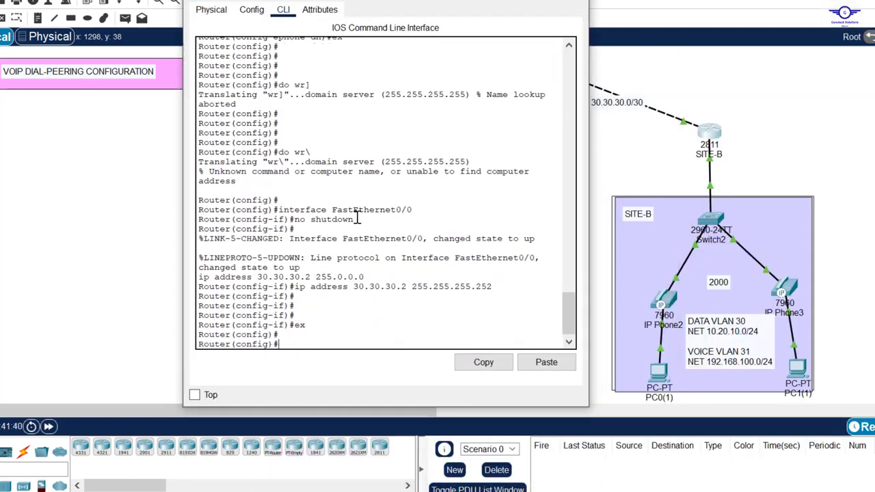
pyautogui.press('Return')
pyautogui.press('Return')
pyautogui.press('Return')
pyautogui.write('router ospf 30')
pyautogui.press('Return')
pyautogui.write('router-id 3.3.2.1')
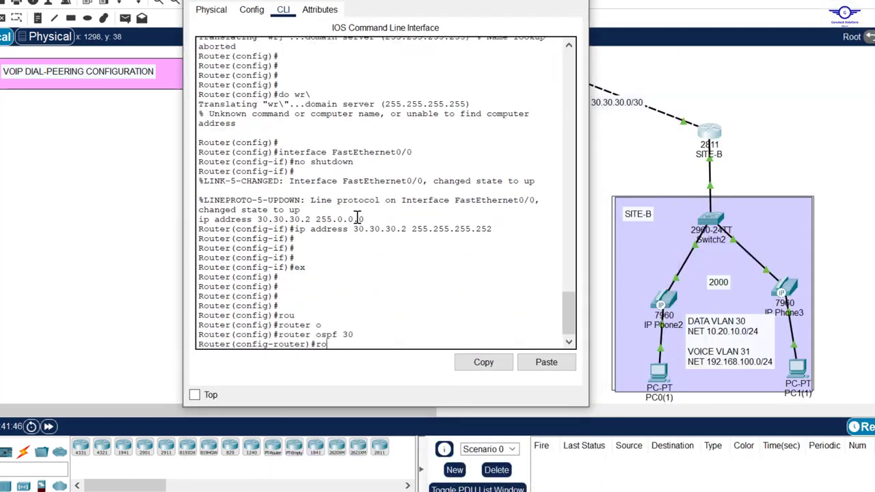
pyautogui.press('Return')
pyautogui.press('Return')
# Add data network 10.20.10.0 with wildcard mask 0.0.0.255 to OSPF area 0 on SITE-B
pyautogui.write('network 10.20.10.0 0.0.0.255 area 0')
pyautogui.press('Return')
pyautogui.press('Return')
pyautogui.press('Return')
# Add voice network 192.168.100.0 with wildcard mask 0.0.0.255 to OSPF area 0 on SITE-B
pyautogui.write('network 192.168.100.0 0.0.0.255 area 0')
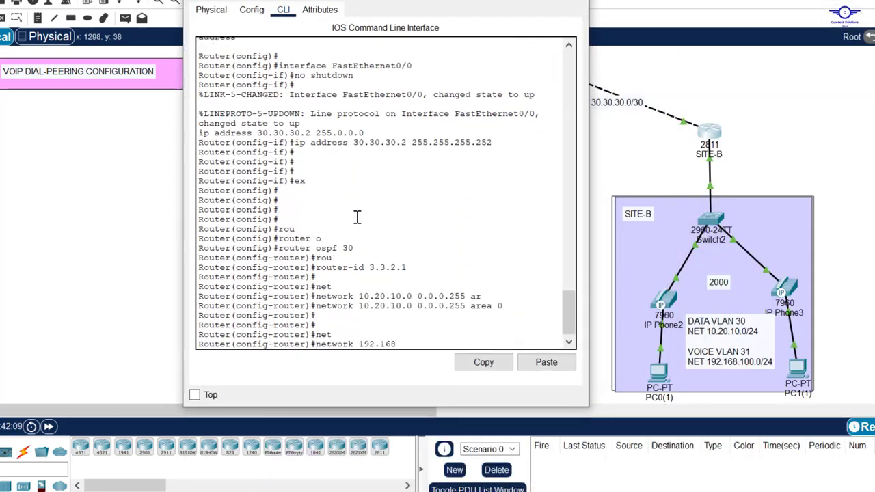
pyautogui.press('Return')
pyautogui.press('Return')
pyautogui.press('Return')
# Add network 30.30.30.0 with wildcard mask 0.0.0.3 to OSPF area 0 on SITE-B
pyautogui.write('network 30.30.30.0 0.0.0.3 ar')
pyautogui.press('Tab')
pyautogui.write('0')
pyautogui.press('Return')
# Leave OSPF configuration on SITE-B, save the running configuration with do wr, and close the router window
pyautogui.write('ex')
pyautogui.press('Return')
pyautogui.press('Return')
pyautogui.press('Return')
pyautogui.press('Return')
pyautogui.press('Return')
pyautogui.write('do')
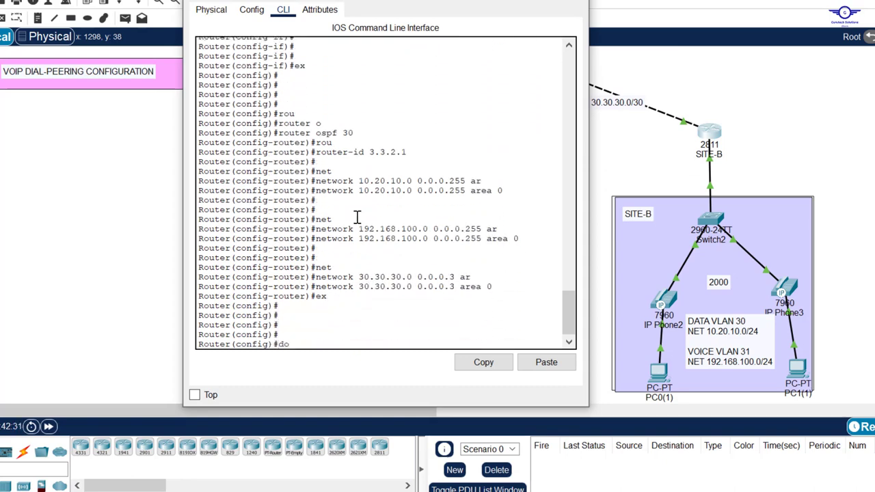
pyautogui.write(' wr')
pyautogui.press('Return')
pyautogui.press('Return')
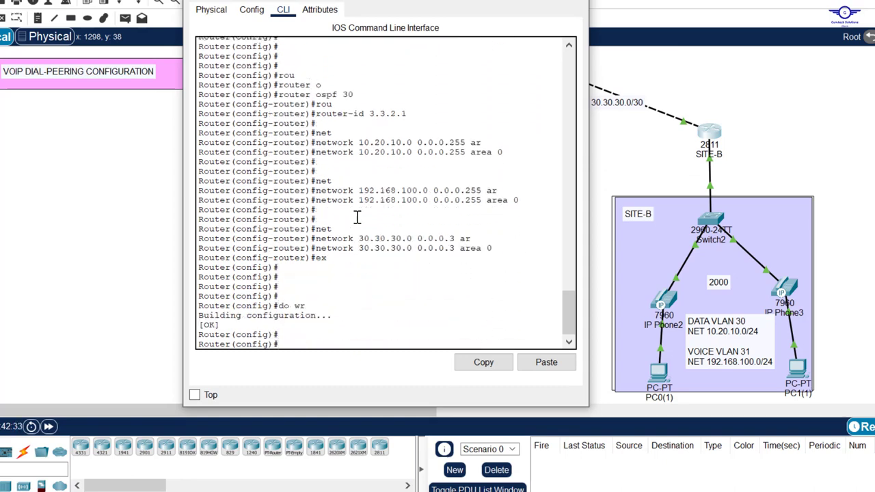
pyautogui.click(568, 11)
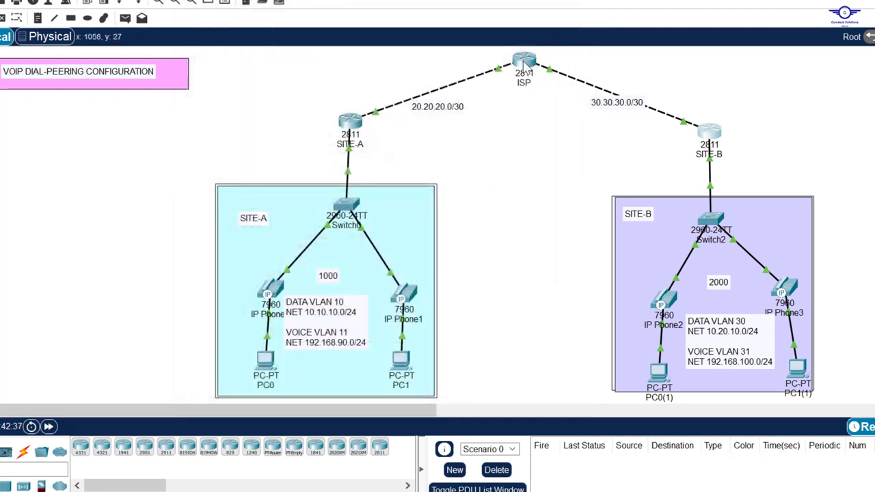
# Open the ISP router's command line and review its OSPF network statements
pyautogui.click(524, 61)
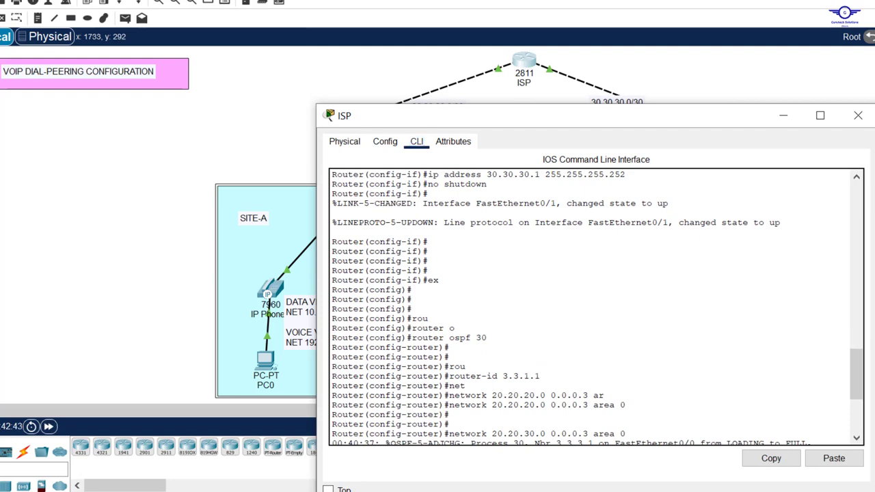
pyautogui.moveTo(670, 121); pyautogui.dragTo(657, 38)
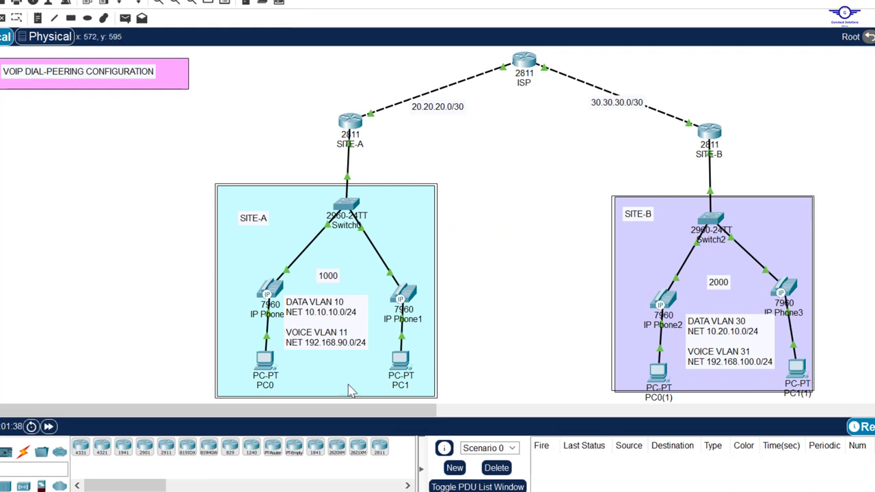
# Ping PC0(1) at 10.20.10.2 from PC0's command prompt to test connectivity between the sites, and close the prompt
pyautogui.moveTo(665, 384)
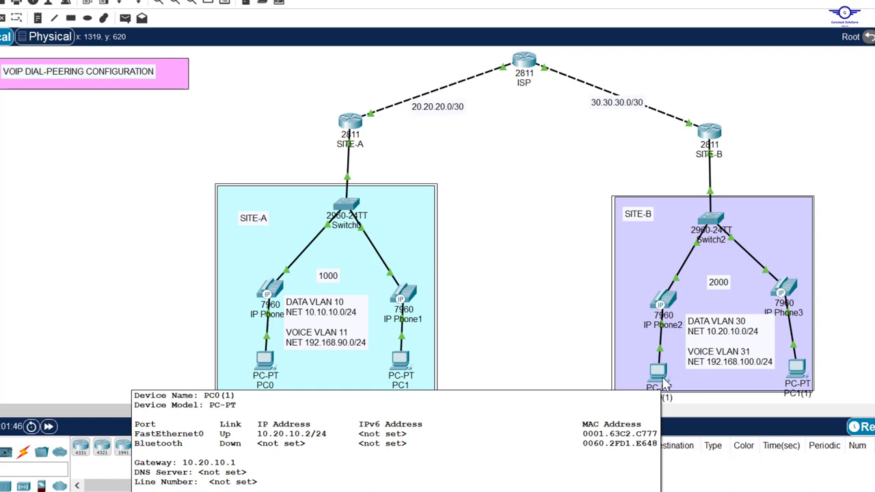
pyautogui.click(264, 361)
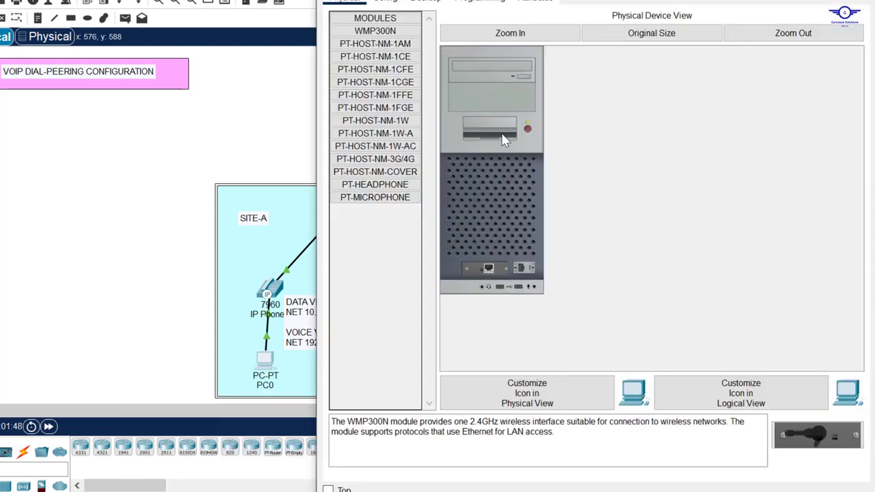
pyautogui.click(425, 2)
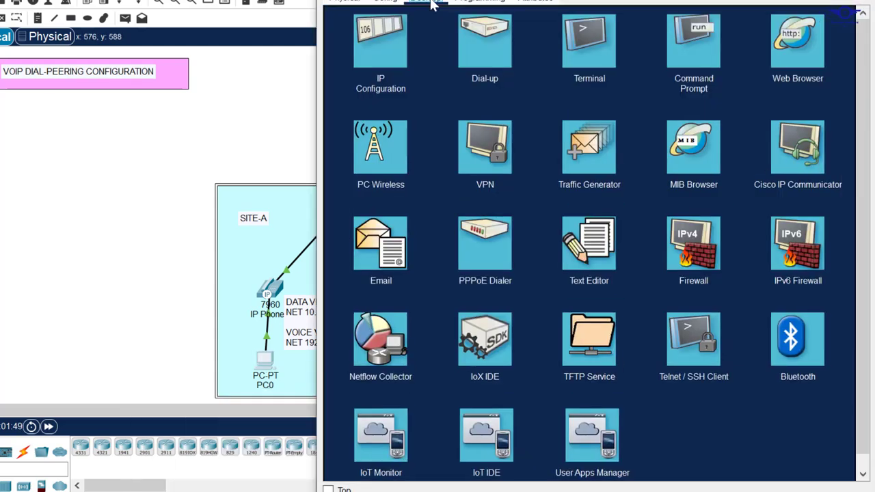
pyautogui.click(684, 70)
pyautogui.write('10')
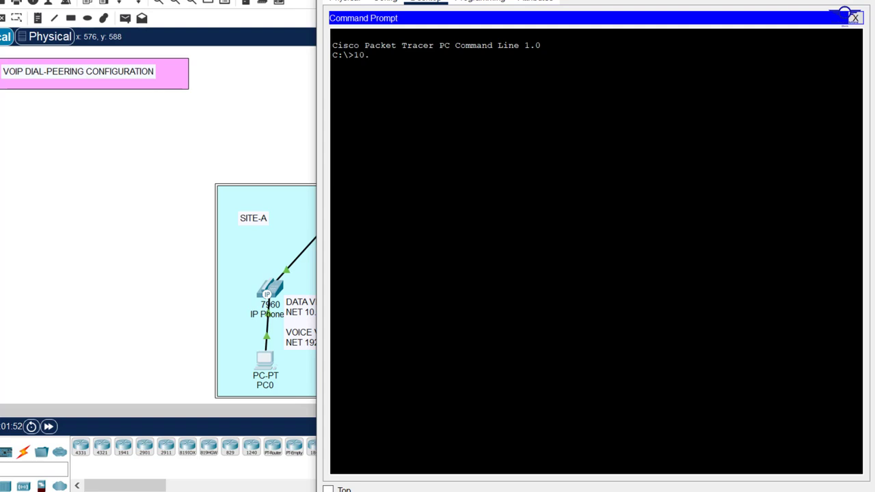
pyautogui.write('.20.10.2')
pyautogui.press('Return')
pyautogui.press('Up')
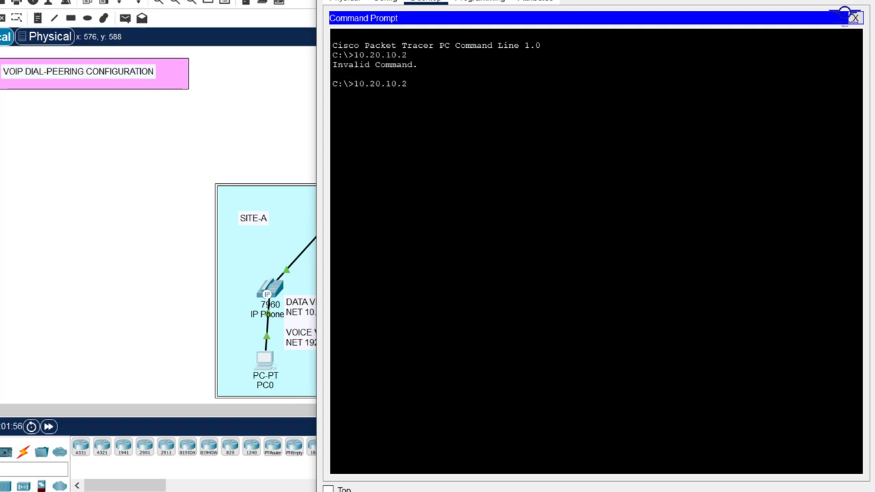
pyautogui.write('ping')
pyautogui.press('Return')
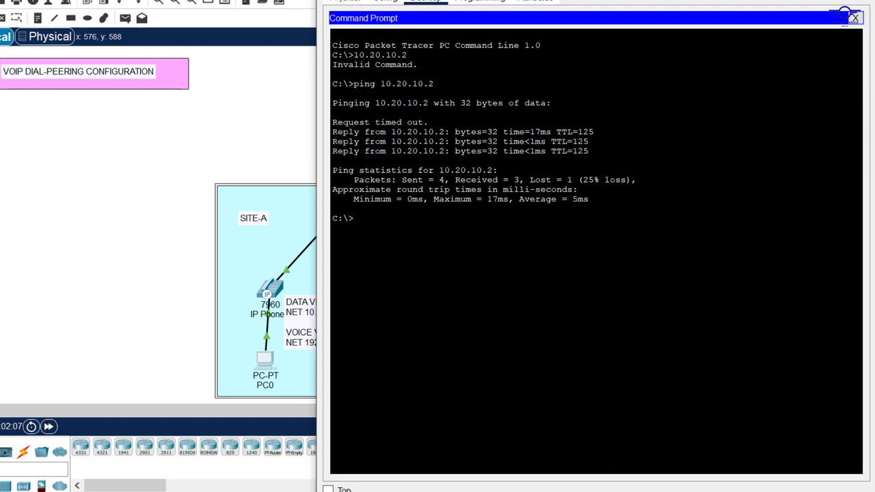
pyautogui.click(854, 18)
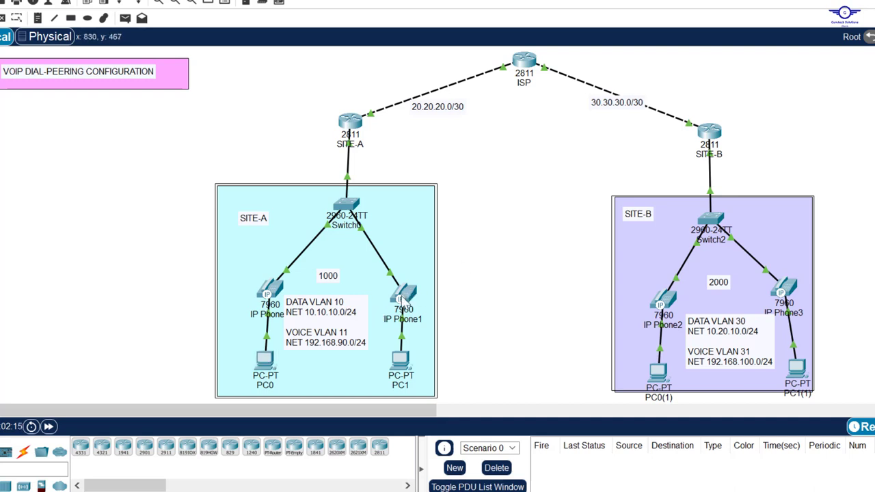
# Open IP Phone0's handset interface in SITE-A, dial 1002 and lift the handset to place the call
pyautogui.moveTo(405, 301)
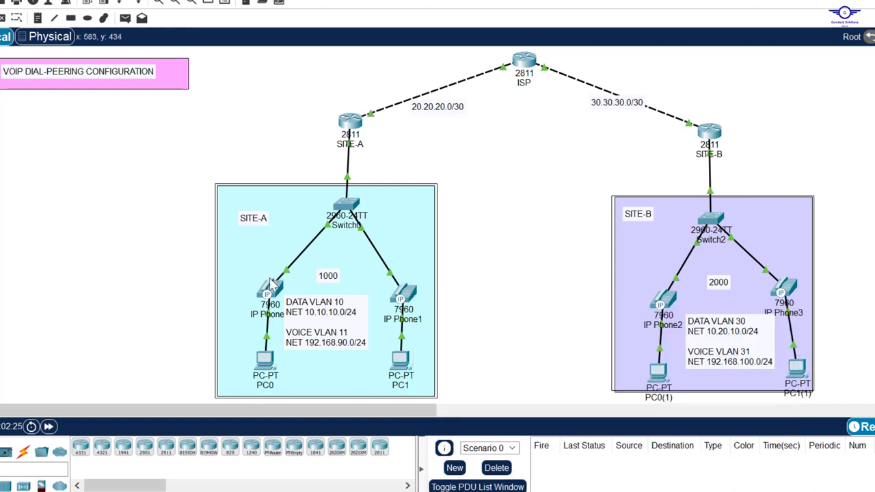
pyautogui.moveTo(273, 291)
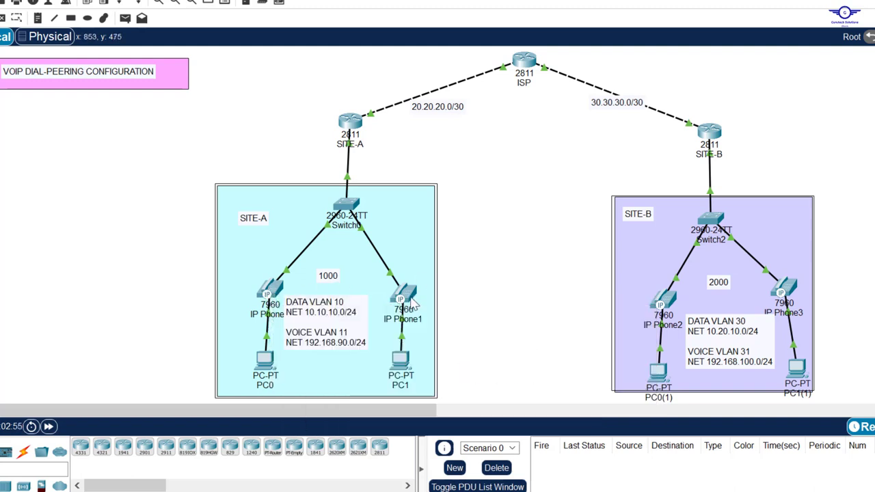
pyautogui.click(275, 297)
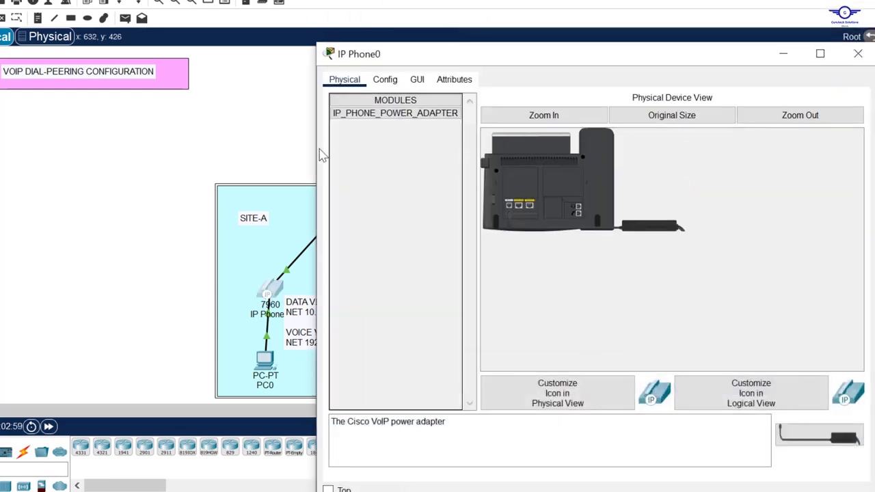
pyautogui.moveTo(311, 148); pyautogui.dragTo(387, 149)
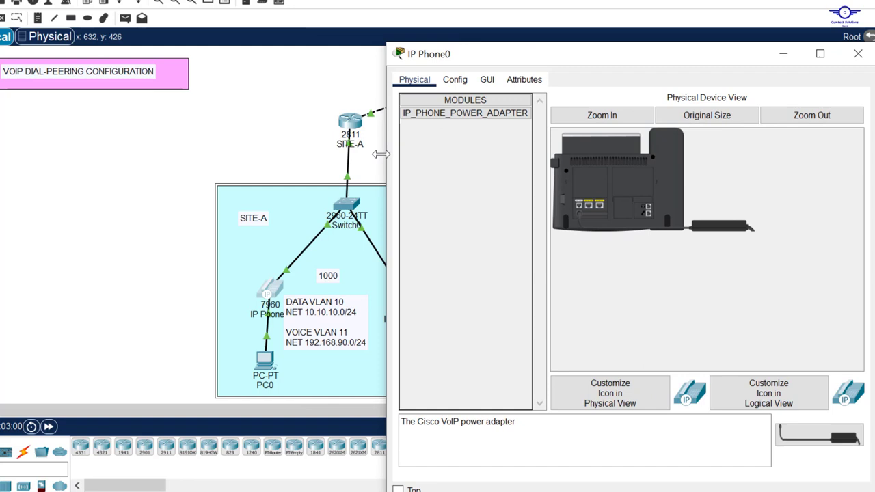
pyautogui.click(487, 80)
pyautogui.click(567, 236)
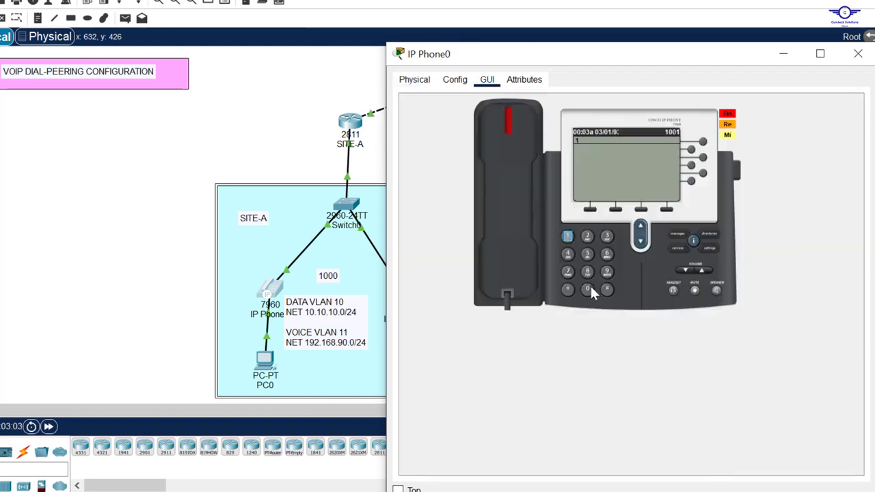
pyautogui.click(587, 290)
pyautogui.click(588, 290)
pyautogui.click(588, 236)
pyautogui.click(516, 120)
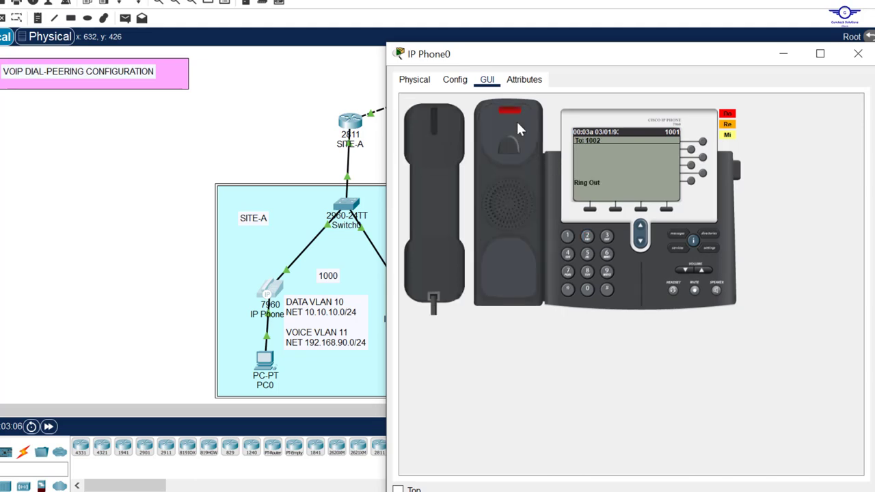
# Open IP Phone1's handset interface, answer the incoming call, and hang up
pyautogui.moveTo(222, 103); pyautogui.dragTo(406, 293)
pyautogui.click(406, 292)
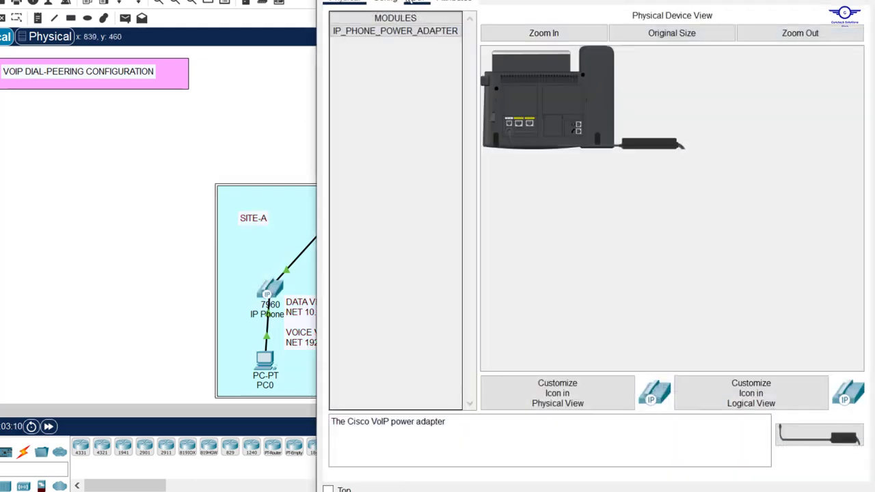
pyautogui.click(417, 3)
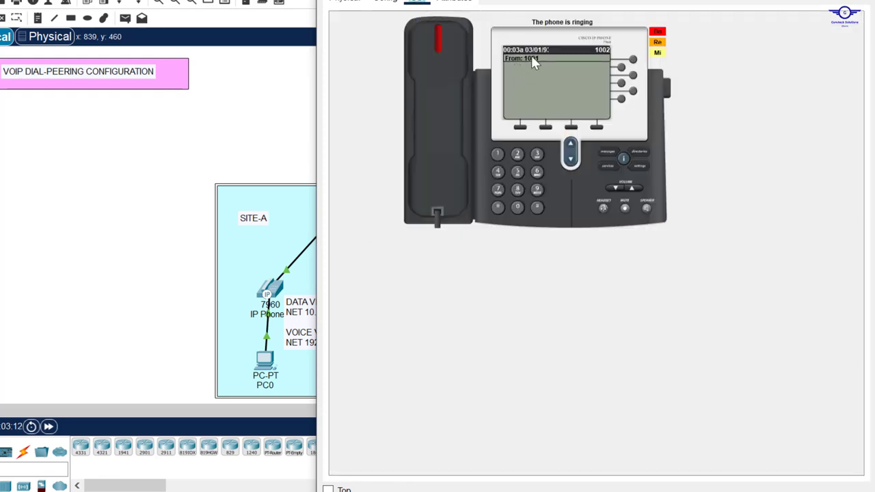
pyautogui.click(441, 44)
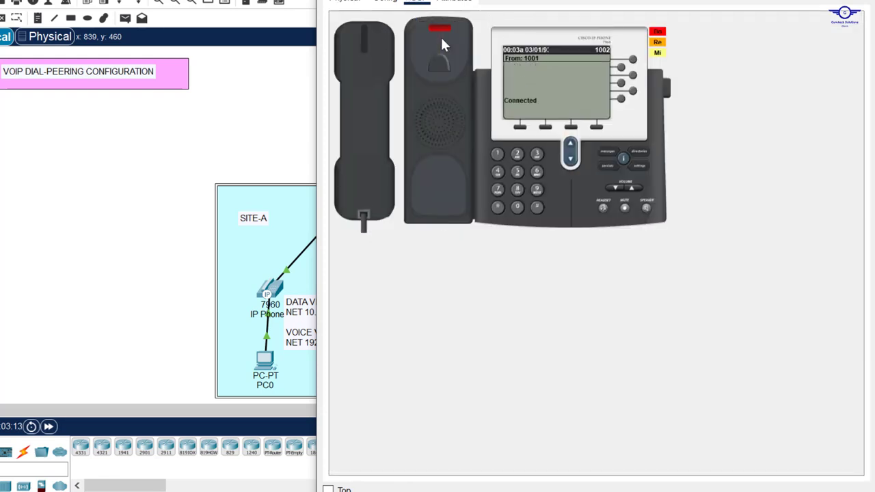
pyautogui.click(372, 50)
pyautogui.click(228, 301)
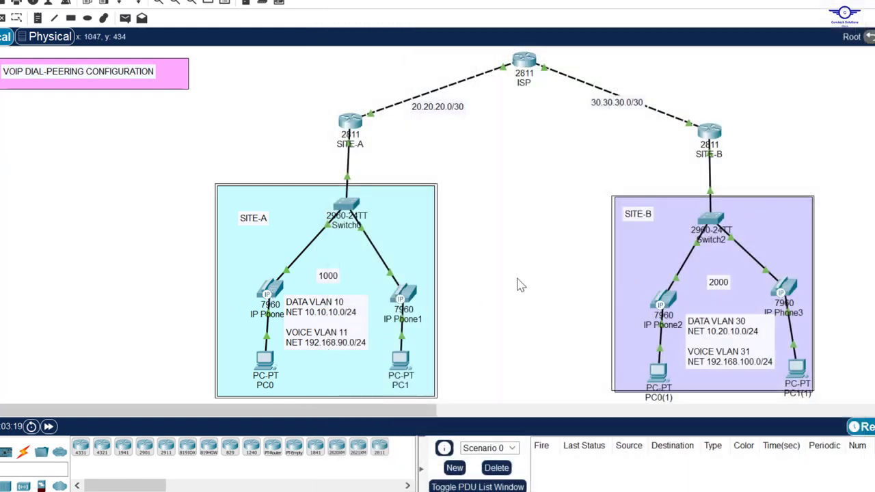
# Check the line numbers of the SITE-B phones, try calling 2001 from IP Phone0, and close the phone window
pyautogui.moveTo(670, 303)
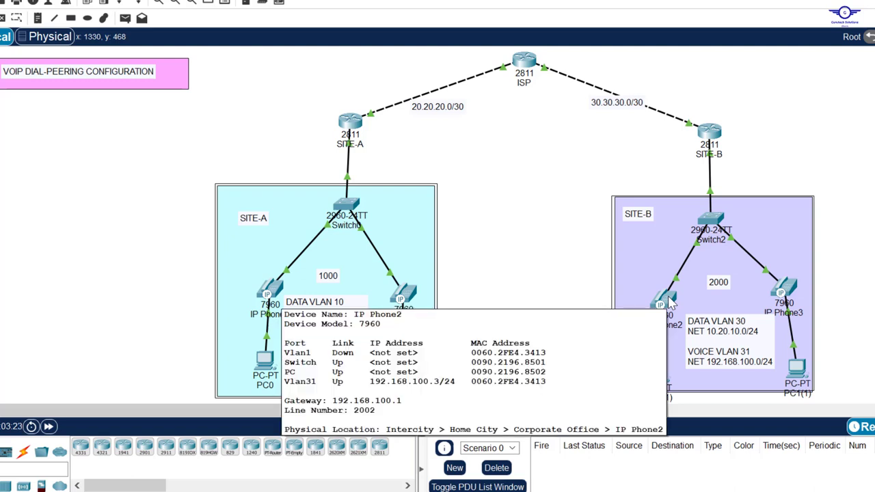
pyautogui.moveTo(797, 289)
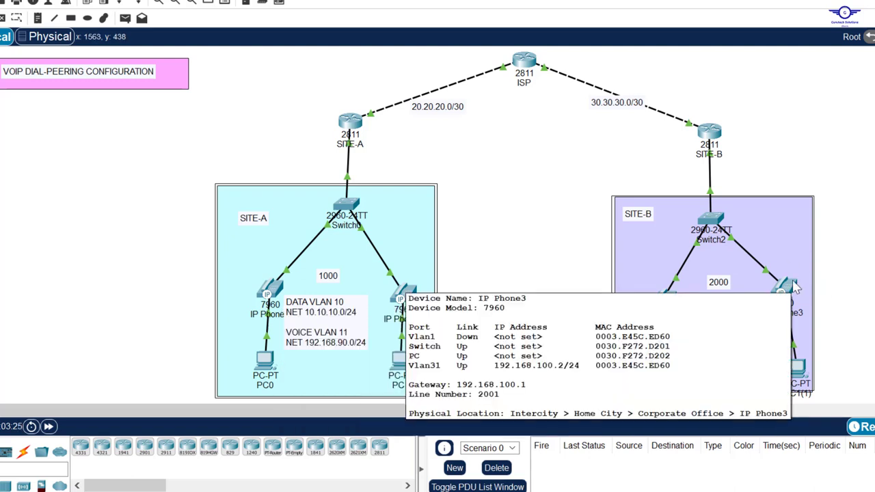
pyautogui.click(271, 291)
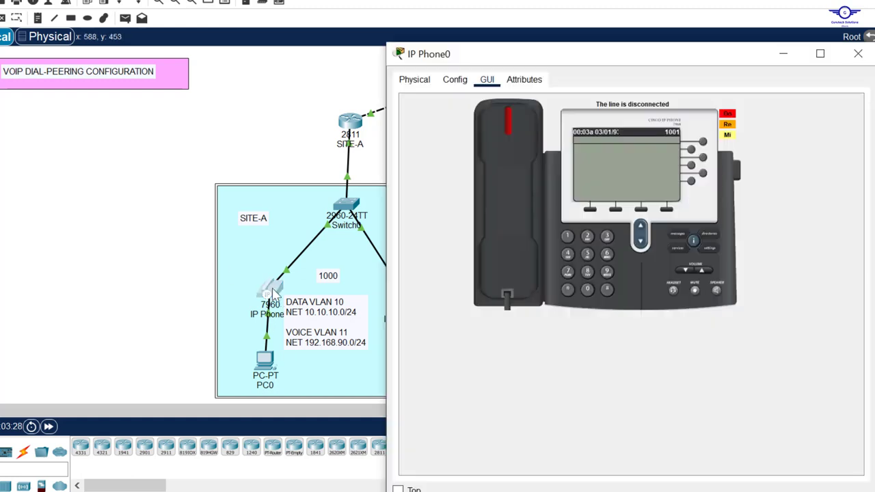
pyautogui.click(588, 236)
pyautogui.click(587, 290)
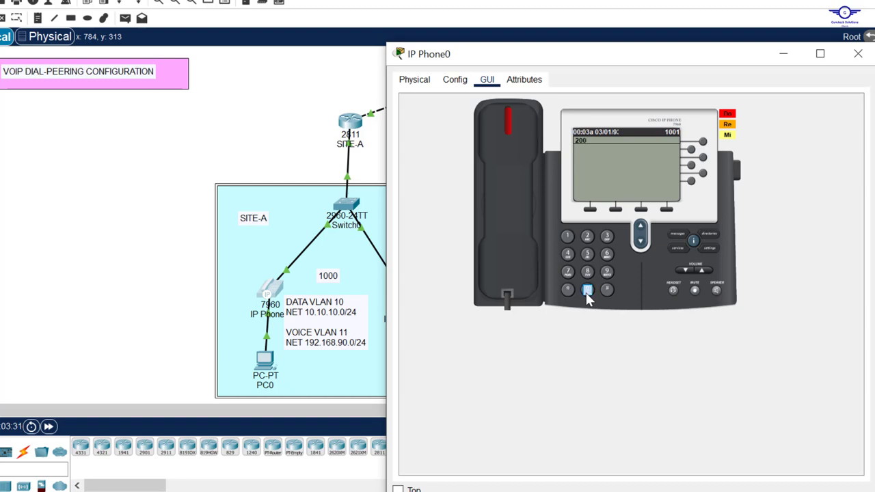
pyautogui.click(568, 236)
pyautogui.click(501, 123)
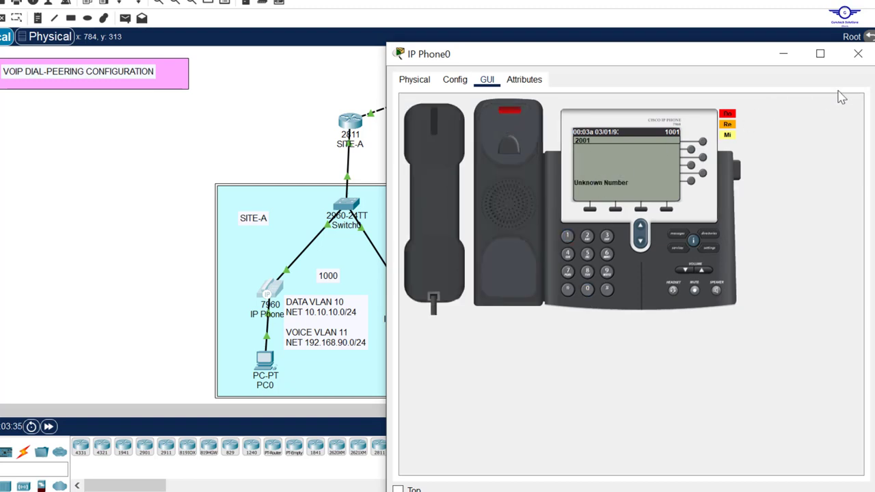
pyautogui.click(858, 53)
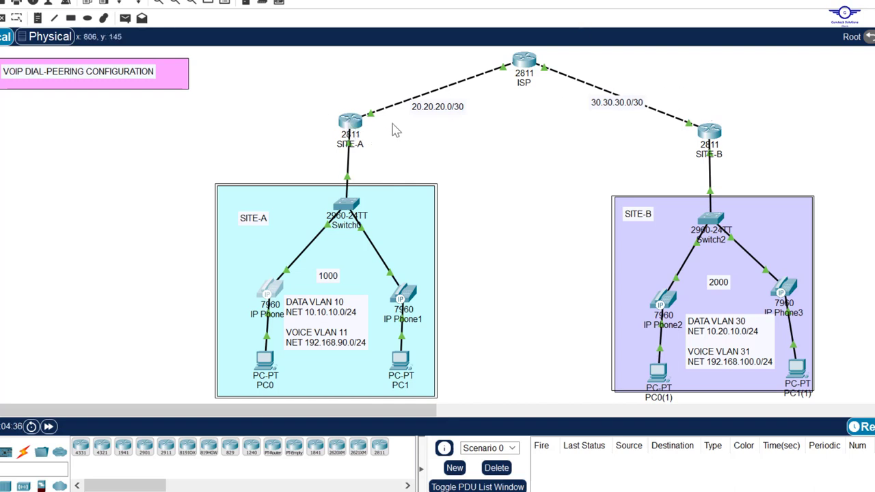
# Open the SITE-A router's command line and enter global configuration mode
pyautogui.click(350, 122)
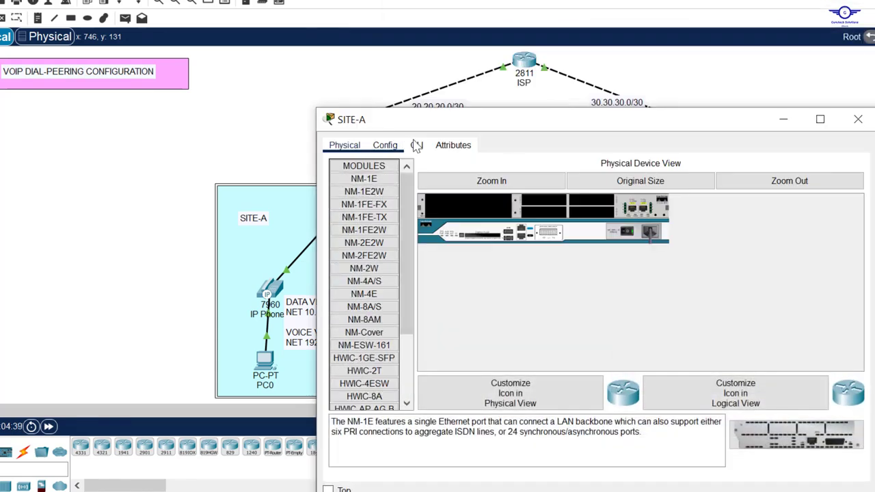
pyautogui.click(417, 145)
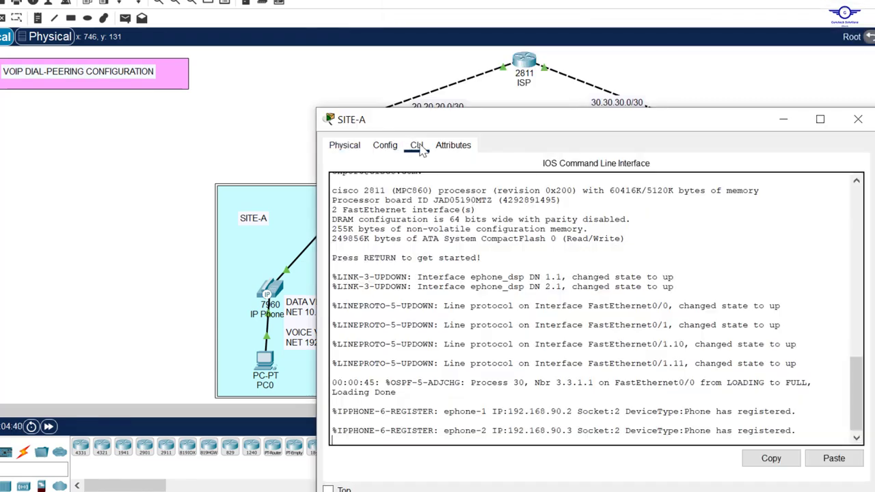
pyautogui.press('Return')
pyautogui.press('Return')
pyautogui.press('Return')
pyautogui.press('Return')
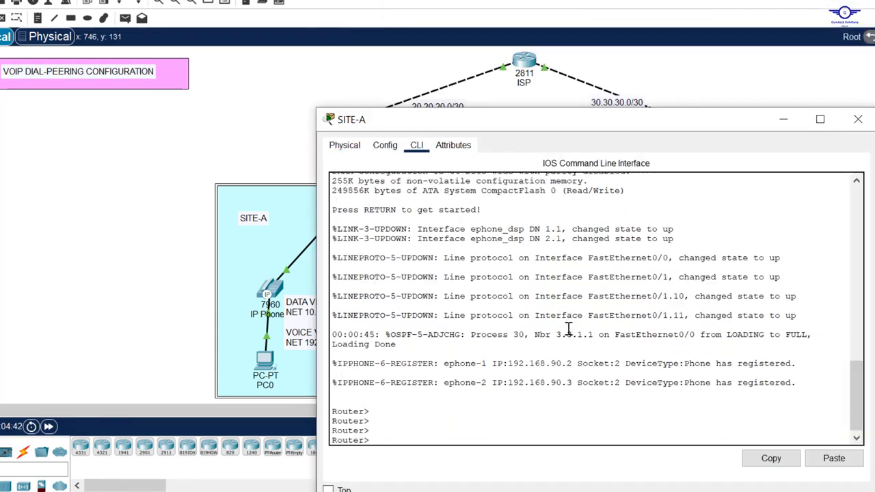
pyautogui.write('en')
pyautogui.press('Return')
pyautogui.press('Return')
pyautogui.press('Return')
pyautogui.press('Return')
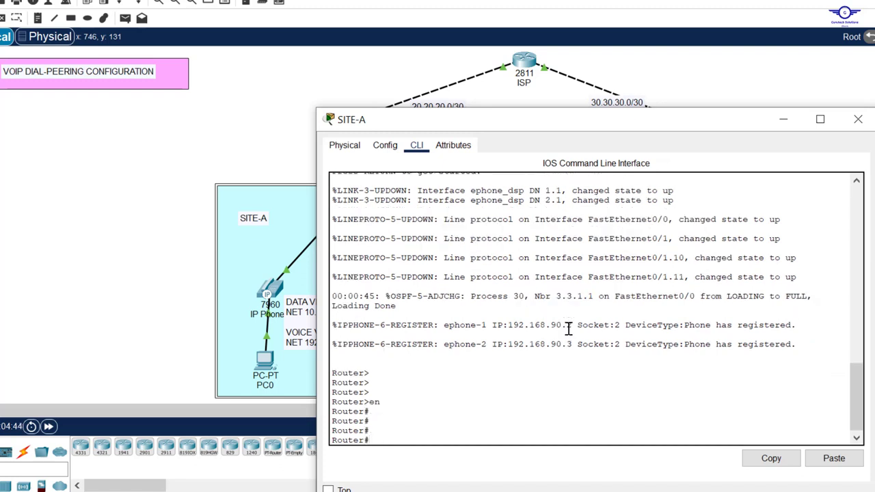
pyautogui.write('conf t')
pyautogui.press('Return')
pyautogui.press('Return')
pyautogui.press('Return')
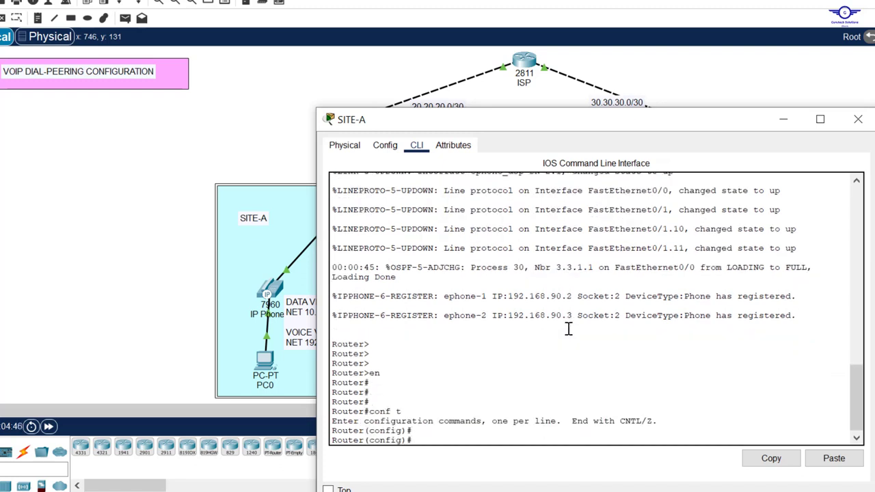
pyautogui.moveTo(518, 120); pyautogui.dragTo(586, 26)
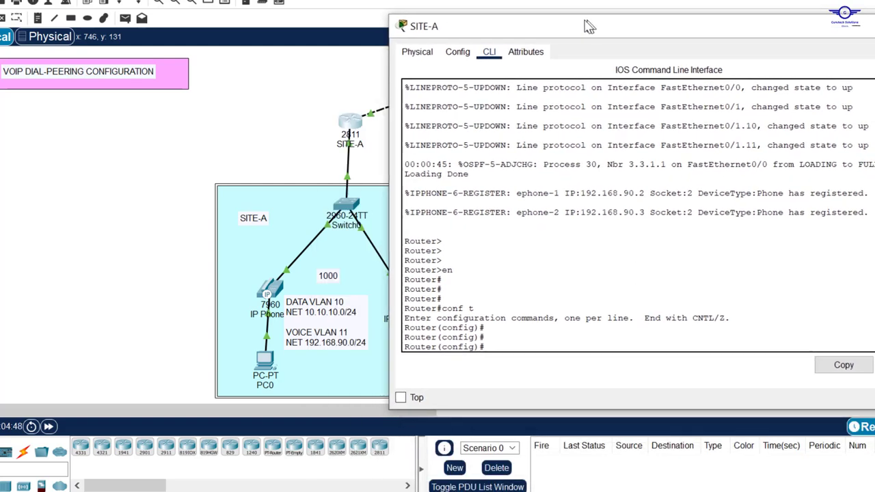
# Try to create the VoIP dial peer on SITE-A with the command dial-peer 1 voip
pyautogui.write('dial')
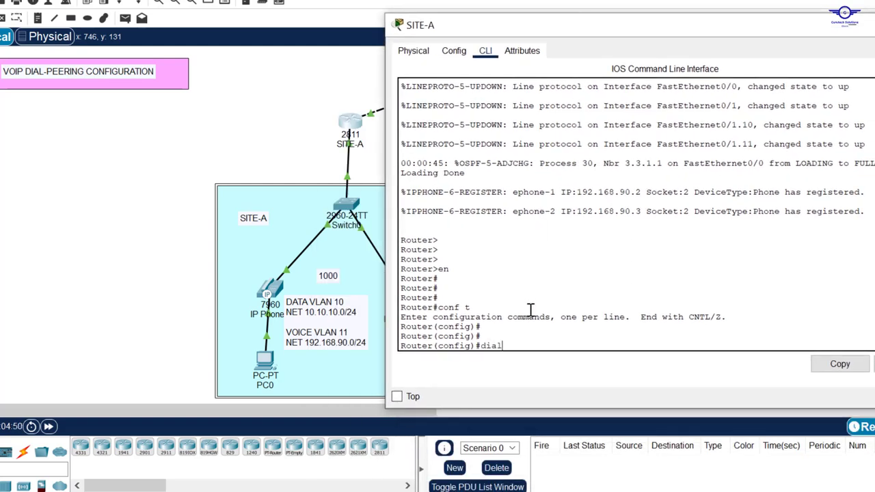
pyautogui.write('-p')
pyautogui.press('Tab')
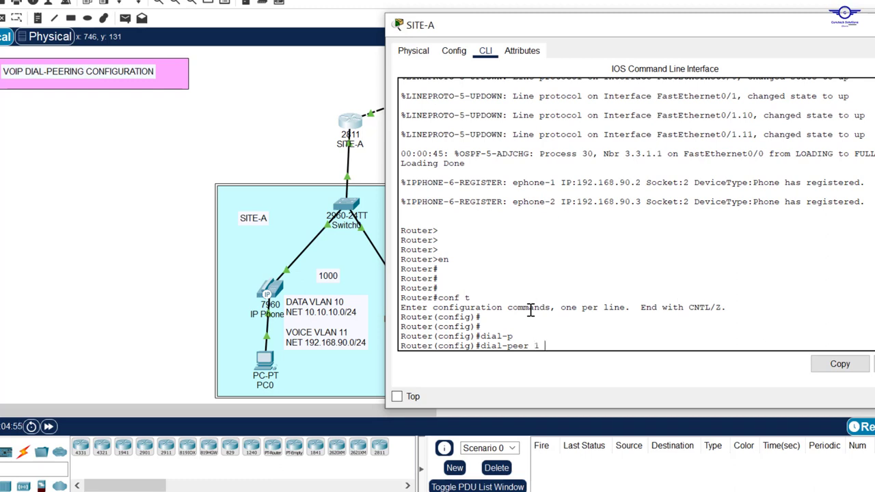
pyautogui.write('1 vo')
pyautogui.press('Tab')
pyautogui.write('i')
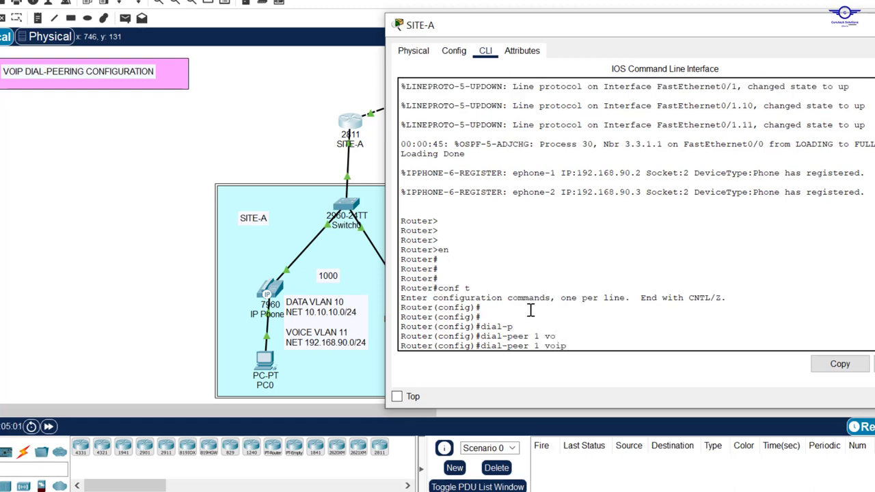
pyautogui.write('p')
pyautogui.press('Return')
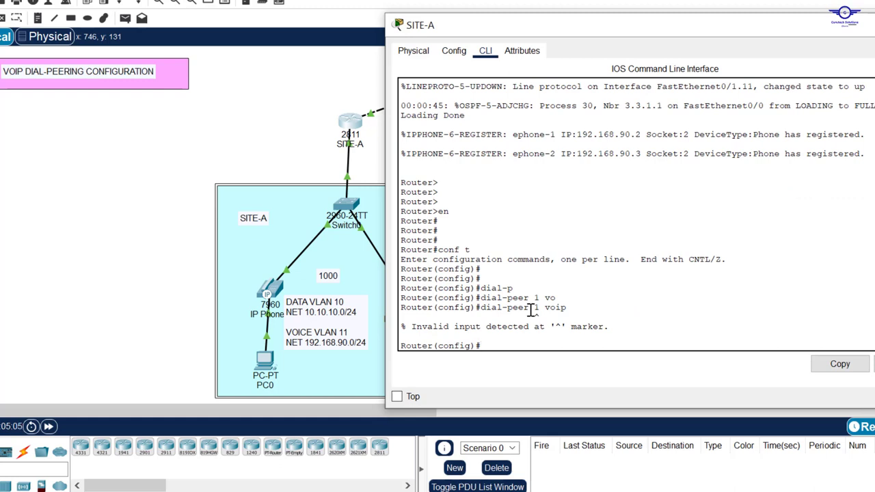
# Create VoIP dial peer 1 on SITE-A with the command dial-peer voice 1 voip
pyautogui.press('Up')
pyautogui.press('BackSpace')
pyautogui.press('BackSpace')
pyautogui.press('BackSpace')
pyautogui.press('Tab')
pyautogui.write('1')
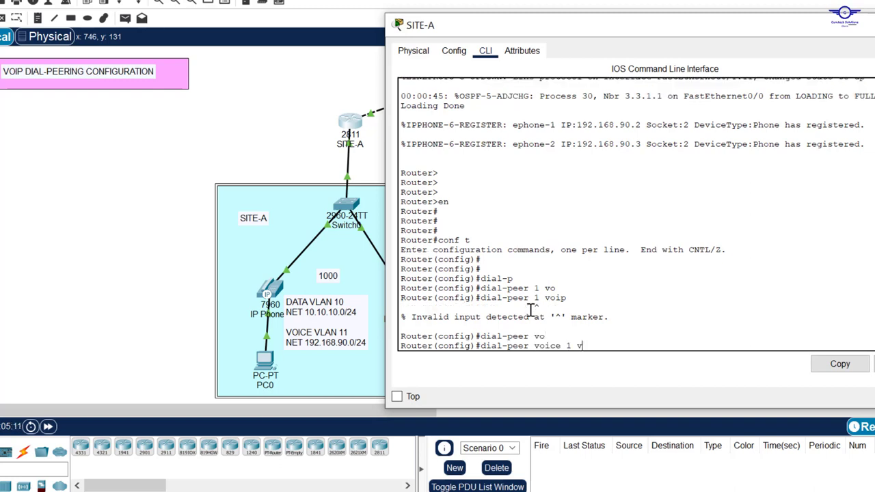
pyautogui.write(' v')
pyautogui.press('Tab')
pyautogui.press('Return')
pyautogui.press('Return')
pyautogui.press('Return')
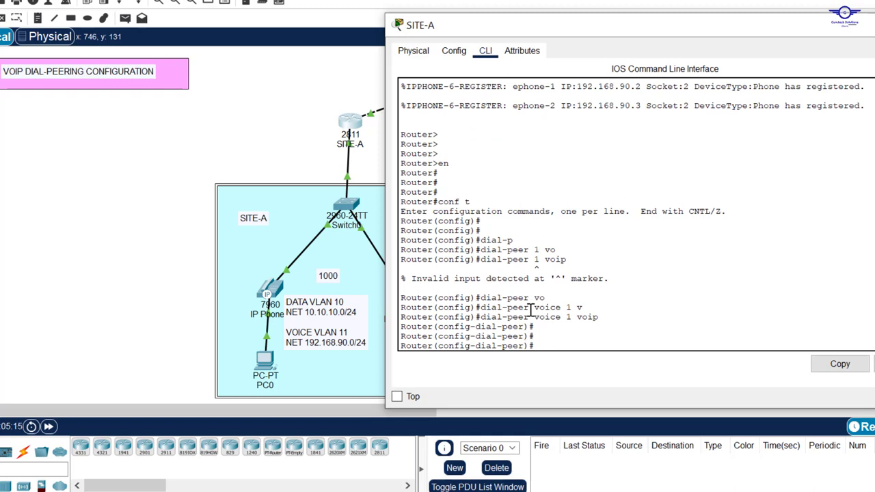
# Check SITE-B's number range in the topology and set SITE-A's dial-peer destination pattern to 2..
pyautogui.click(302, 141)
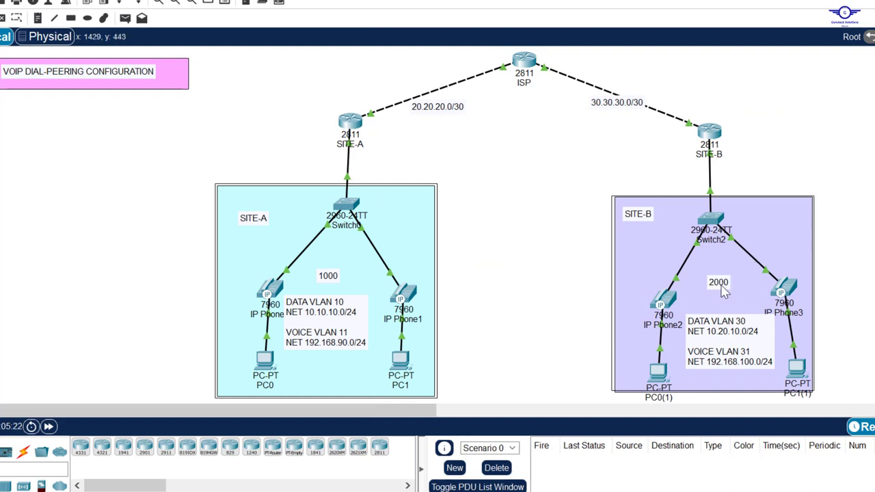
pyautogui.click(350, 126)
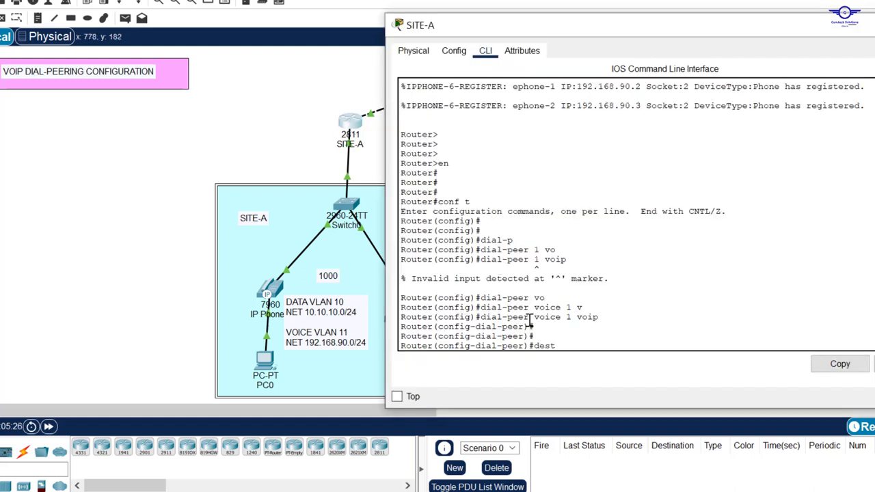
pyautogui.press('Tab')
pyautogui.write('2')
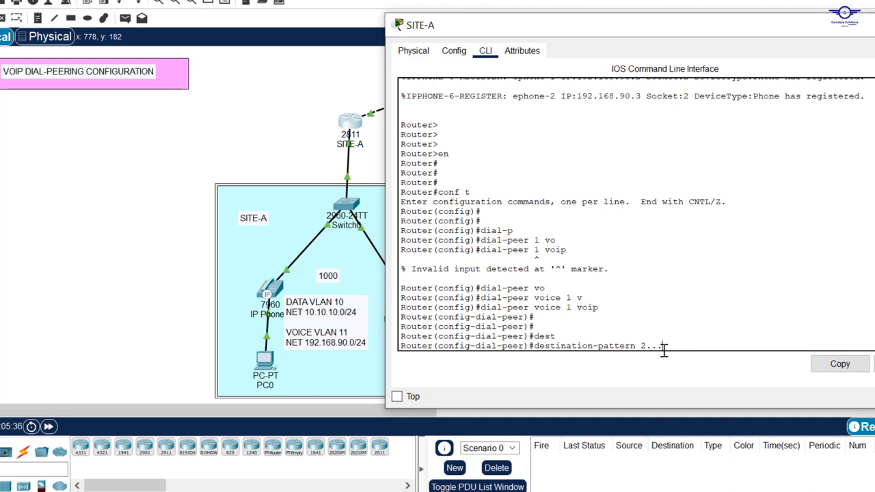
pyautogui.press('Return')
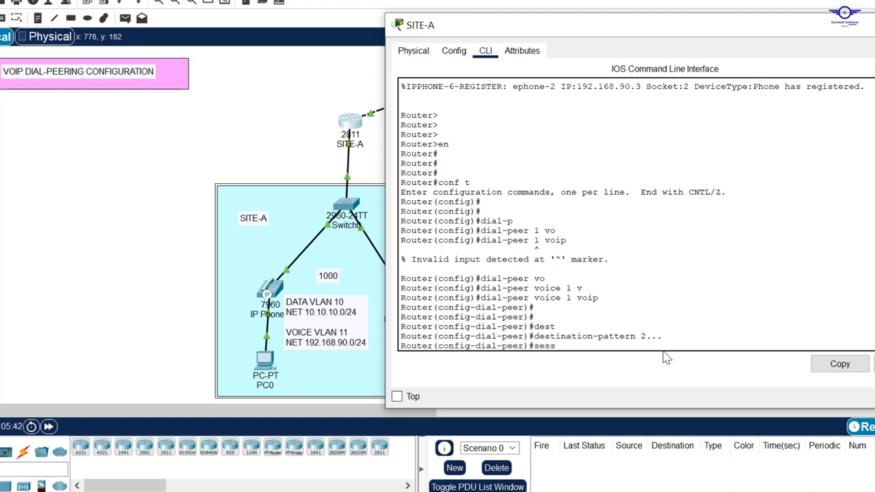
# Set SITE-A's dial-peer session target to ipv4:192.168.100.1, SITE-B's voice gateway, and save the configuration
pyautogui.write('sessi')
pyautogui.press('Tab')
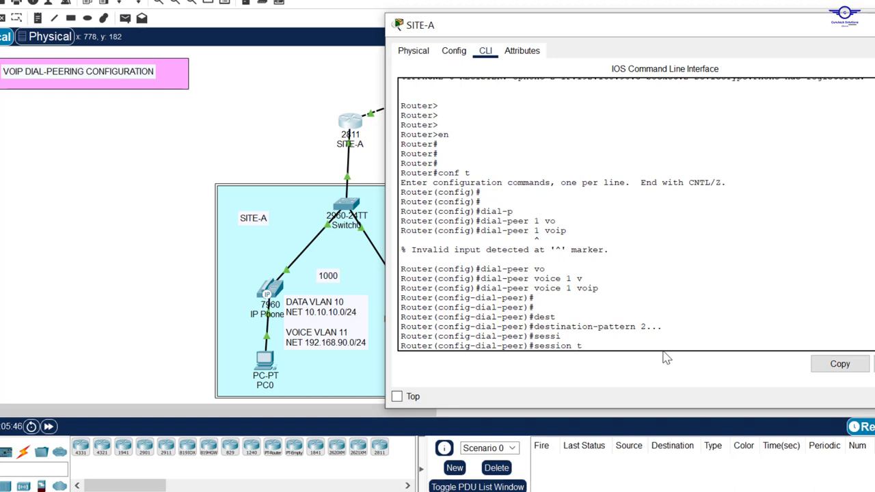
pyautogui.write('tar')
pyautogui.press('Tab')
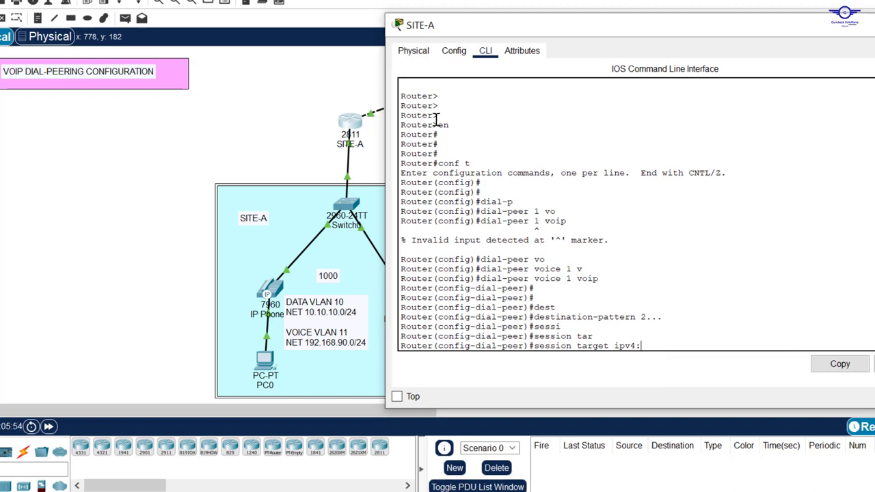
pyautogui.click(297, 103)
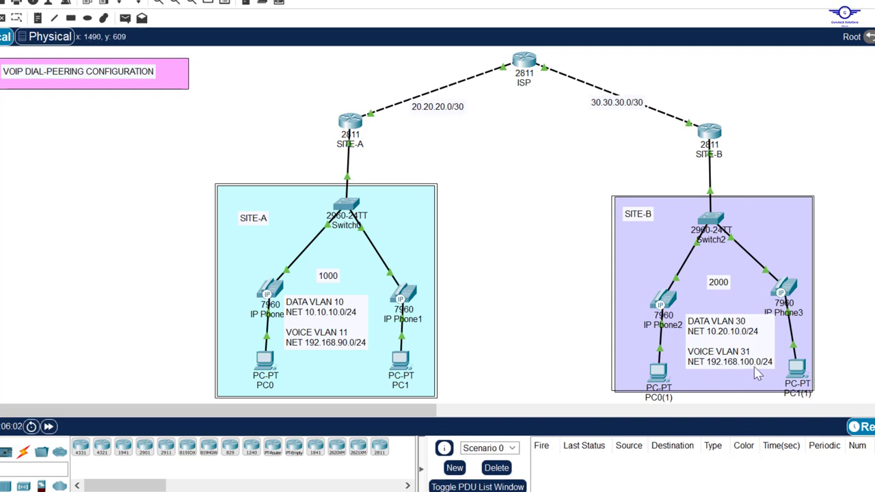
pyautogui.click(350, 124)
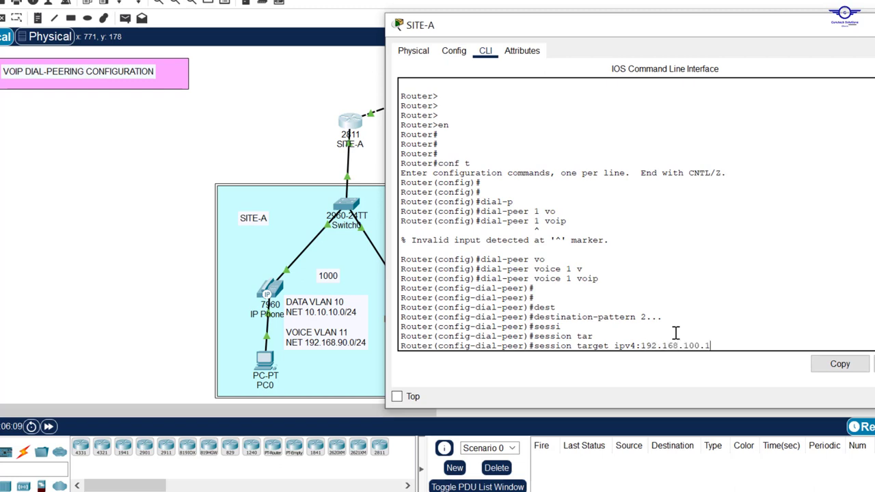
pyautogui.press('Return')
pyautogui.press('Return')
pyautogui.press('Return')
pyautogui.press('Return')
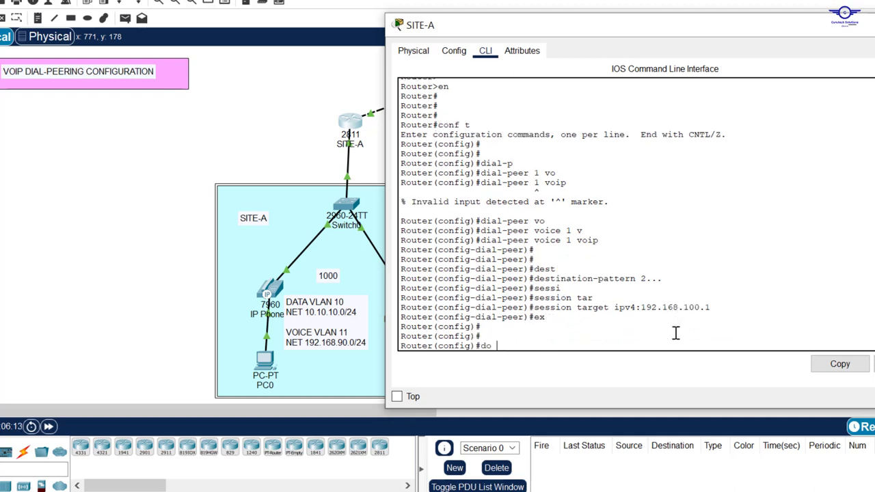
pyautogui.write('do wr')
pyautogui.press('Return')
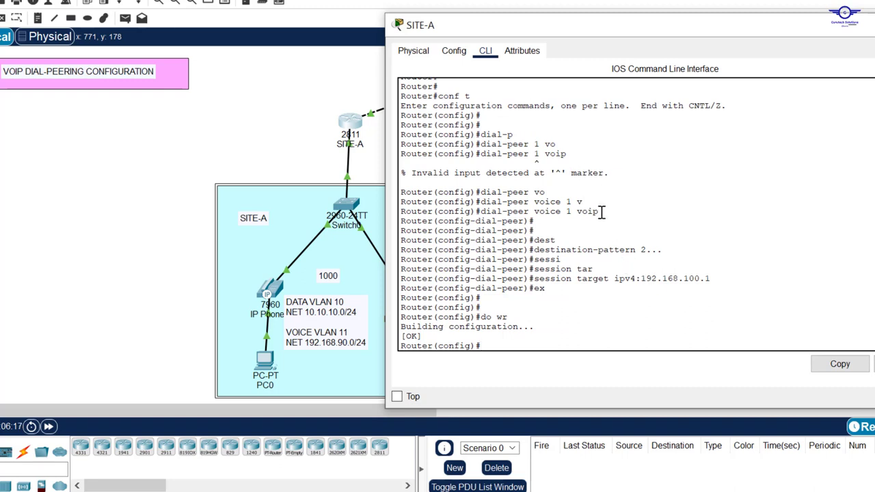
# Review the dial-peer tag, type and destination pattern commands entered on SITE-A, and close the router window
pyautogui.moveTo(600, 211); pyautogui.dragTo(481, 210)
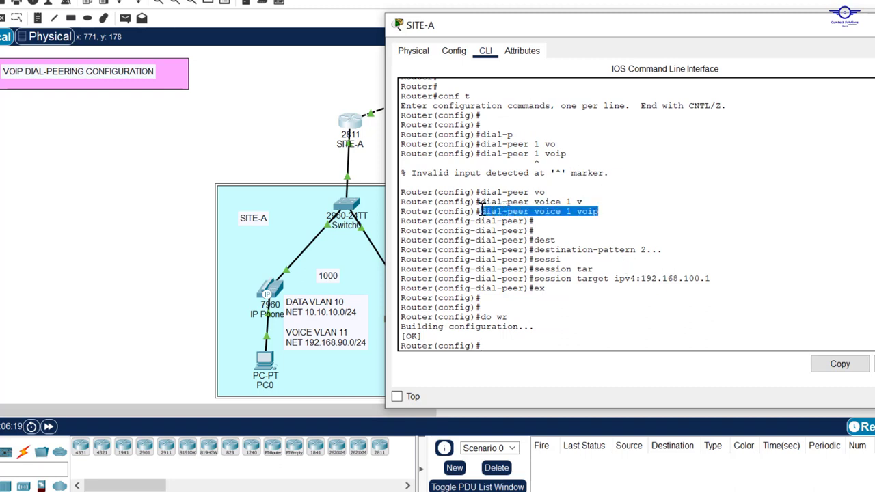
pyautogui.click(573, 214)
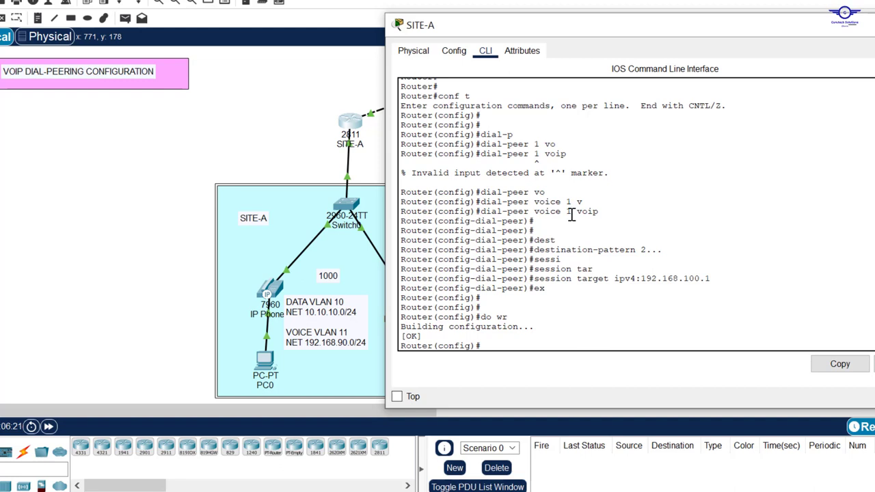
pyautogui.doubleClick(570, 213)
pyautogui.moveTo(604, 212); pyautogui.dragTo(577, 212)
pyautogui.moveTo(618, 256); pyautogui.dragTo(544, 250)
pyautogui.click(543, 250)
pyautogui.moveTo(645, 250); pyautogui.dragTo(653, 250)
pyautogui.moveTo(643, 251); pyautogui.dragTo(664, 251)
pyautogui.click(852, 25)
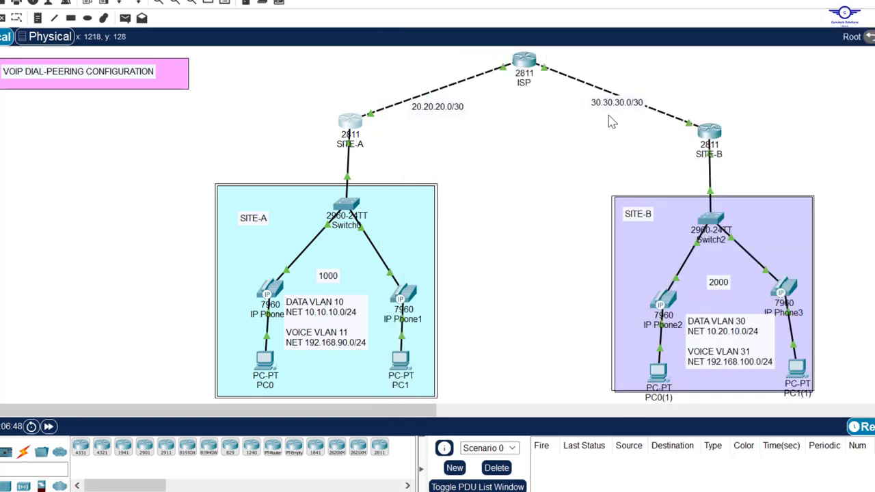
# Open the SITE-B router's command line and enter global configuration mode
pyautogui.click(709, 131)
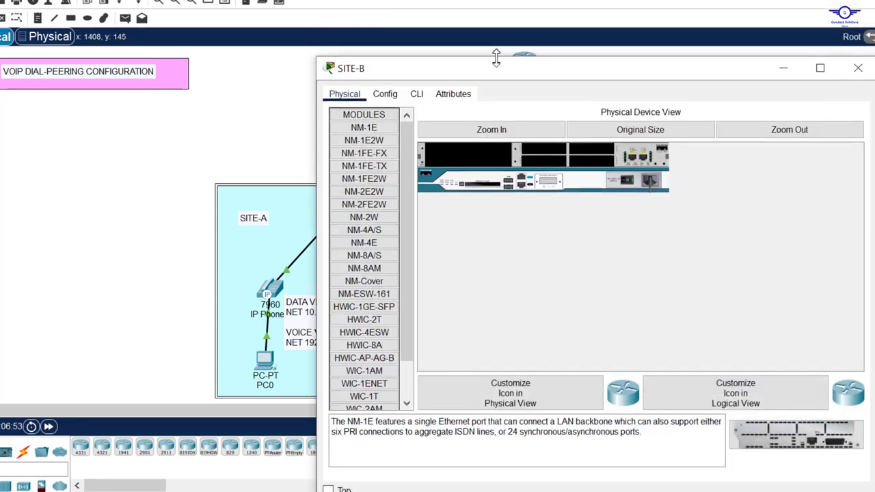
pyautogui.click(416, 96)
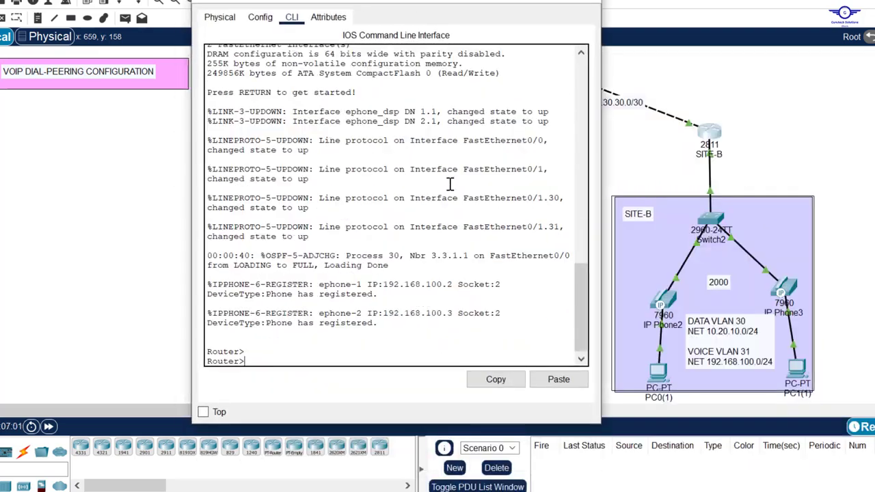
pyautogui.write('conf t')
pyautogui.press('Return')
pyautogui.press('Return')
pyautogui.press('Return')
pyautogui.press('Return')
# Create VoIP dial peer 1 on SITE-B with dial-peer voice 1 voip and destination pattern 1..
pyautogui.write('dial-p')
pyautogui.press('Tab')
pyautogui.write('v')
pyautogui.press('Tab')
pyautogui.write('1 v')
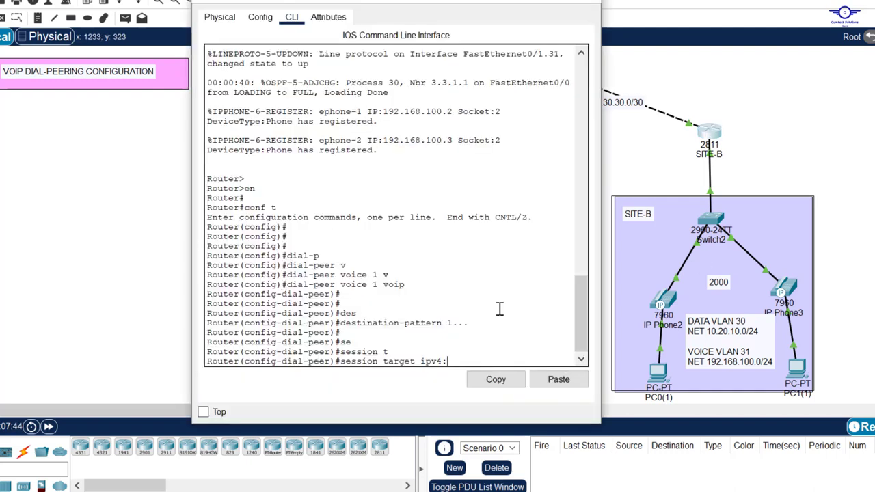
# Set SITE-B's dial-peer session target to ipv4:192.168.90.1, save the configuration, and close the router window
pyautogui.write('192.168.90.1')
pyautogui.press('Return')
pyautogui.write('ex')
pyautogui.press('Return')
pyautogui.press('Return')
pyautogui.press('Return')
pyautogui.write('d')
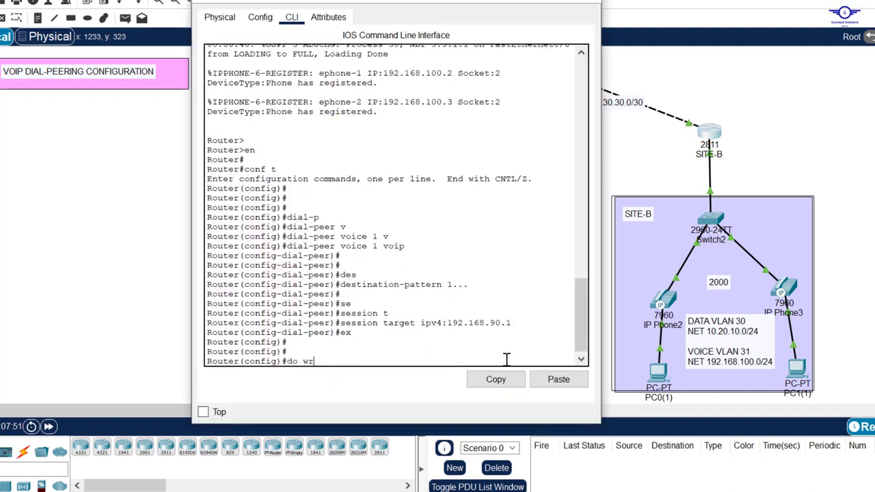
pyautogui.write('o wr')
pyautogui.press('Return')
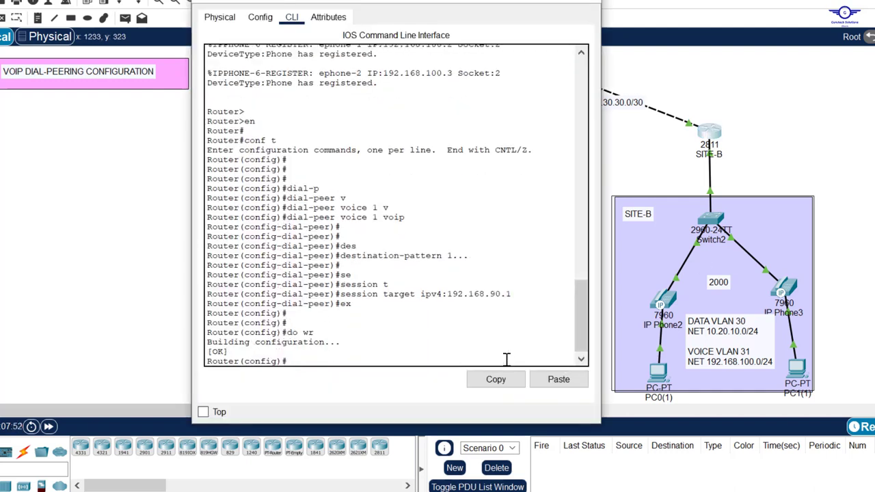
pyautogui.click(586, 2)
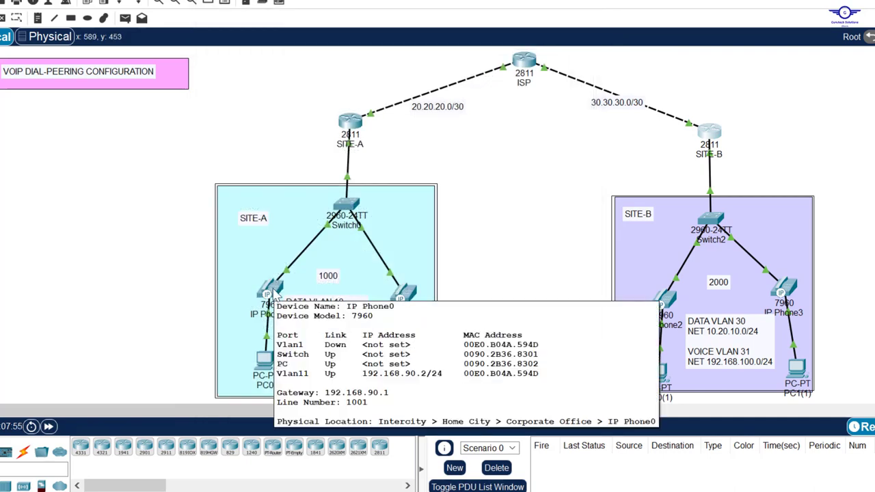
# Open IP Phone0's interface at SITE-A, replace its handset, dial extension 2001 and lift the handset to place the call
pyautogui.click(274, 292)
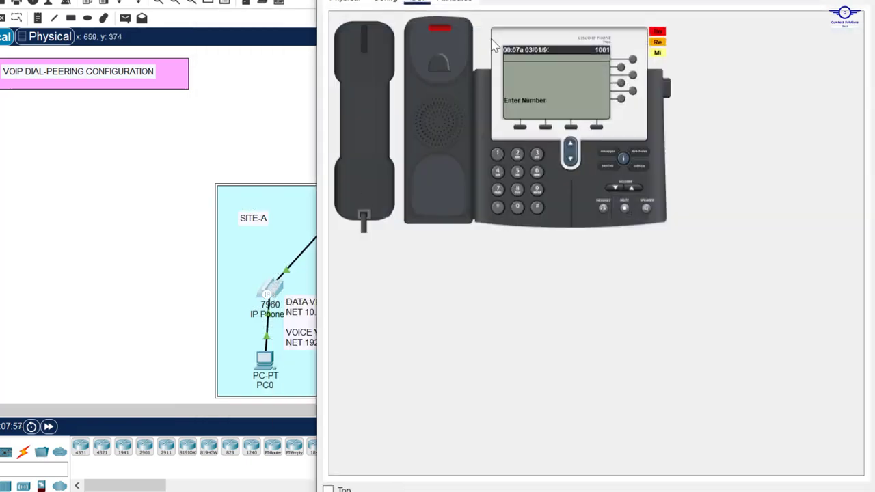
pyautogui.click(376, 44)
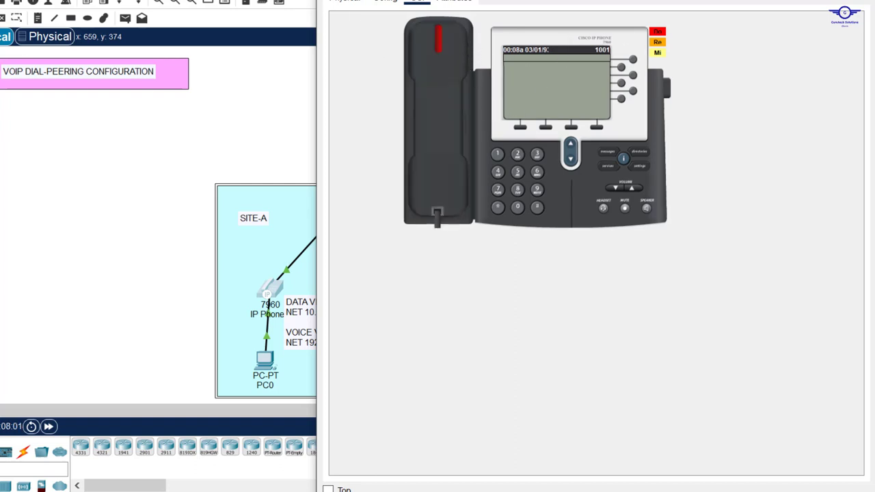
pyautogui.moveTo(590, 1); pyautogui.dragTo(309, 77)
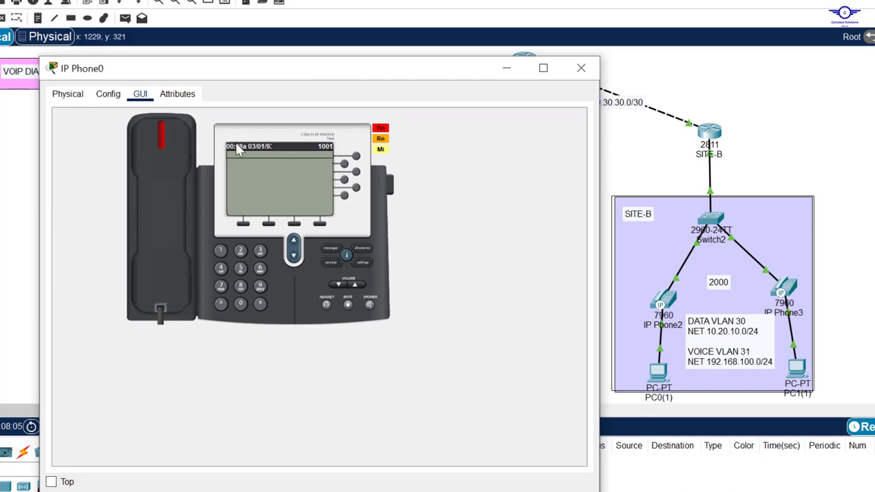
pyautogui.click(240, 304)
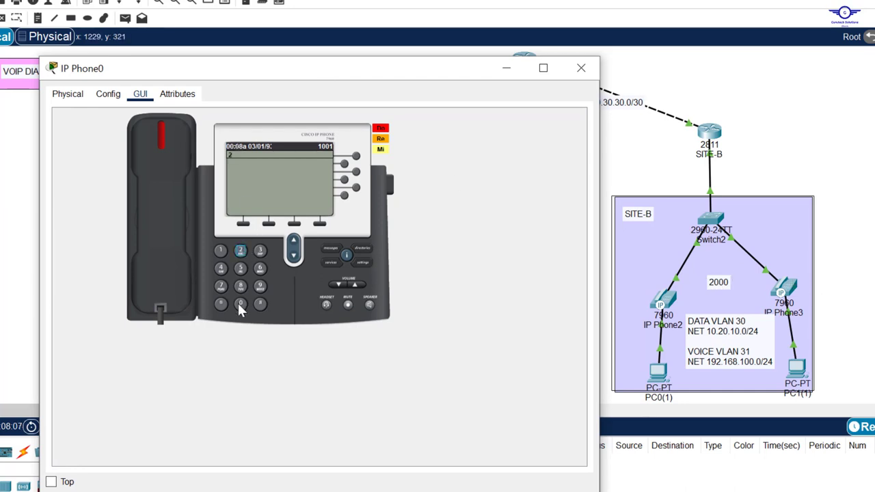
pyautogui.click(240, 303)
pyautogui.click(221, 253)
pyautogui.click(164, 127)
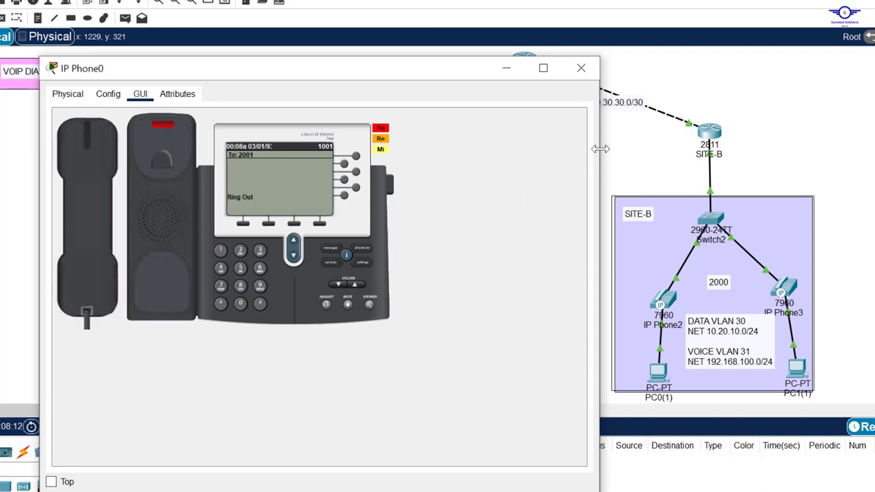
# Narrow the IP Phone0 window, open IP Phone3's phone interface at SITE-B, and narrow its window as well
pyautogui.moveTo(600, 149); pyautogui.dragTo(432, 149)
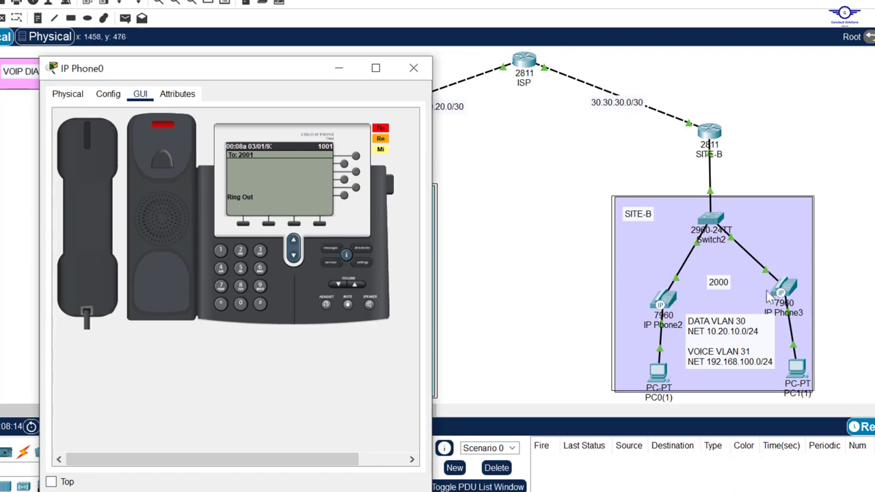
pyautogui.click(793, 294)
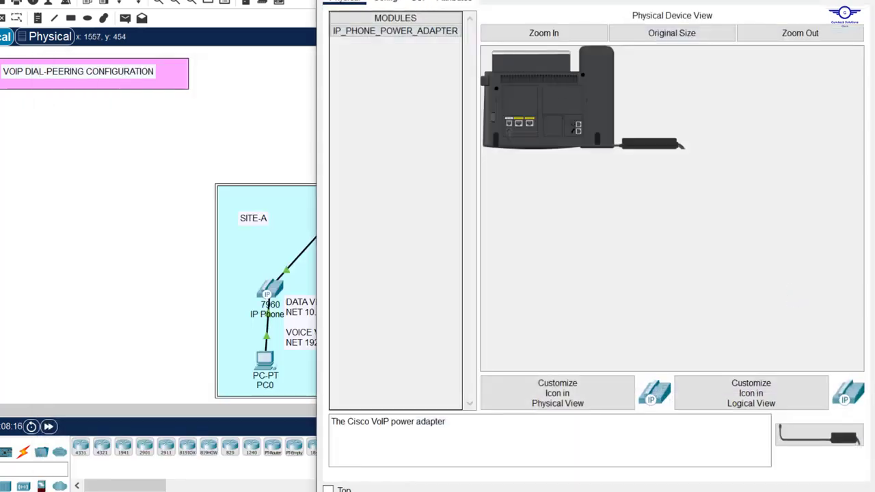
pyautogui.click(417, 2)
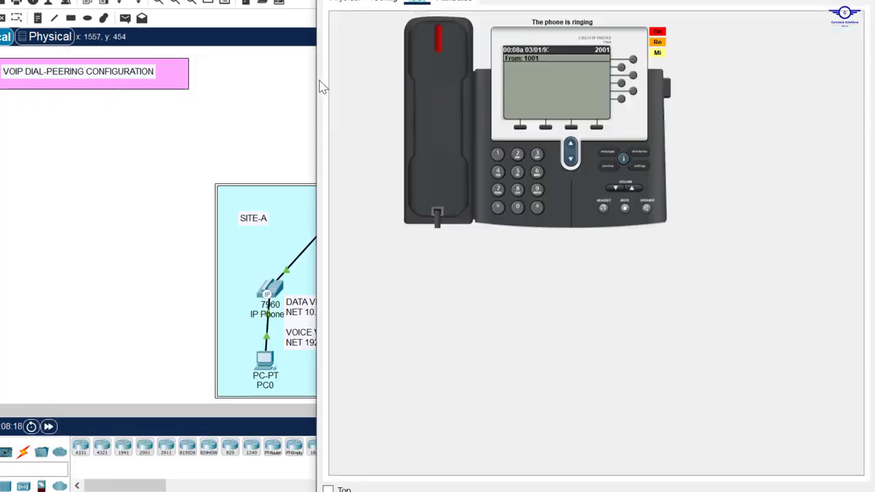
pyautogui.moveTo(317, 80); pyautogui.dragTo(495, 81)
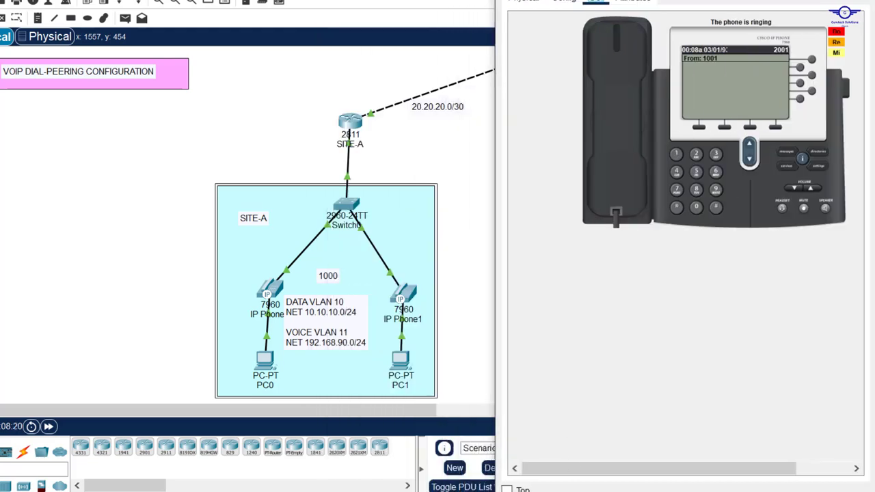
# Place the IP Phone0 and IP Phone3 windows side by side, answer the call on IP Phone3 and hang up
pyautogui.moveTo(572, 410)
pyautogui.click(587, 434)
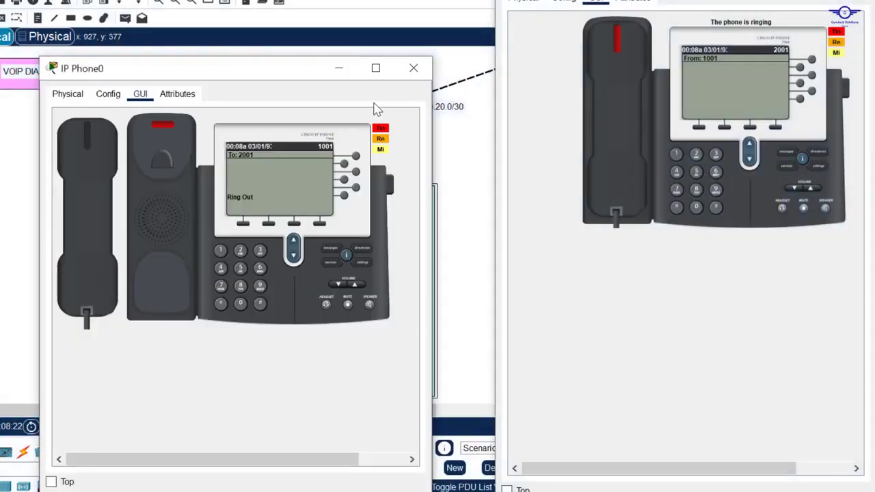
pyautogui.moveTo(288, 68); pyautogui.dragTo(310, 22)
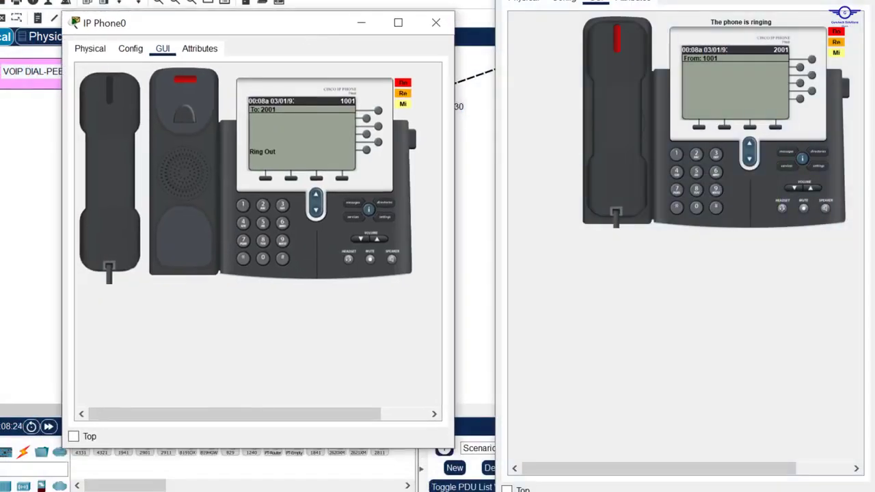
pyautogui.moveTo(621, 1); pyautogui.dragTo(598, 2)
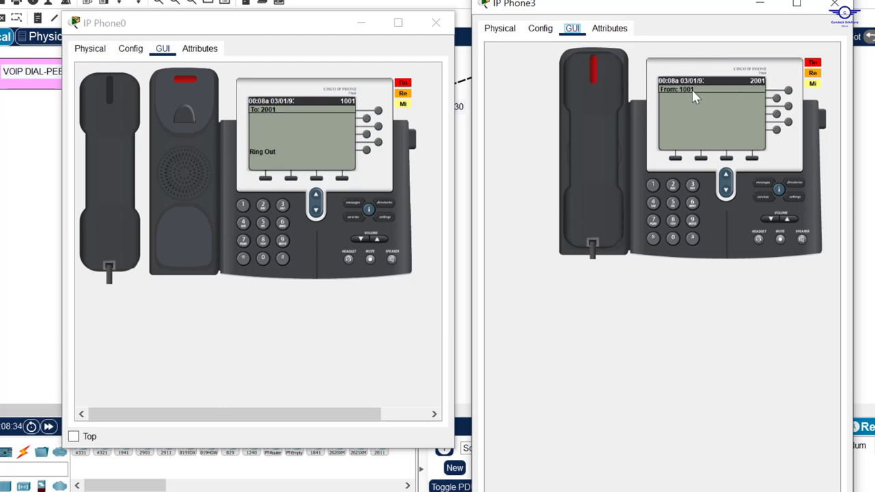
pyautogui.click(594, 80)
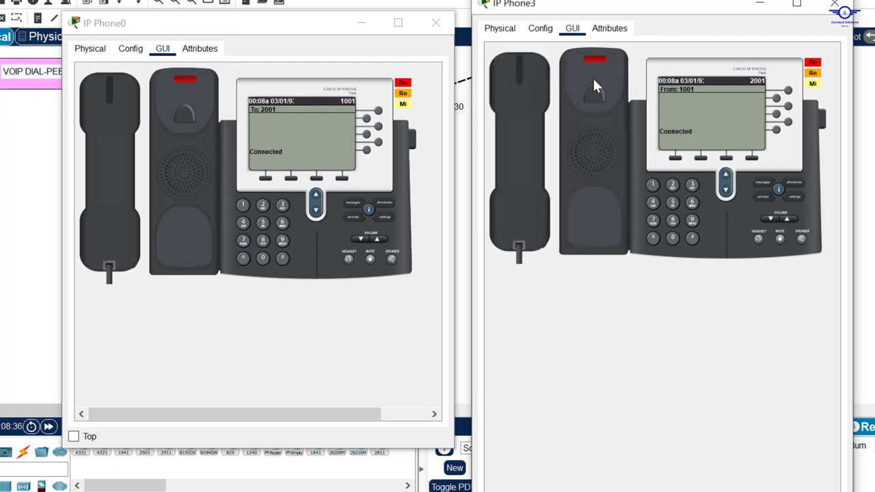
pyautogui.click(520, 71)
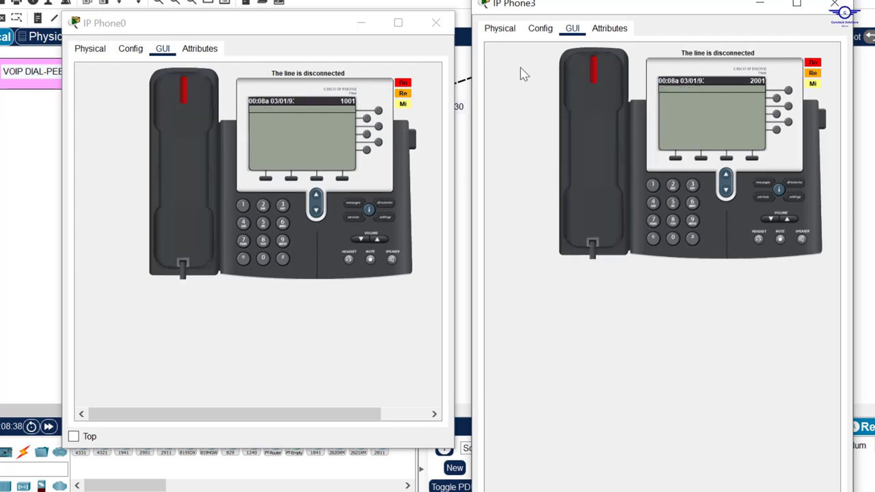
# Call extension 1001 from IP Phone3 and answer it on IP Phone0
pyautogui.click(654, 185)
pyautogui.click(673, 239)
pyautogui.click(674, 240)
pyautogui.click(592, 71)
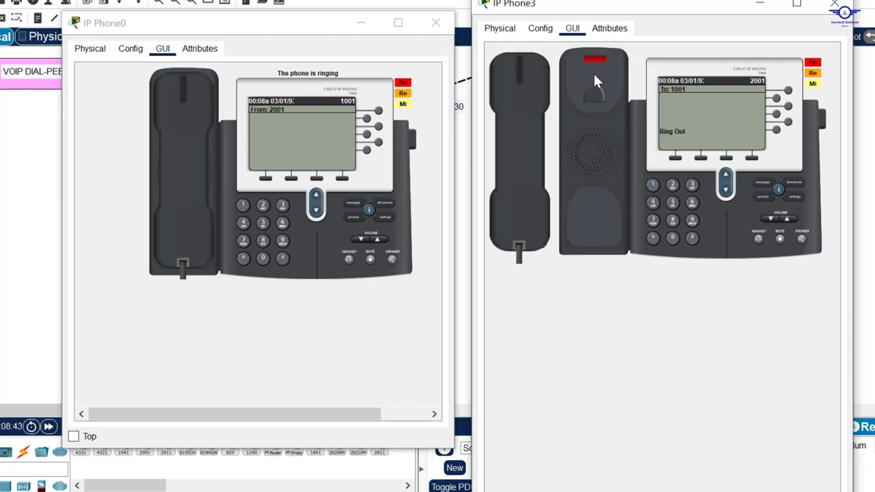
pyautogui.click(180, 91)
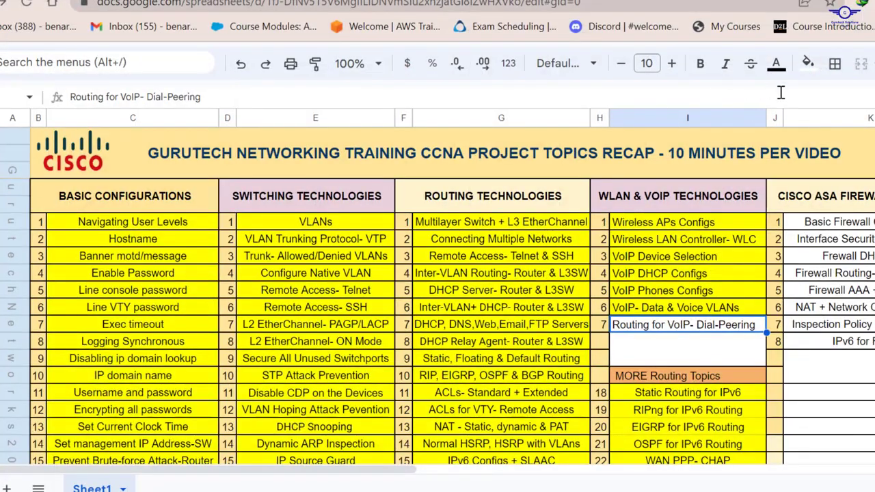
# In the Google Sheets topic list, fill the Routing for VoIP- Dial-Peering cell yellow and select the CISCO ASA FIREWALL CONFIGS block through IPv6 for Firewall
pyautogui.click(808, 63)
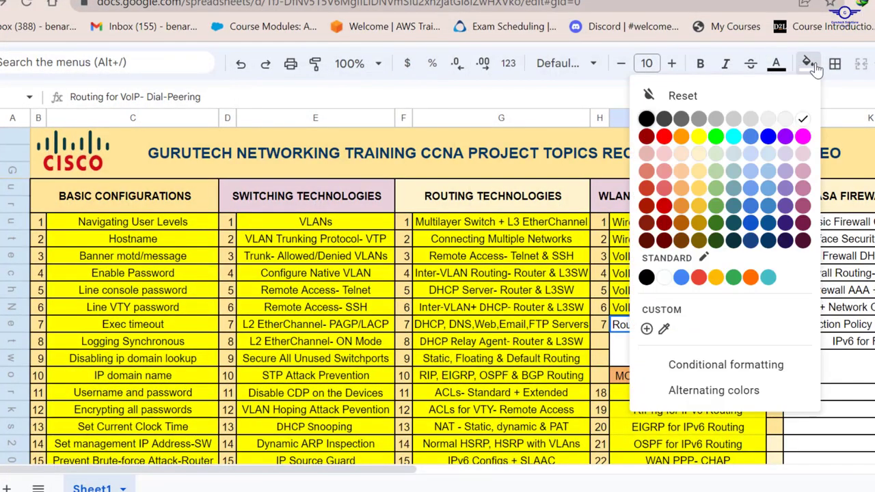
pyautogui.click(700, 140)
pyautogui.click(860, 205)
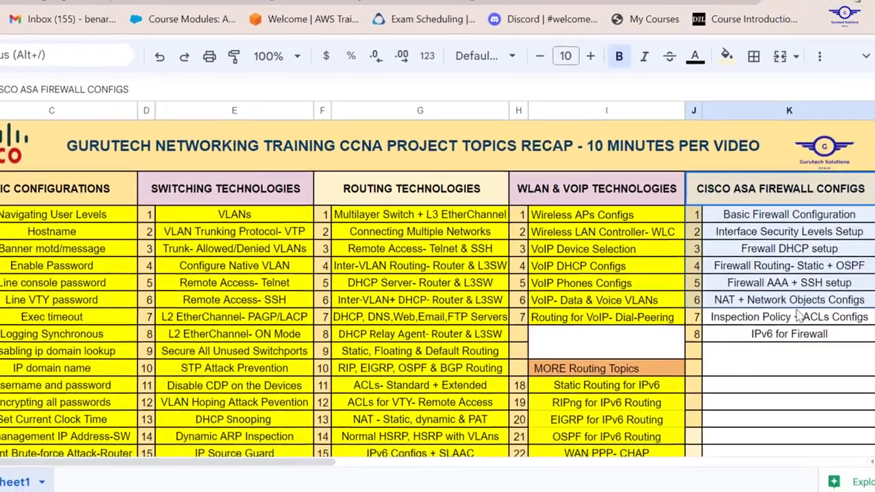
pyautogui.moveTo(800, 316); pyautogui.dragTo(797, 338)
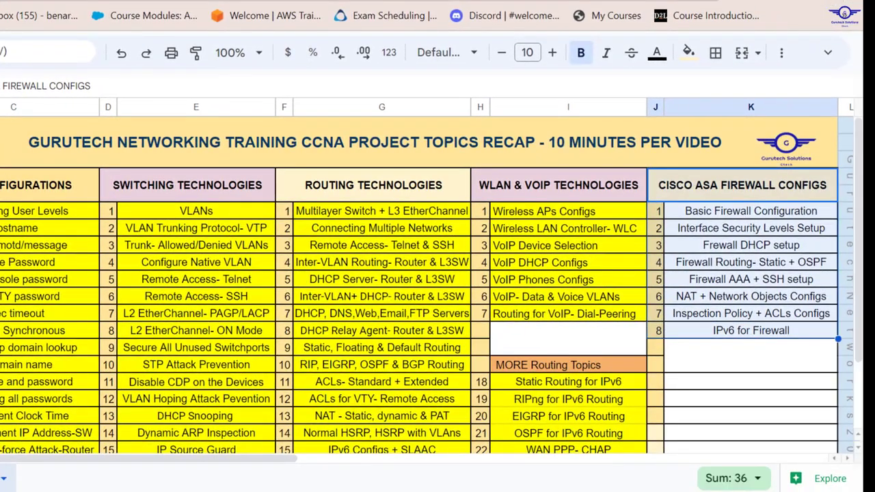